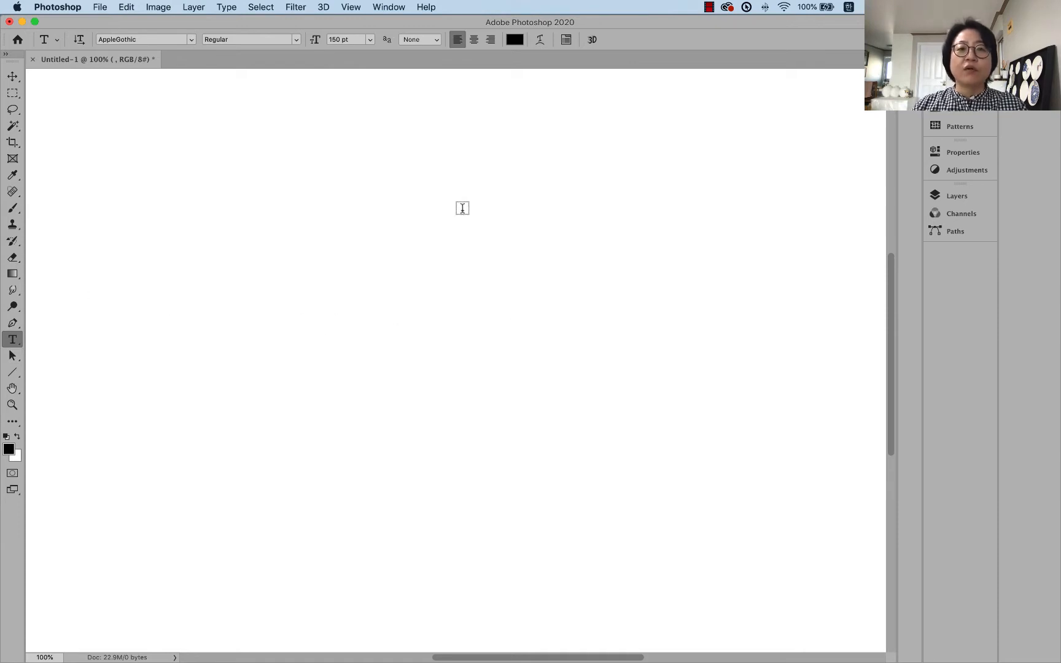
Switch the workspace from Essentials to Graphic and Web
{"action": "left_click", "coordinate": [388, 6]}
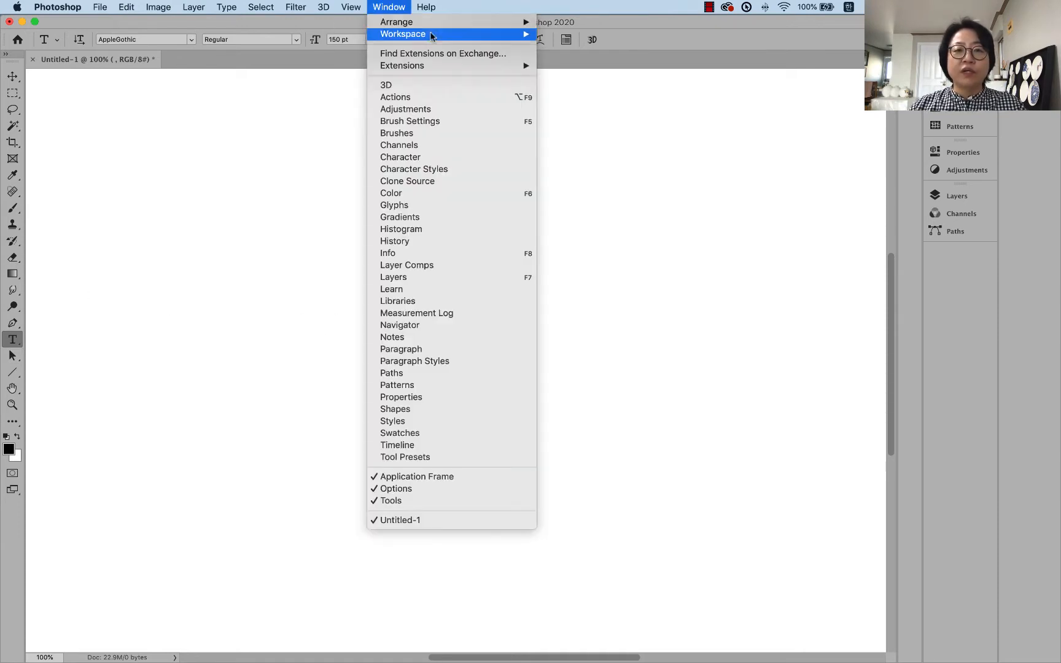
{"action": "mouse_move", "coordinate": [434, 40]}
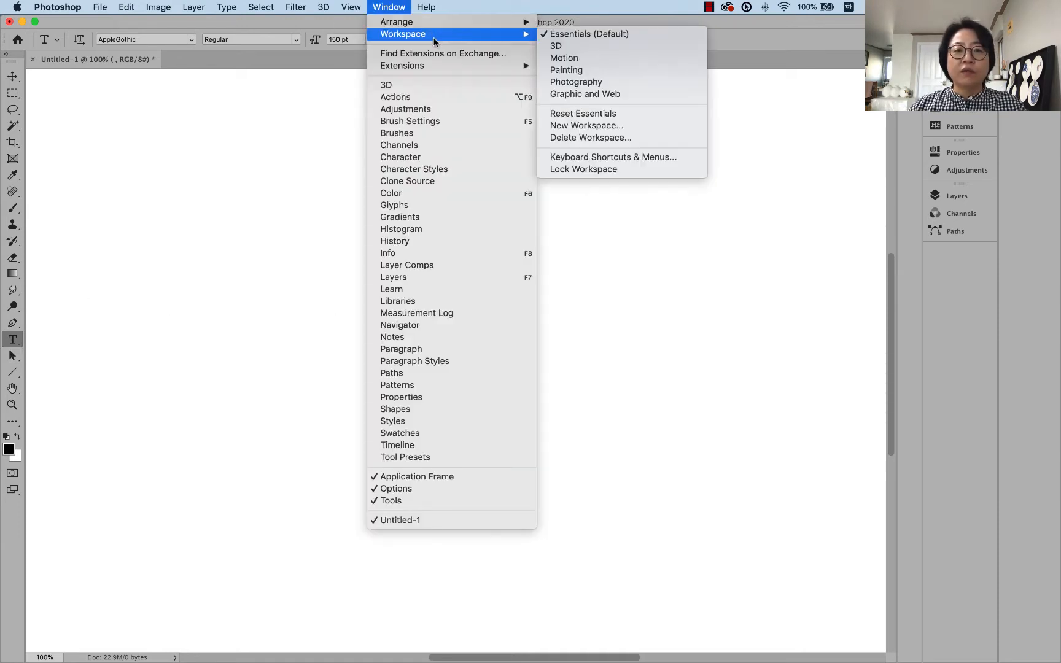
{"action": "left_click", "coordinate": [609, 95]}
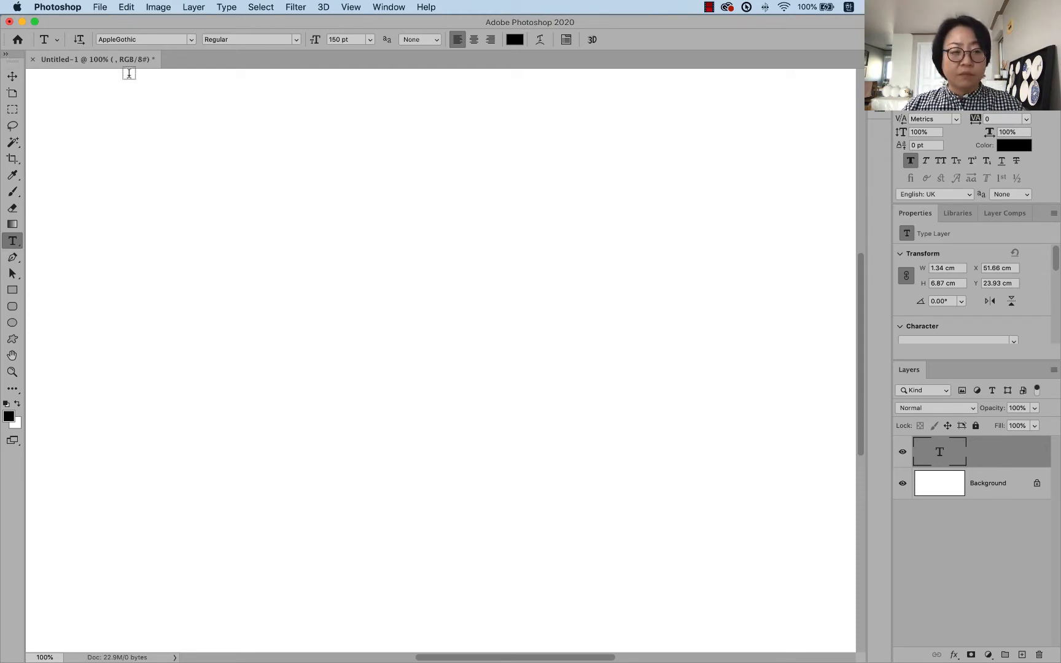
Arrange the tools in two columns
{"action": "left_click", "coordinate": [6, 55]}
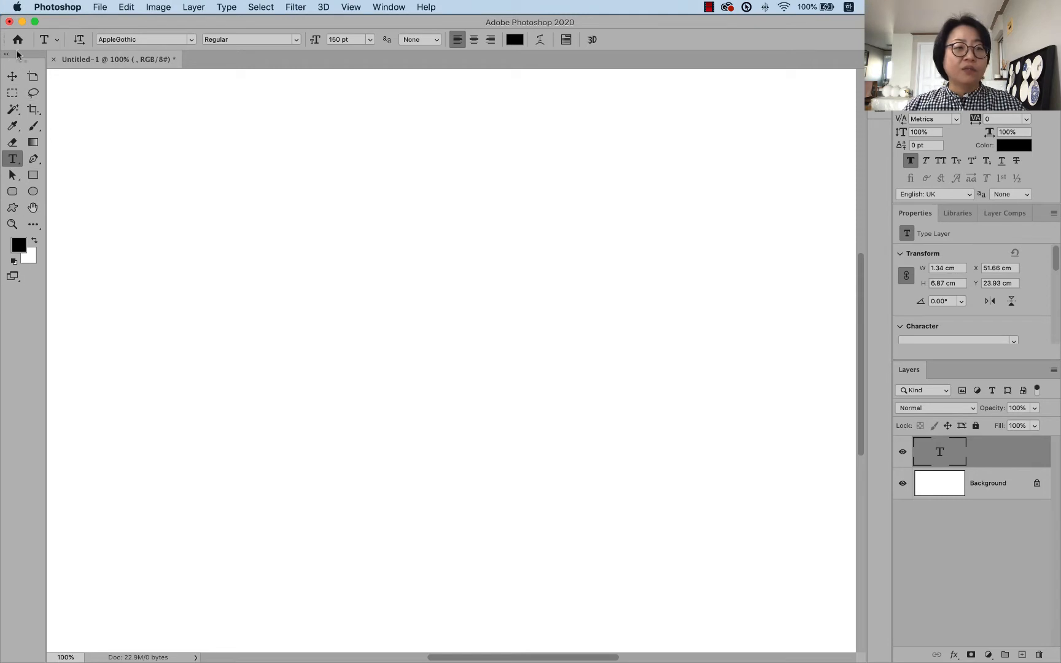
{"action": "left_click", "coordinate": [6, 55]}
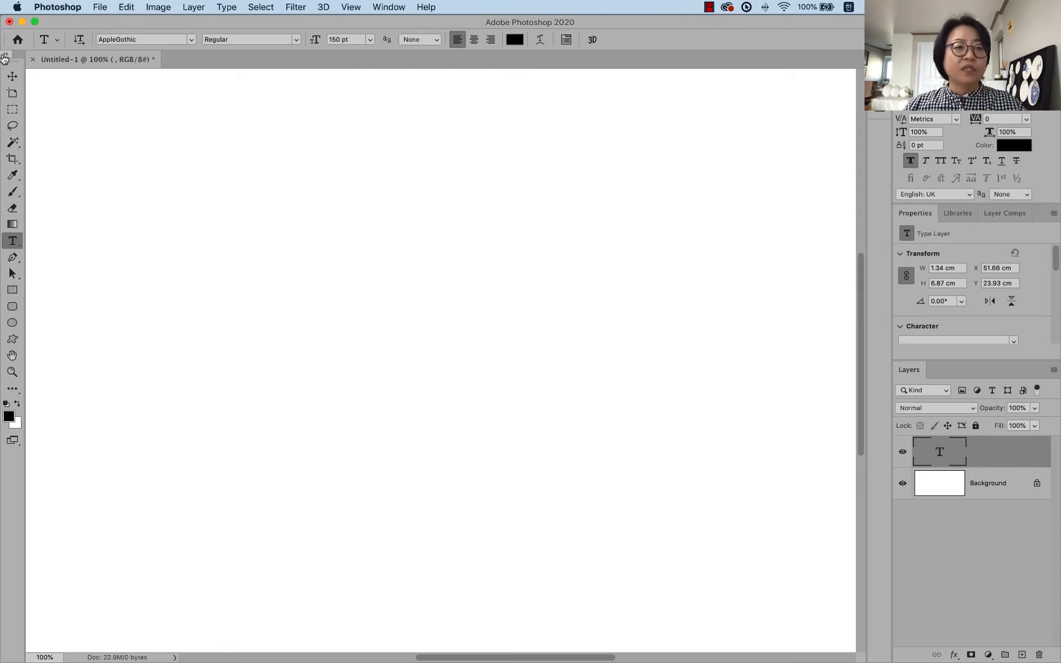
{"action": "left_click", "coordinate": [4, 57]}
{"action": "left_click", "coordinate": [5, 57]}
{"action": "left_click", "coordinate": [5, 57]}
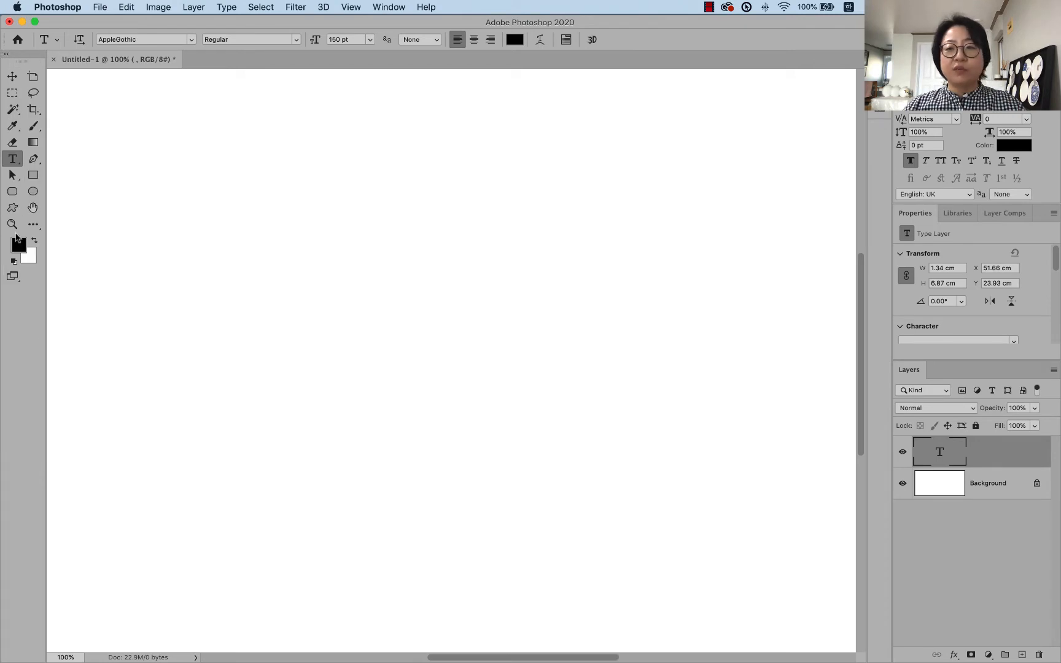
Close the Untitled-1 document without saving its changes
{"action": "left_click", "coordinate": [54, 59]}
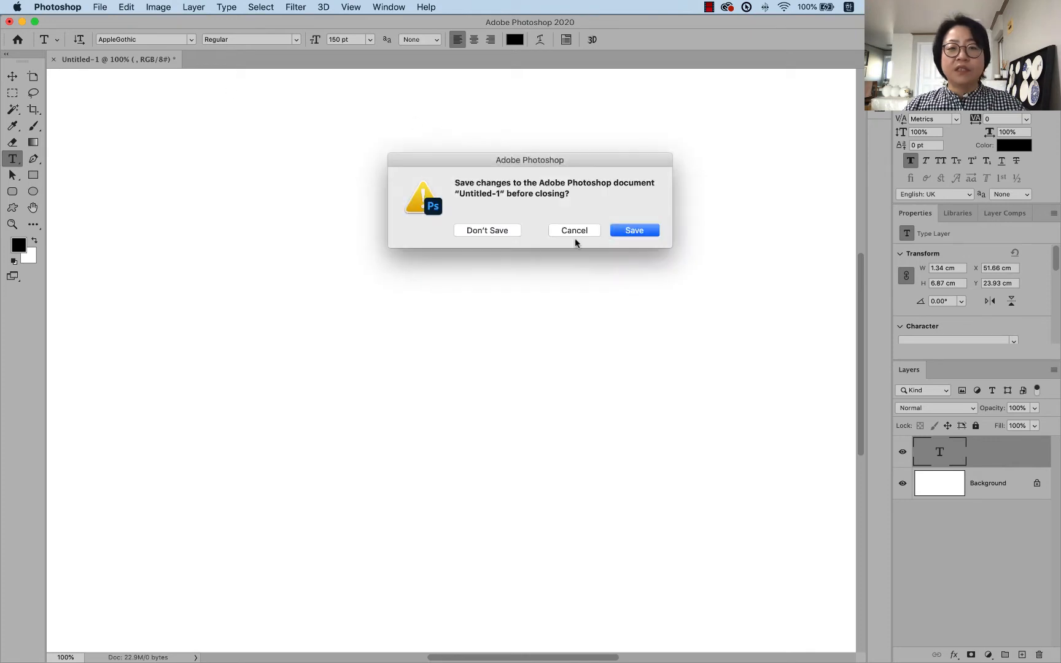
{"action": "left_click", "coordinate": [488, 231]}
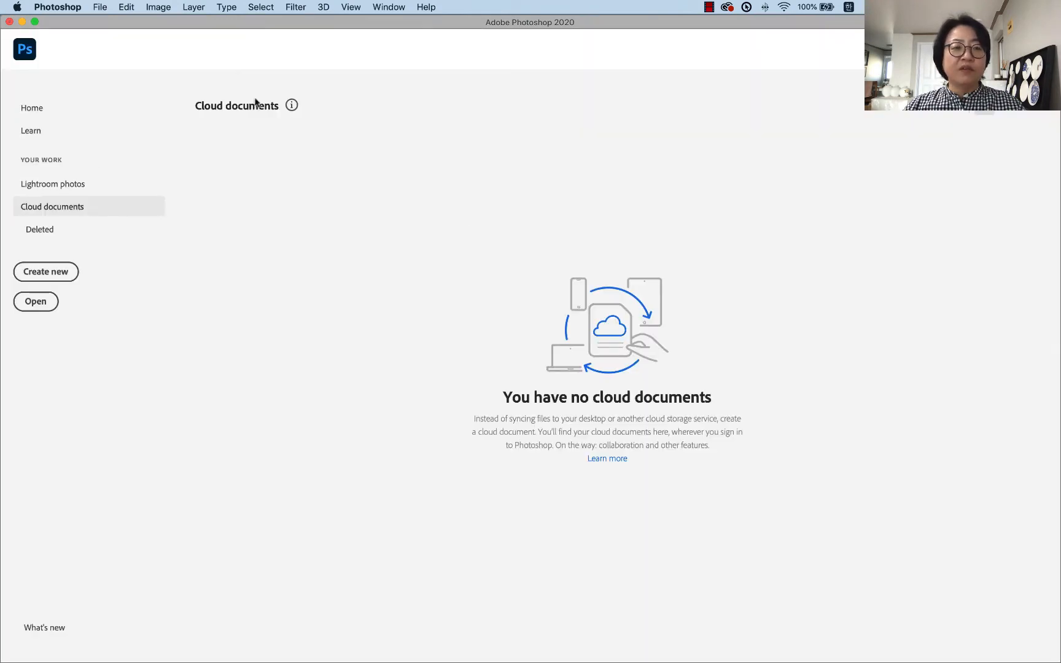
{"action": "mouse_move", "coordinate": [204, 22]}
{"action": "left_mouse_down"}
{"action": "mouse_move", "coordinate": [255, 87]}
{"action": "mouse_move", "coordinate": [214, 74]}
{"action": "mouse_move", "coordinate": [209, 20]}
{"action": "left_mouse_up"}
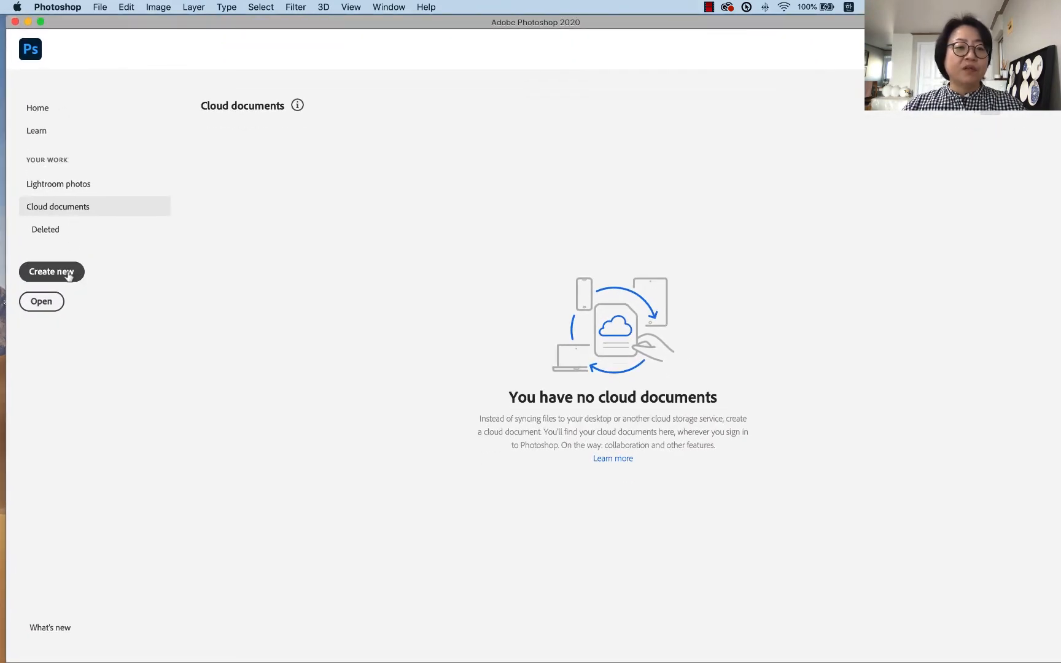
Create a white 1920 x 1080 px landscape document at 72 ppi from the HDTV 1080p film preset and maximize the application window
{"action": "left_click", "coordinate": [68, 274]}
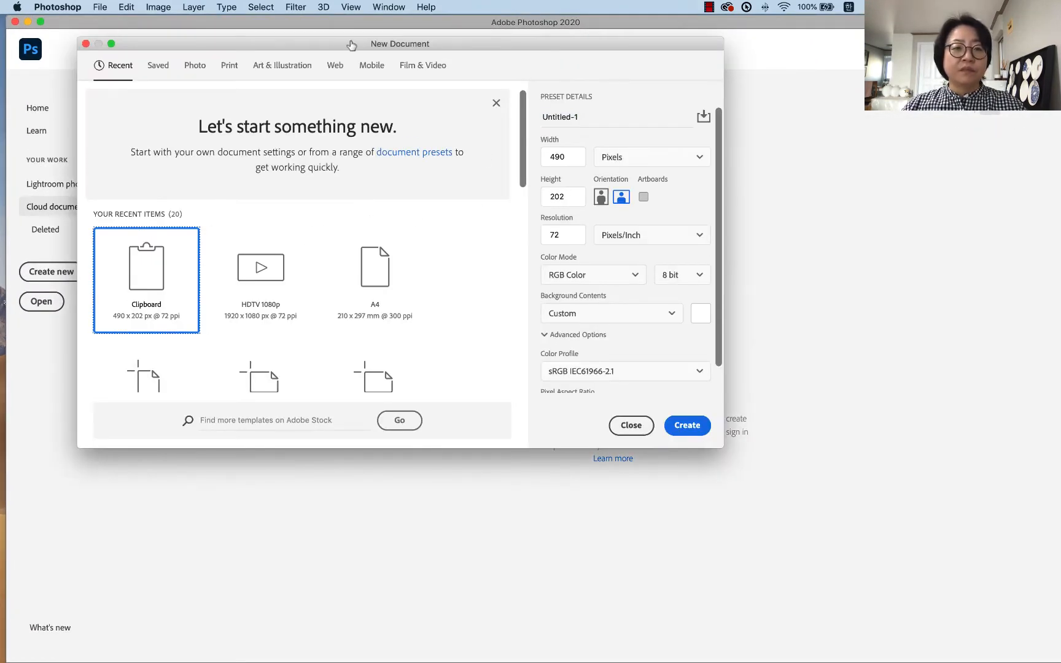
{"action": "left_click_drag", "start_coordinate": [350, 44], "coordinate": [414, 86]}
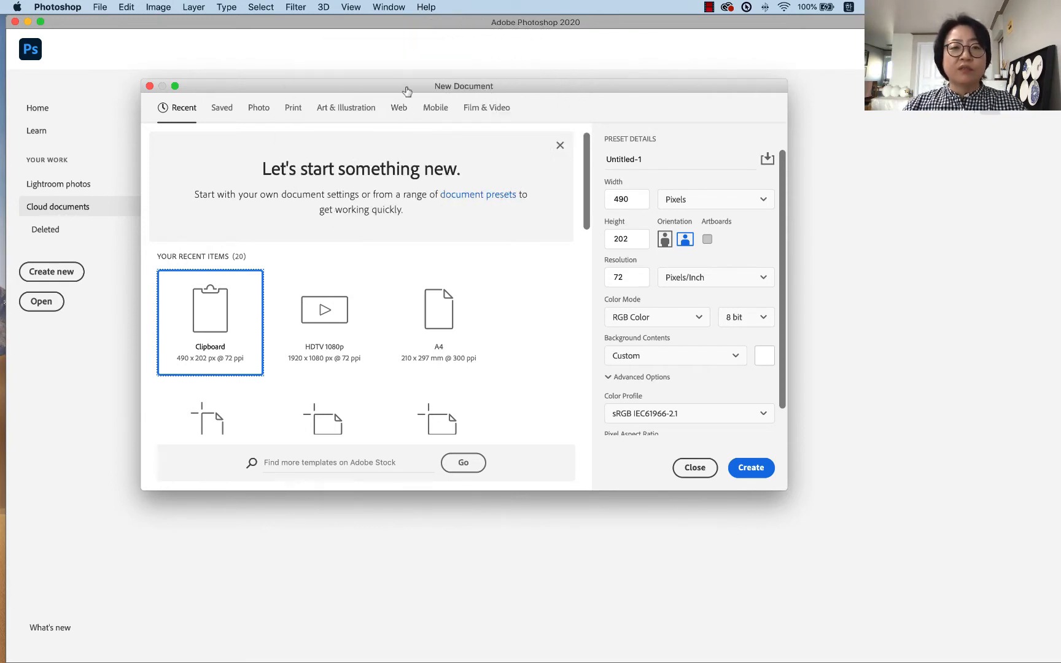
{"action": "mouse_move", "coordinate": [402, 88]}
{"action": "left_mouse_down"}
{"action": "mouse_move", "coordinate": [401, 76]}
{"action": "mouse_move", "coordinate": [414, 76]}
{"action": "left_mouse_up"}
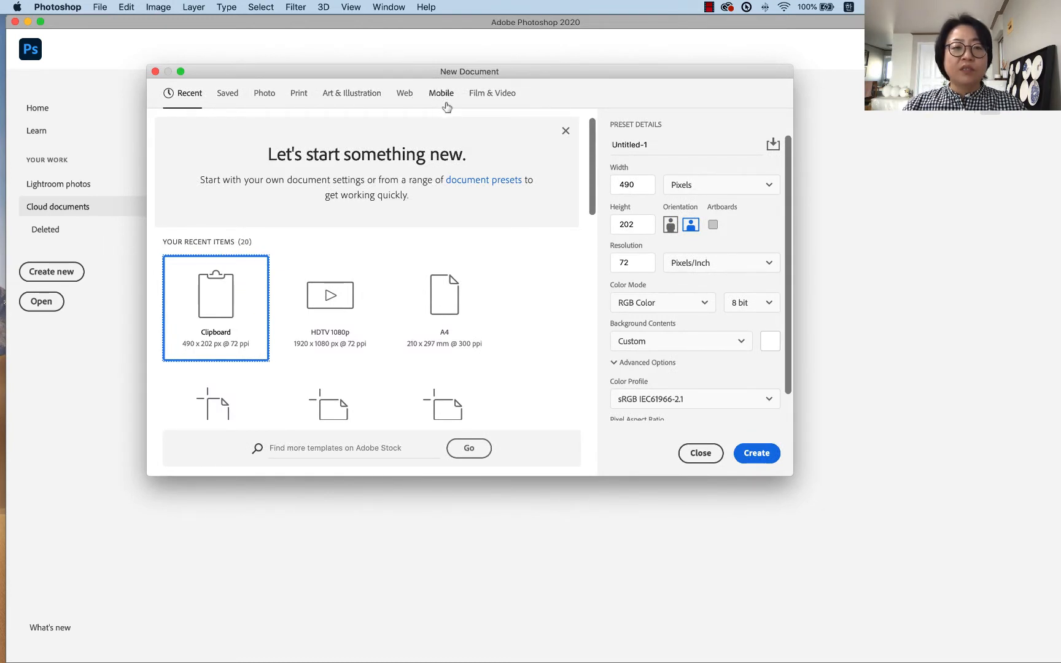
{"action": "left_click", "coordinate": [495, 96]}
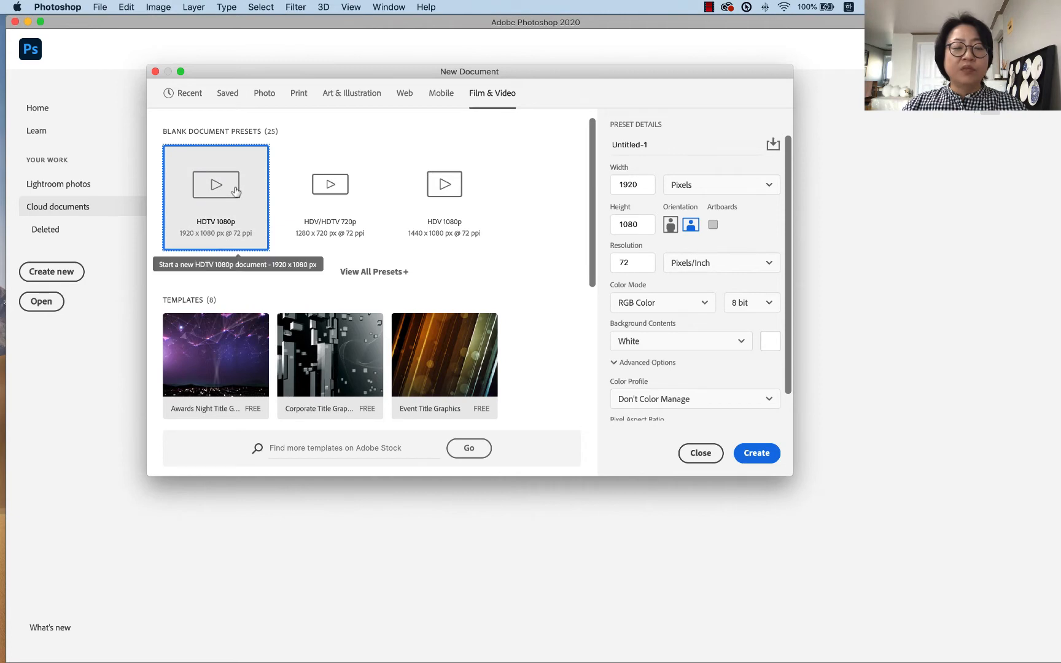
{"action": "left_click", "coordinate": [300, 95]}
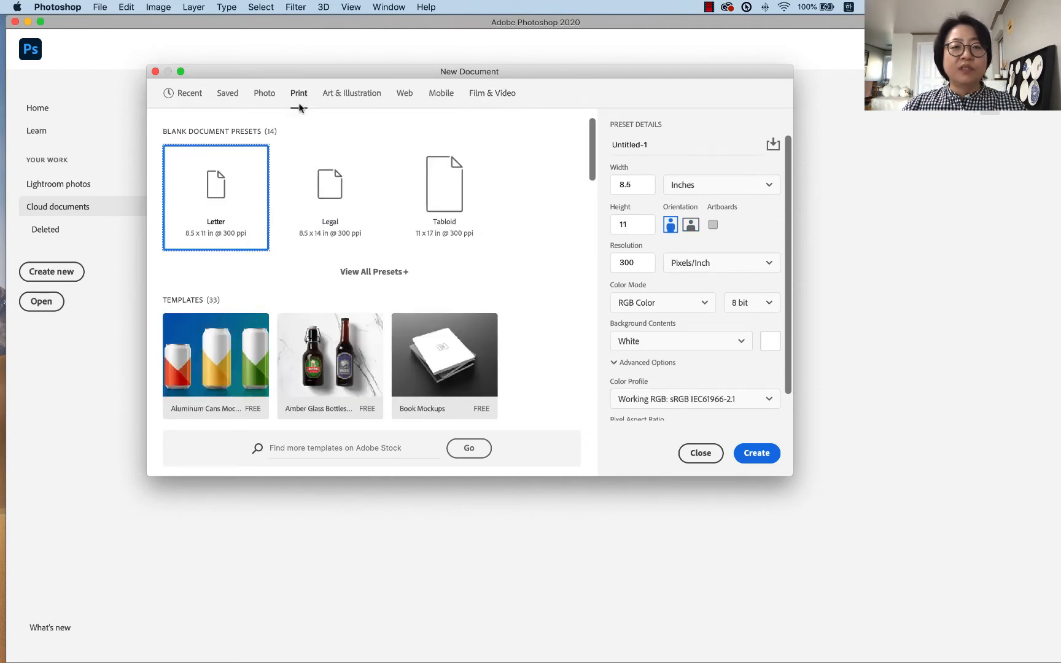
{"action": "left_click", "coordinate": [356, 94]}
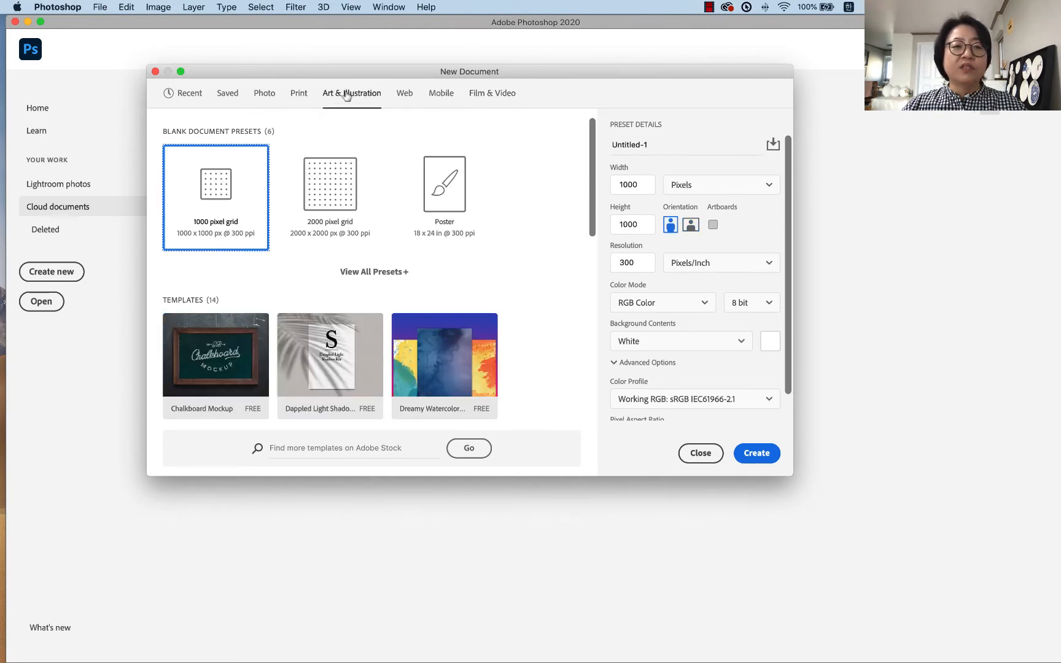
{"action": "left_click", "coordinate": [266, 96]}
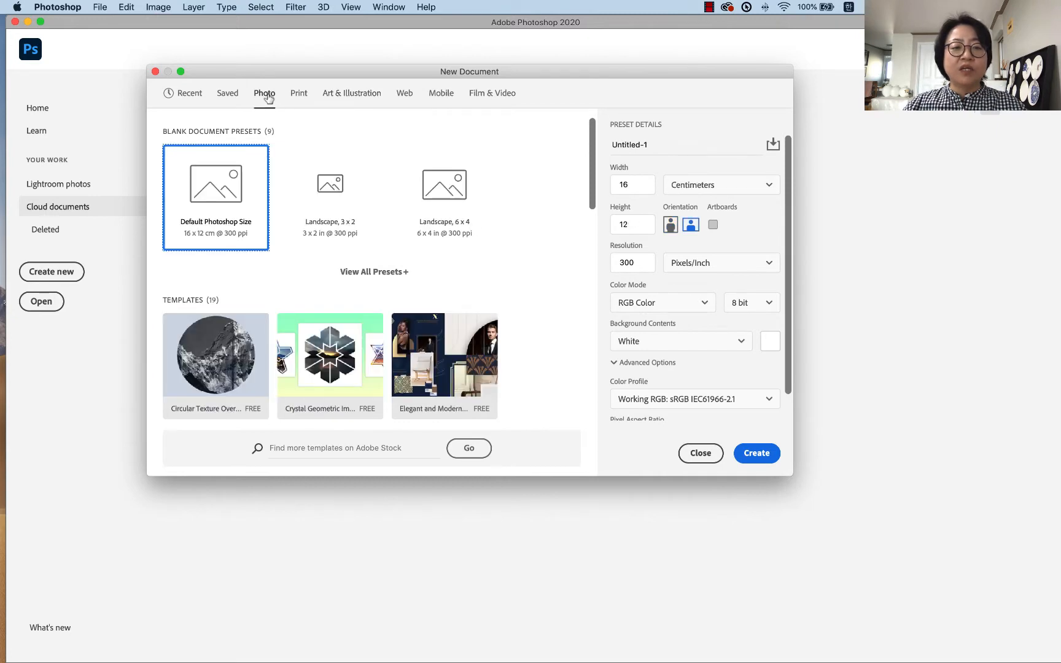
{"action": "left_click", "coordinate": [478, 95]}
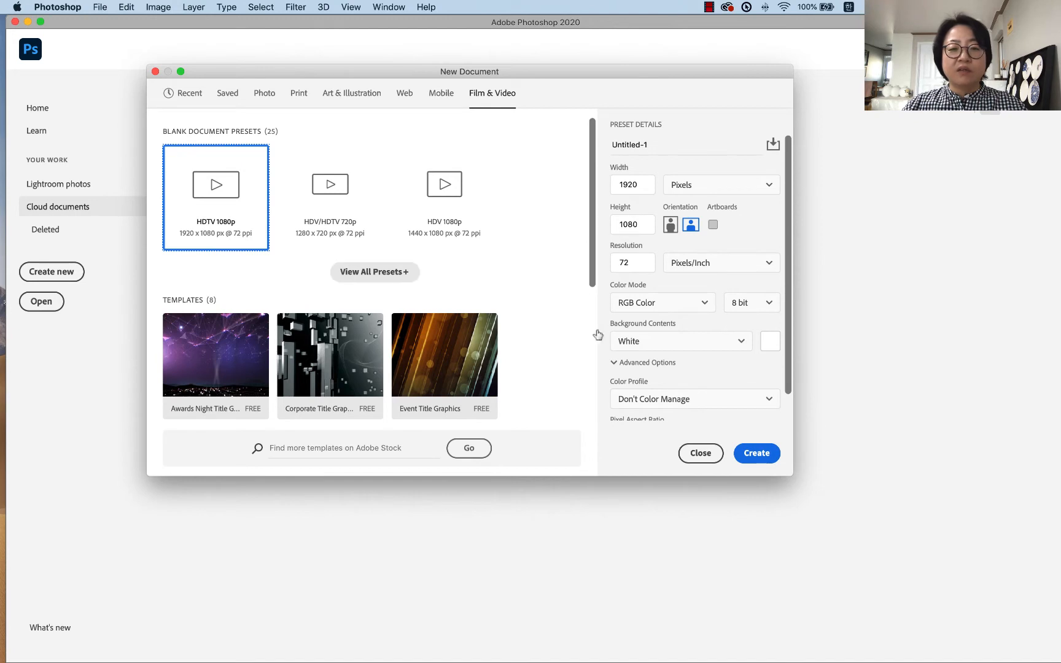
{"action": "left_click", "coordinate": [769, 458]}
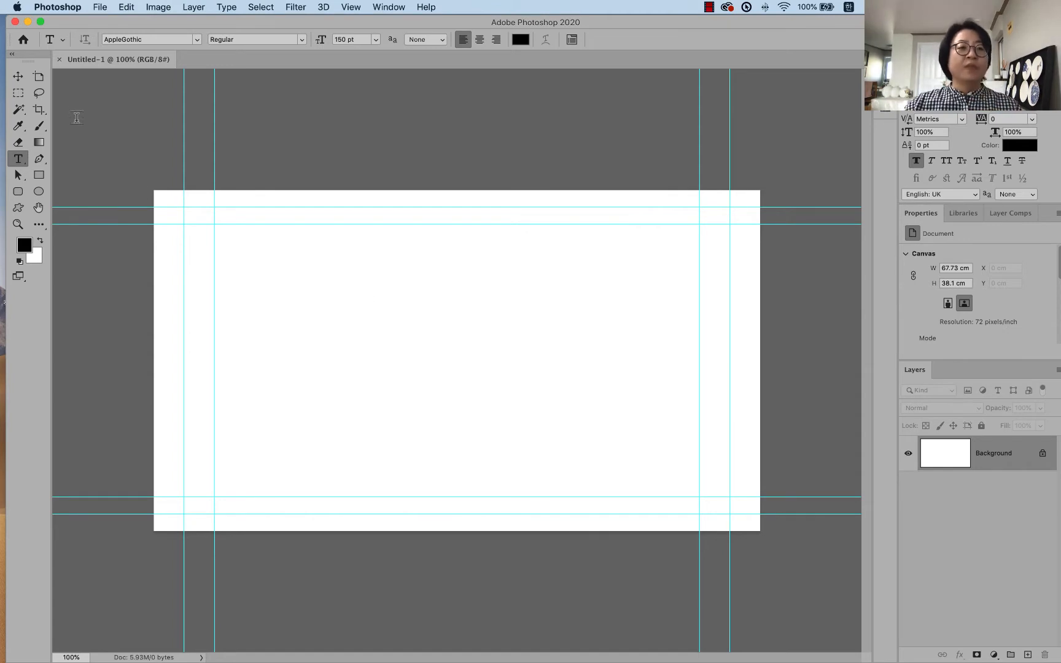
{"action": "left_click", "coordinate": [40, 23]}
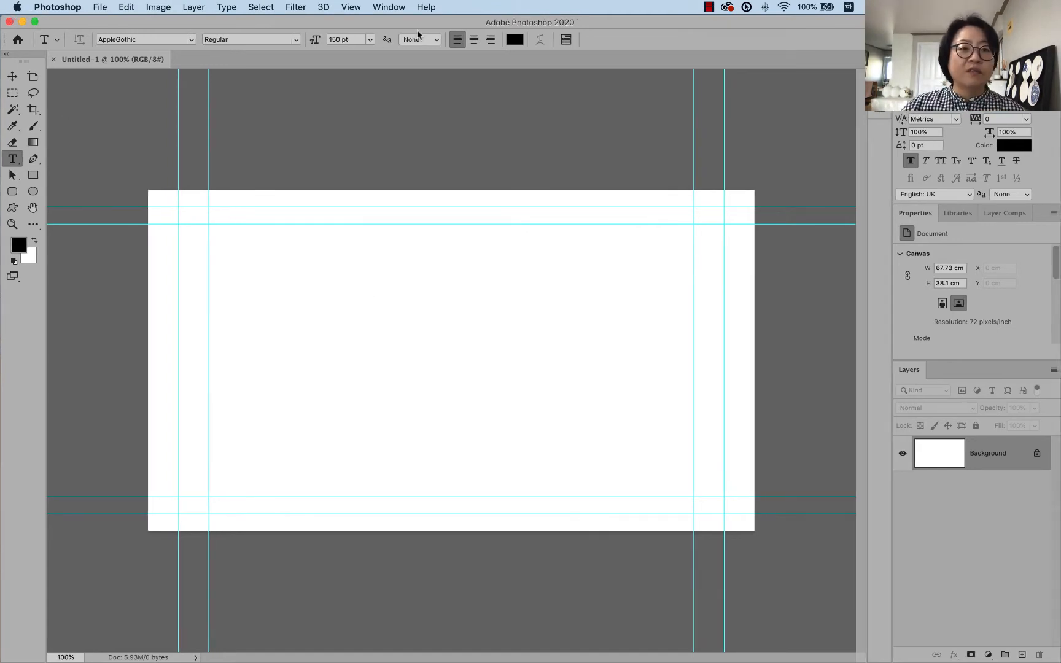
{"action": "left_click", "coordinate": [392, 7]}
{"action": "mouse_move", "coordinate": [403, 35]}
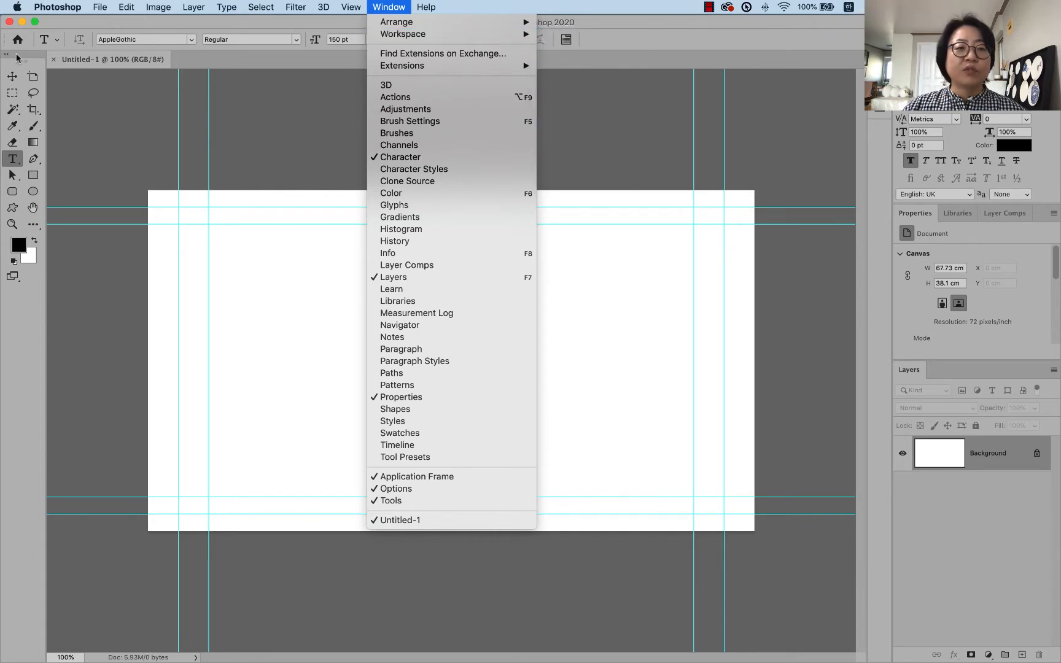
{"action": "left_click", "coordinate": [560, 44]}
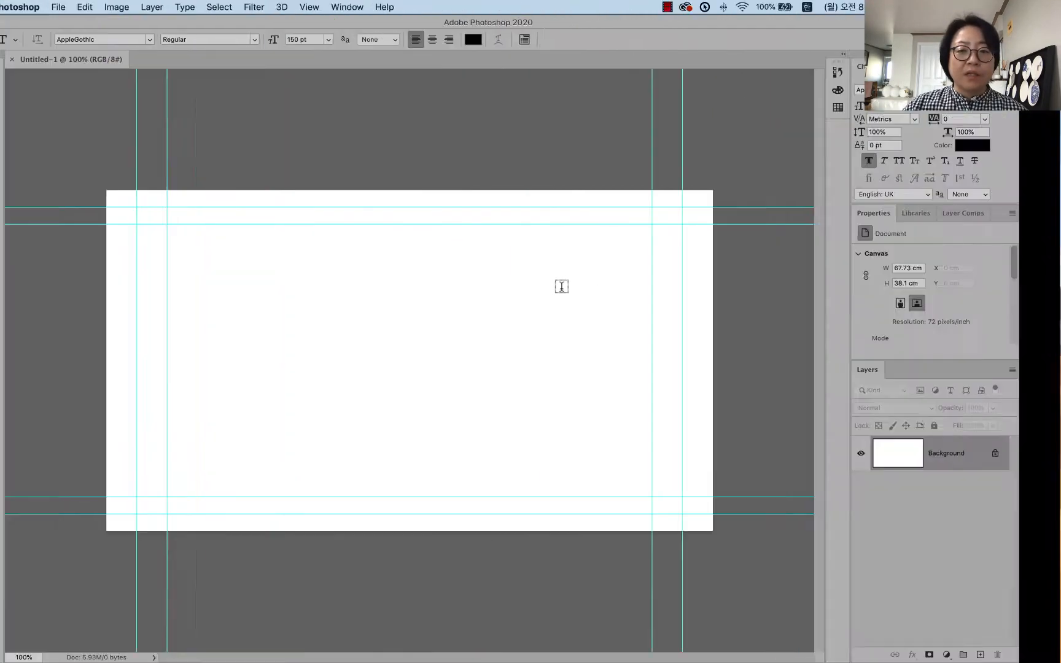
{"action": "key", "text": "ctrl+Right"}
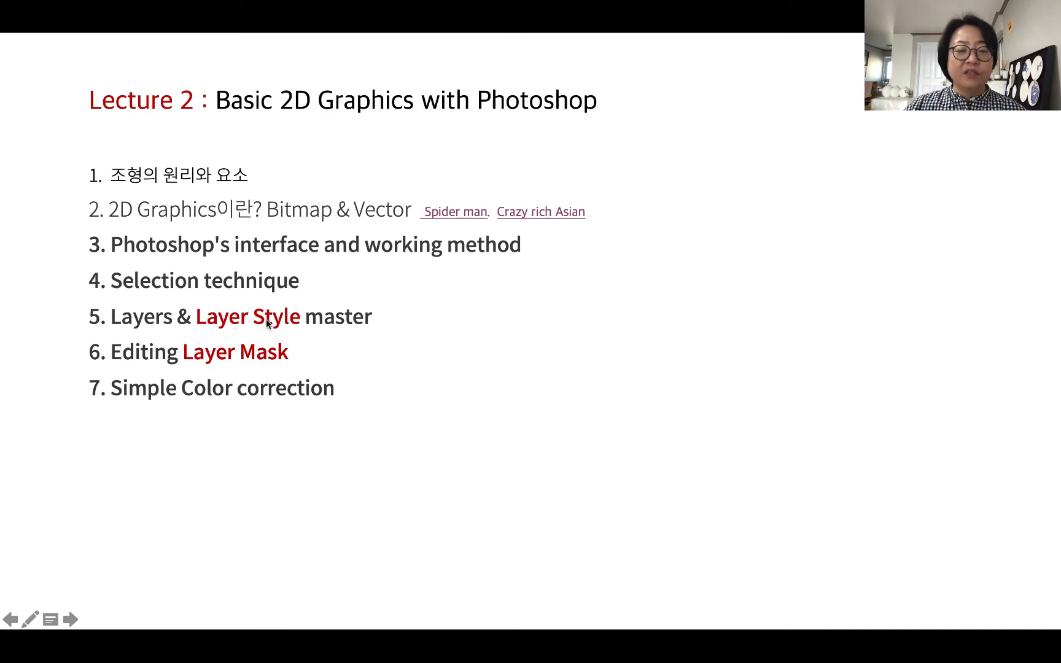
{"action": "key", "text": "ctrl+Left"}
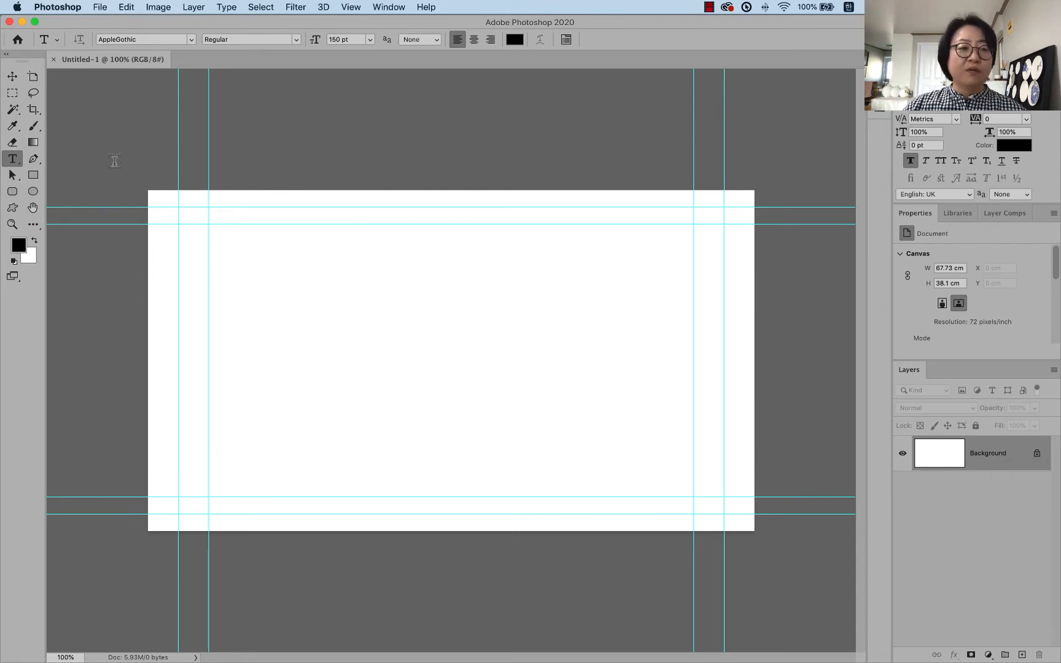
Select the Brush Tool and open the foreground colour picker, moving it higher over the canvas
{"action": "left_click", "coordinate": [34, 127]}
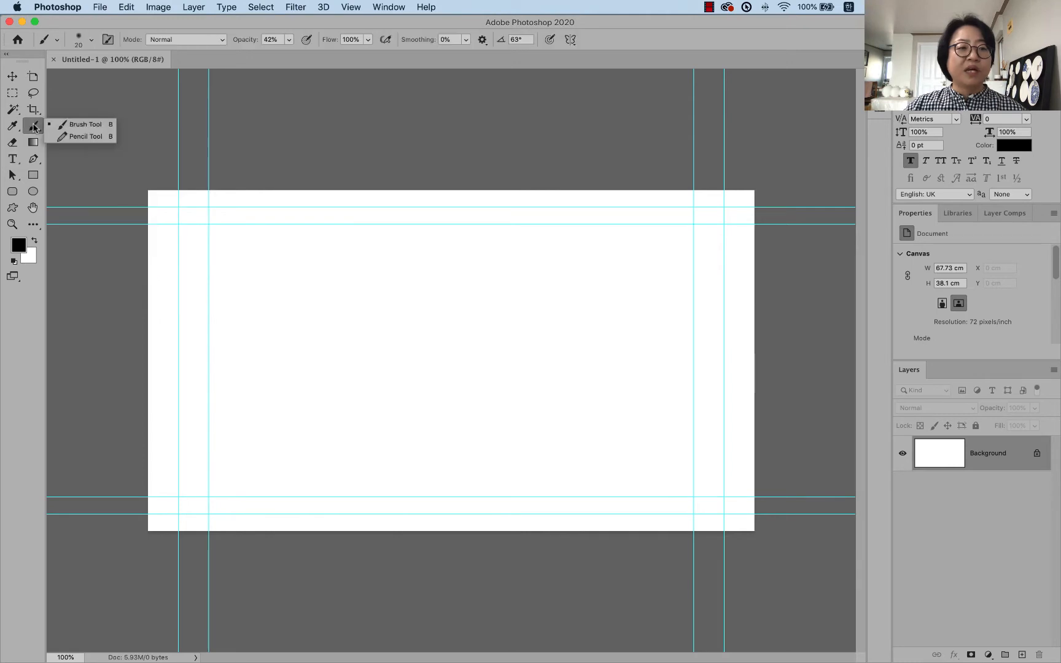
{"action": "left_click", "coordinate": [102, 126]}
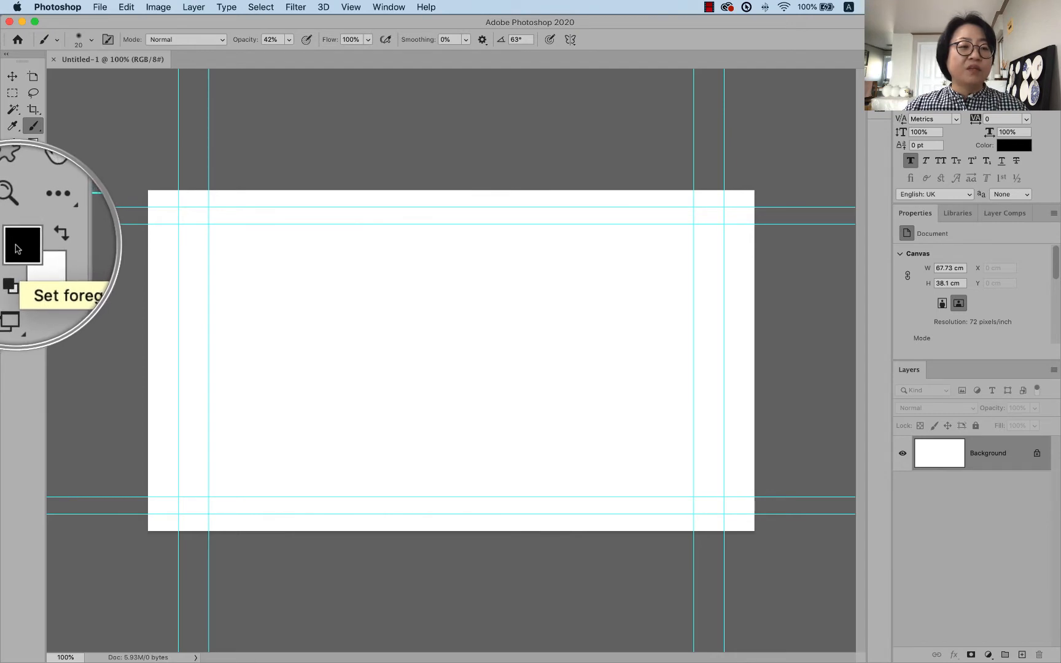
{"action": "left_click", "coordinate": [18, 245]}
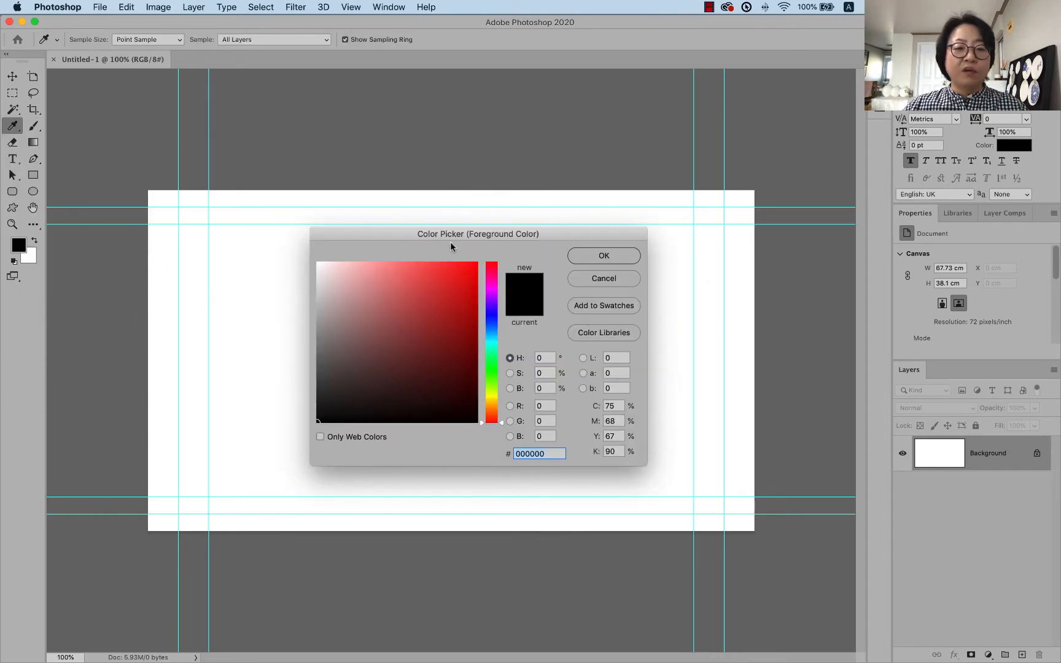
{"action": "left_click_drag", "start_coordinate": [430, 234], "coordinate": [411, 176]}
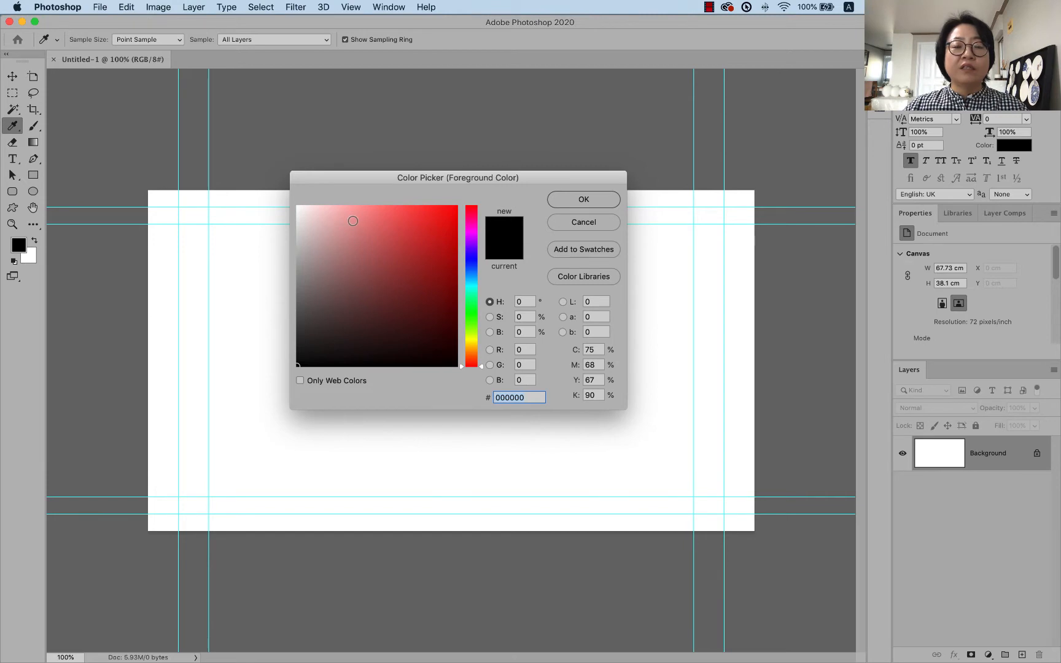
Try light pink, dark red and blue (#46a5f6) shades for the foreground colour
{"action": "mouse_move", "coordinate": [307, 216]}
{"action": "left_mouse_down"}
{"action": "mouse_move", "coordinate": [450, 209]}
{"action": "mouse_move", "coordinate": [456, 345]}
{"action": "mouse_move", "coordinate": [348, 323]}
{"action": "mouse_move", "coordinate": [323, 208]}
{"action": "left_mouse_up"}
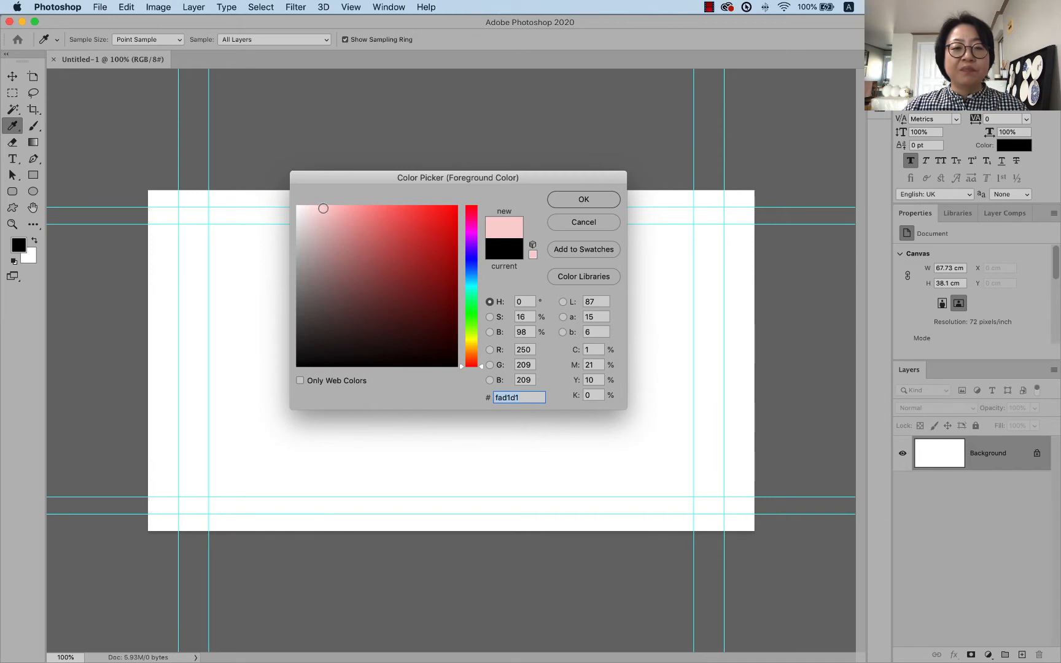
{"action": "left_click_drag", "start_coordinate": [320, 209], "coordinate": [440, 205]}
{"action": "mouse_move", "coordinate": [300, 209]}
{"action": "left_mouse_down"}
{"action": "mouse_move", "coordinate": [304, 362]}
{"action": "mouse_move", "coordinate": [304, 229]}
{"action": "mouse_move", "coordinate": [304, 355]}
{"action": "mouse_move", "coordinate": [334, 214]}
{"action": "mouse_move", "coordinate": [315, 212]}
{"action": "mouse_move", "coordinate": [441, 325]}
{"action": "mouse_move", "coordinate": [424, 265]}
{"action": "mouse_move", "coordinate": [367, 230]}
{"action": "mouse_move", "coordinate": [396, 245]}
{"action": "mouse_move", "coordinate": [357, 275]}
{"action": "mouse_move", "coordinate": [429, 248]}
{"action": "mouse_move", "coordinate": [405, 259]}
{"action": "left_mouse_up"}
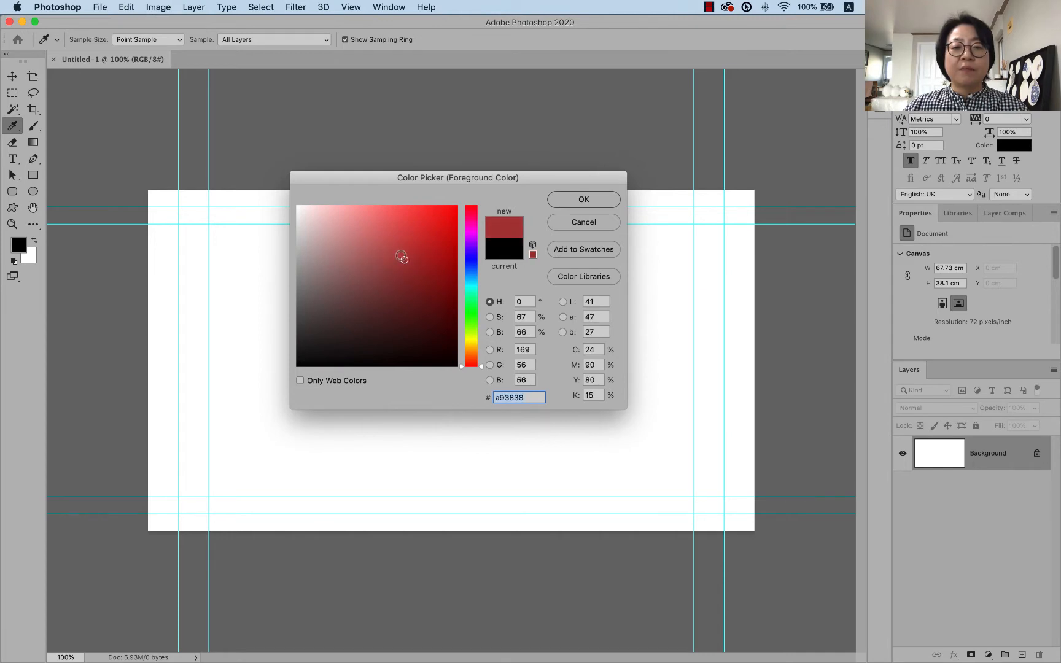
{"action": "left_click_drag", "start_coordinate": [477, 371], "coordinate": [480, 274]}
{"action": "left_click_drag", "start_coordinate": [442, 216], "coordinate": [457, 172]}
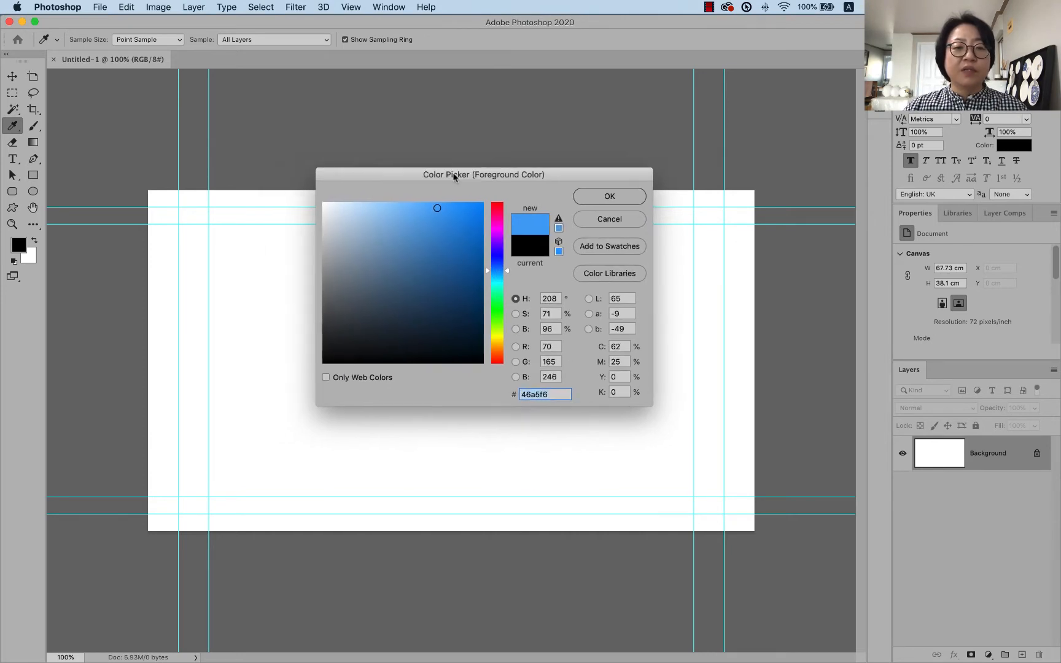
Set the foreground colour to a bright red, sampling pale and dark shades of the red hue on the way
{"action": "left_click_drag", "start_coordinate": [507, 268], "coordinate": [506, 203]}
{"action": "left_click_drag", "start_coordinate": [357, 209], "coordinate": [349, 206]}
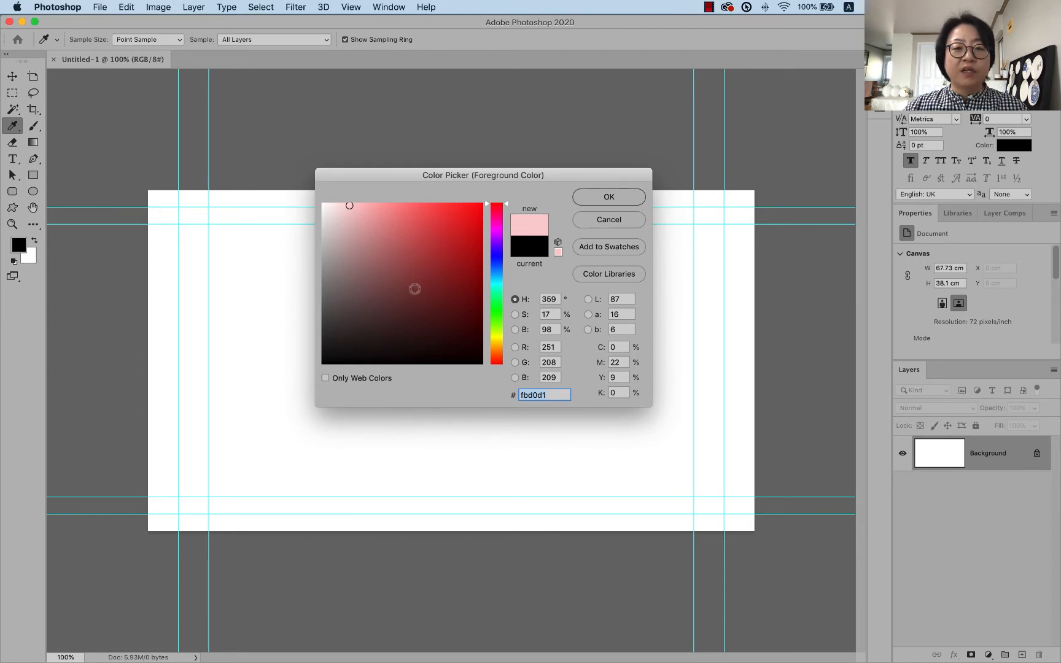
{"action": "left_click_drag", "start_coordinate": [384, 279], "coordinate": [385, 297]}
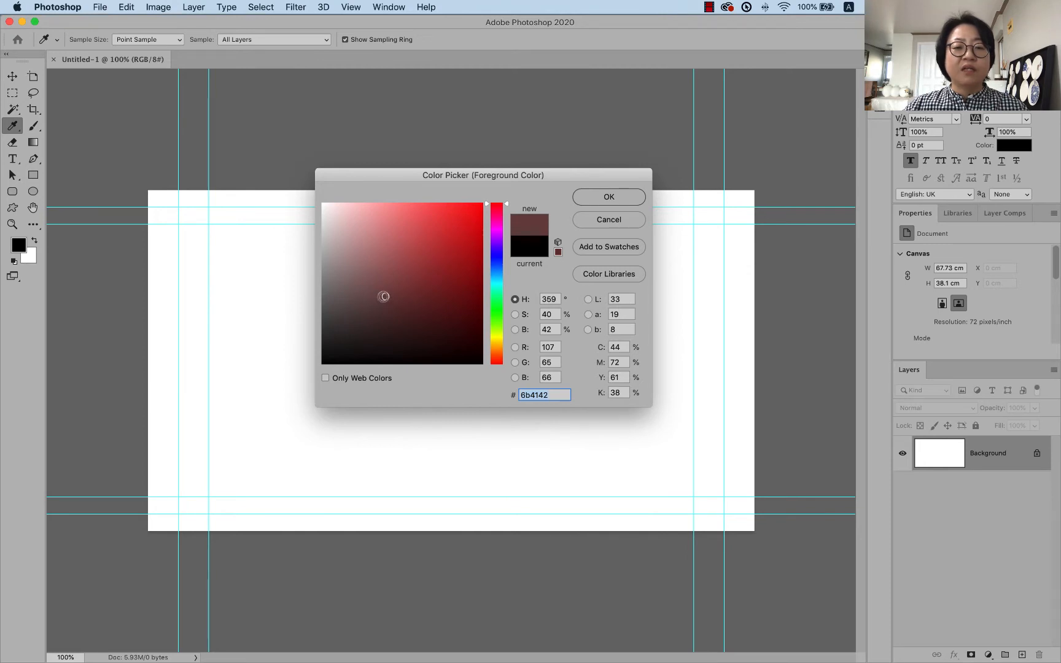
{"action": "left_click_drag", "start_coordinate": [469, 331], "coordinate": [473, 330]}
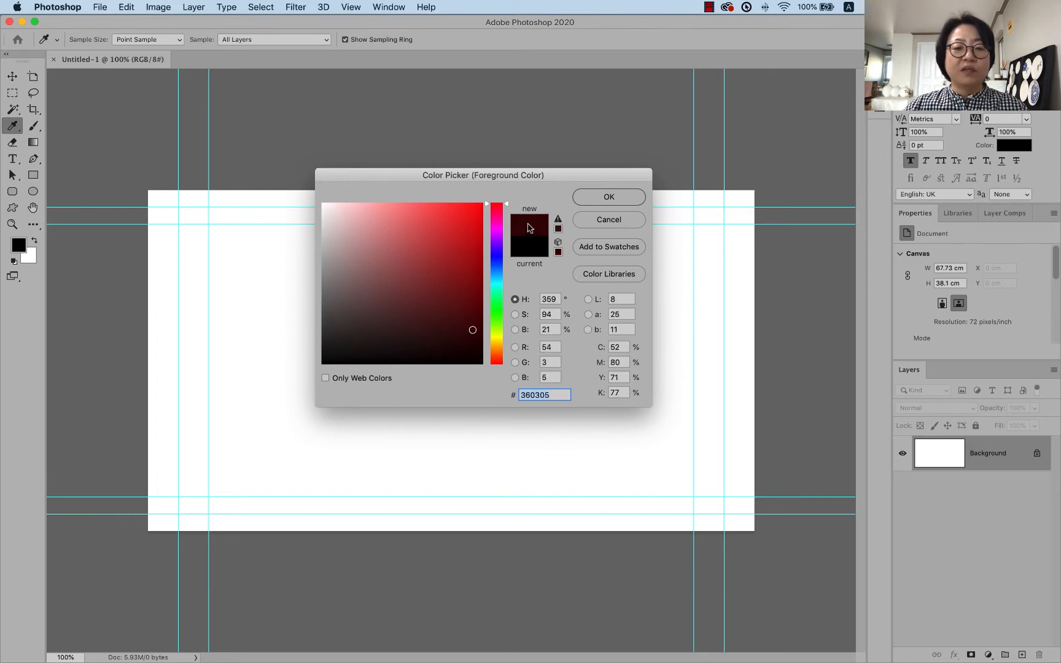
{"action": "mouse_move", "coordinate": [458, 258]}
{"action": "left_mouse_down"}
{"action": "mouse_move", "coordinate": [457, 237]}
{"action": "mouse_move", "coordinate": [432, 204]}
{"action": "left_mouse_up"}
{"action": "left_click", "coordinate": [627, 202]}
Paint bracket symbols with circles and arrows around them, plus a large cross, in red with the size 20 brush at 42% opacity
{"action": "key", "text": "b"}
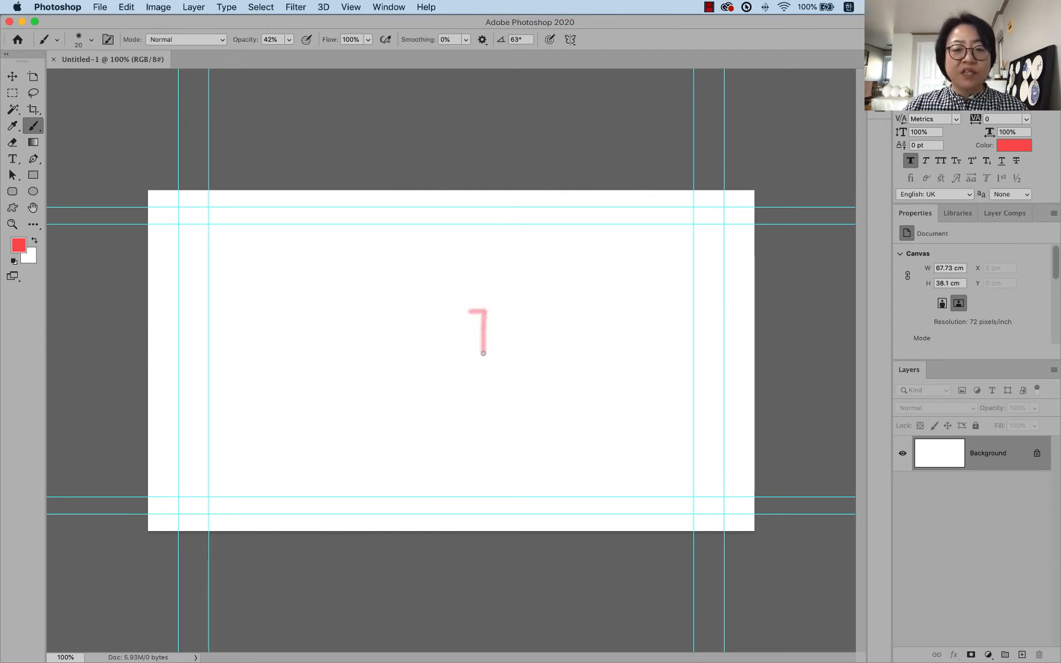
{"action": "left_click_drag", "start_coordinate": [484, 353], "coordinate": [468, 353]}
{"action": "mouse_move", "coordinate": [412, 317]}
{"action": "left_mouse_down"}
{"action": "mouse_move", "coordinate": [390, 355]}
{"action": "mouse_move", "coordinate": [406, 355]}
{"action": "mouse_move", "coordinate": [397, 370]}
{"action": "mouse_move", "coordinate": [378, 338]}
{"action": "mouse_move", "coordinate": [398, 315]}
{"action": "mouse_move", "coordinate": [420, 368]}
{"action": "left_mouse_up"}
{"action": "mouse_move", "coordinate": [510, 367]}
{"action": "left_mouse_down"}
{"action": "mouse_move", "coordinate": [446, 309]}
{"action": "mouse_move", "coordinate": [484, 348]}
{"action": "mouse_move", "coordinate": [497, 318]}
{"action": "mouse_move", "coordinate": [540, 308]}
{"action": "mouse_move", "coordinate": [576, 335]}
{"action": "left_mouse_up"}
{"action": "left_click_drag", "start_coordinate": [555, 301], "coordinate": [625, 304]}
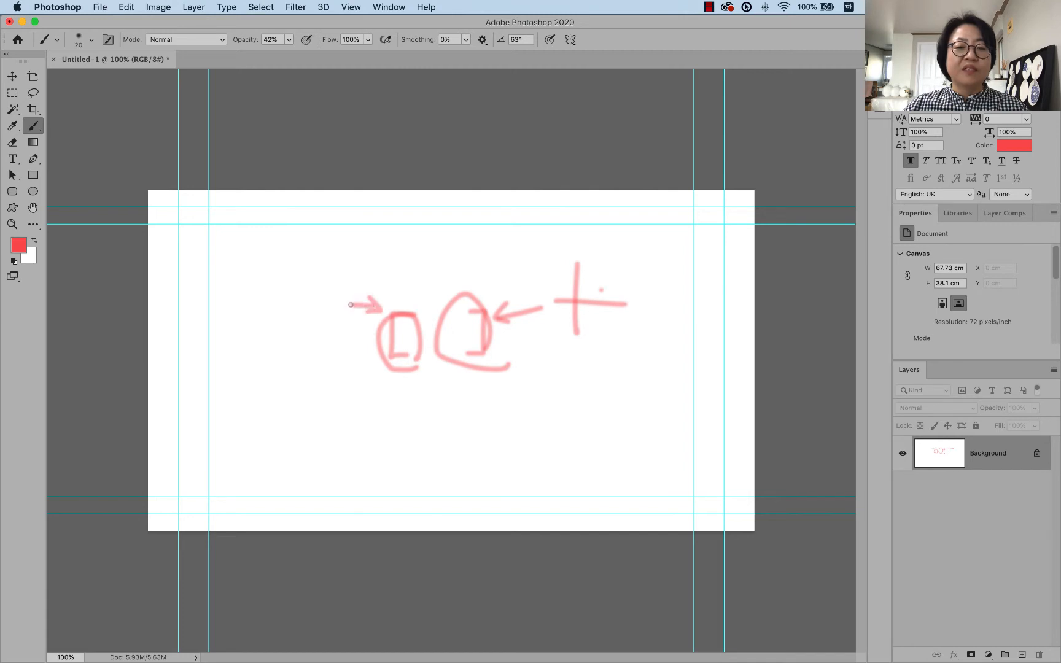
Paint a short red dash beside the arrow at the left bracket and another small arrow pointing at the right bracket's upper end
{"action": "left_click_drag", "start_coordinate": [317, 303], "coordinate": [333, 303]}
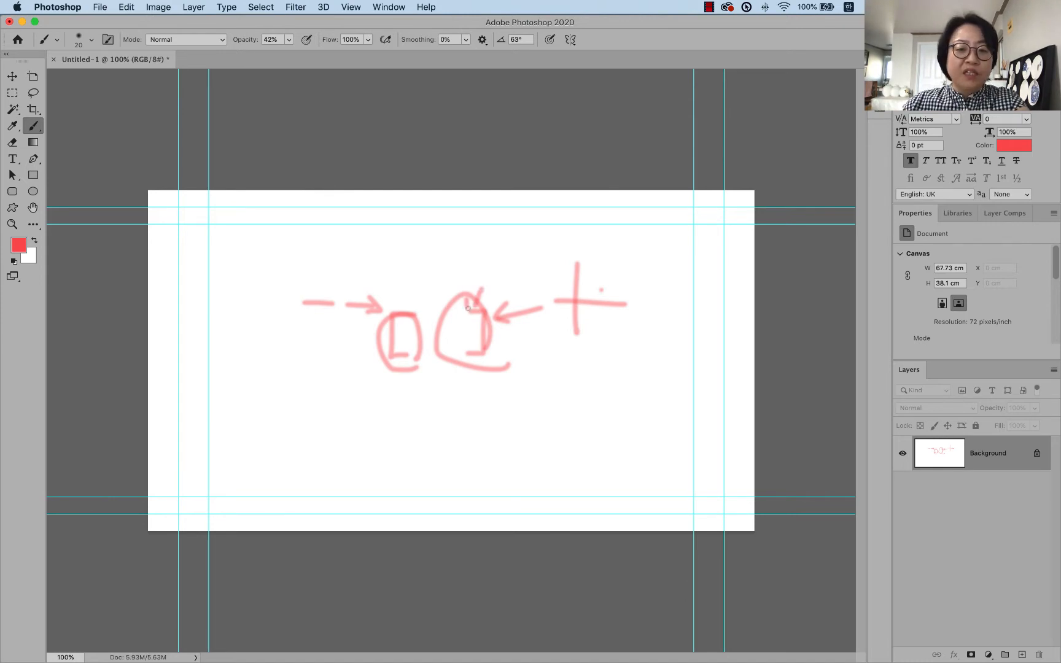
{"action": "left_click_drag", "start_coordinate": [468, 307], "coordinate": [505, 295]}
Enlarge the brush to size 500 and shrink it to 80
{"action": "key", "text": "bracketright"}
{"action": "key", "text": "bracketright"}
{"action": "key", "text": "bracketright"}
{"action": "key", "text": "bracketright"}
{"action": "key", "text": "bracketright"}
{"action": "key", "text": "bracketright"}
{"action": "key", "text": "bracketright"}
{"action": "key", "text": "bracketright"}
{"action": "key", "text": "bracketright"}
{"action": "key", "text": "bracketright"}
{"action": "key", "text": "bracketright"}
{"action": "key", "text": "bracketright"}
{"action": "key", "text": "bracketright"}
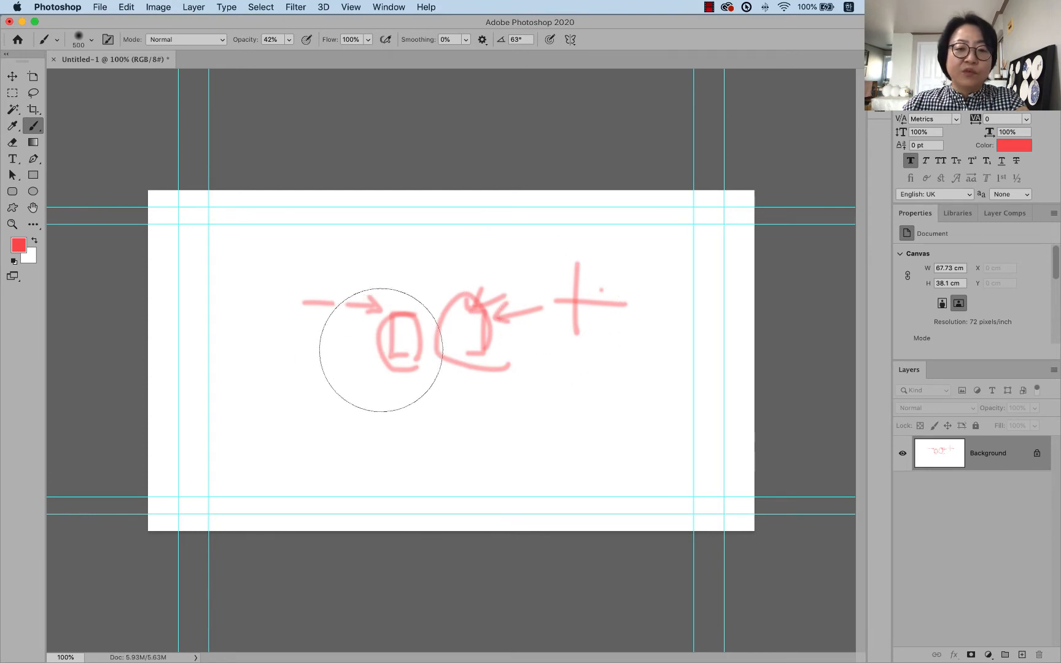
{"action": "key", "text": "bracketleft"}
{"action": "key", "text": "bracketleft"}
{"action": "key", "text": "bracketleft"}
{"action": "key", "text": "bracketleft"}
{"action": "key", "text": "bracketleft"}
{"action": "key", "text": "bracketleft"}
{"action": "key", "text": "bracketleft"}
{"action": "key", "text": "bracketleft"}
{"action": "key", "text": "bracketleft"}
{"action": "key", "text": "bracketleft"}
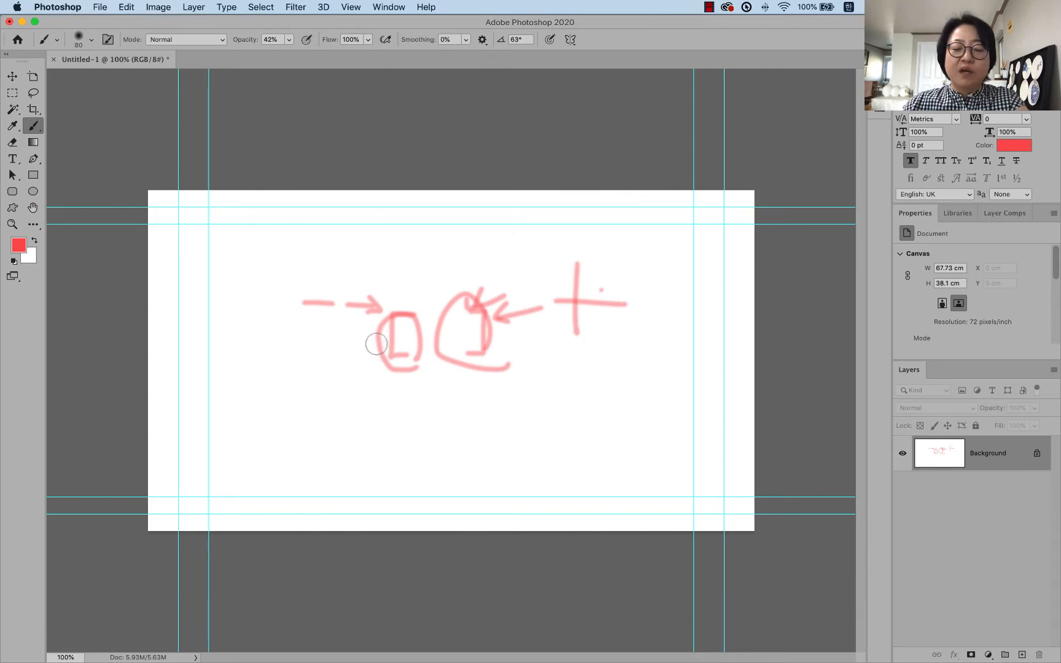
Resize the brush up and down repeatedly through sizes such as 400, 600, 800 and 1000, stopping at 700
{"action": "key", "text": "bracketright"}
{"action": "key", "text": "bracketright"}
{"action": "key", "text": "bracketright"}
{"action": "key", "text": "bracketright"}
{"action": "key", "text": "bracketright"}
{"action": "key", "text": "bracketright"}
{"action": "key", "text": "bracketright"}
{"action": "key", "text": "bracketright"}
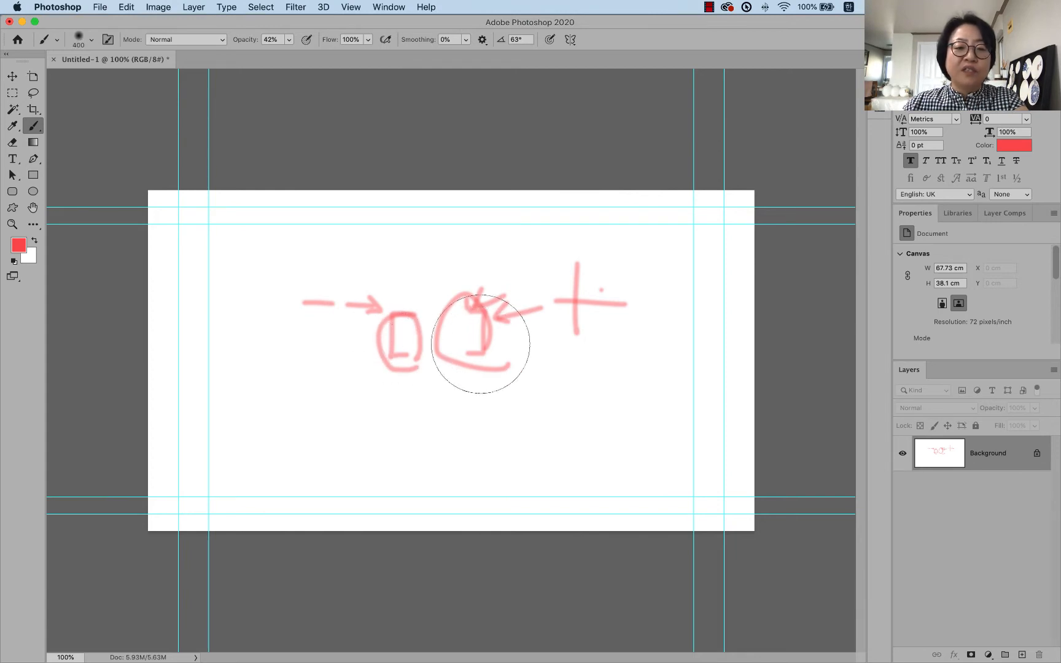
{"action": "key", "text": "bracketright"}
{"action": "key", "text": "bracketright"}
{"action": "key", "text": "bracketright"}
{"action": "key", "text": "bracketleft"}
{"action": "key", "text": "bracketleft"}
{"action": "key", "text": "bracketleft"}
{"action": "key", "text": "bracketleft"}
{"action": "key", "text": "bracketleft"}
{"action": "key", "text": "bracketleft"}
{"action": "key", "text": "bracketleft"}
{"action": "key", "text": "bracketleft"}
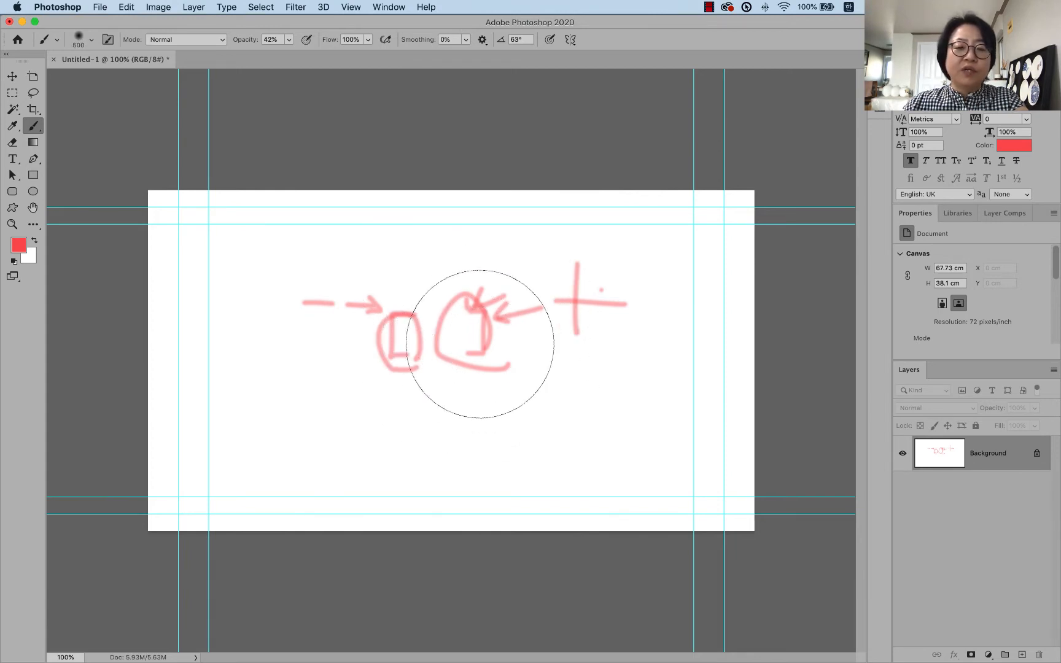
{"action": "key", "text": "bracketright"}
{"action": "key", "text": "bracketright"}
{"action": "key", "text": "bracketright"}
{"action": "key", "text": "bracketright"}
{"action": "key", "text": "bracketright"}
{"action": "key", "text": "bracketright"}
{"action": "key", "text": "bracketright"}
{"action": "key", "text": "bracketright"}
{"action": "key", "text": "bracketright"}
{"action": "key", "text": "bracketright"}
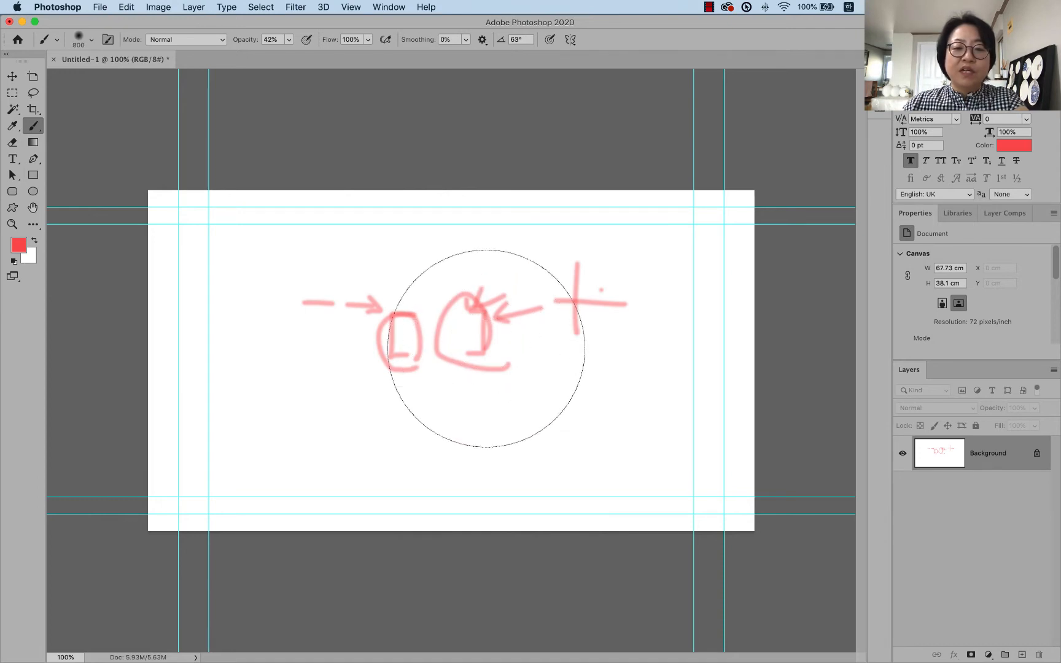
{"action": "key", "text": "bracketleft"}
{"action": "key", "text": "bracketleft"}
{"action": "key", "text": "bracketleft"}
{"action": "key", "text": "bracketright"}
{"action": "key", "text": "bracketright"}
{"action": "key", "text": "bracketright"}
{"action": "key", "text": "bracketright"}
{"action": "key", "text": "bracketleft"}
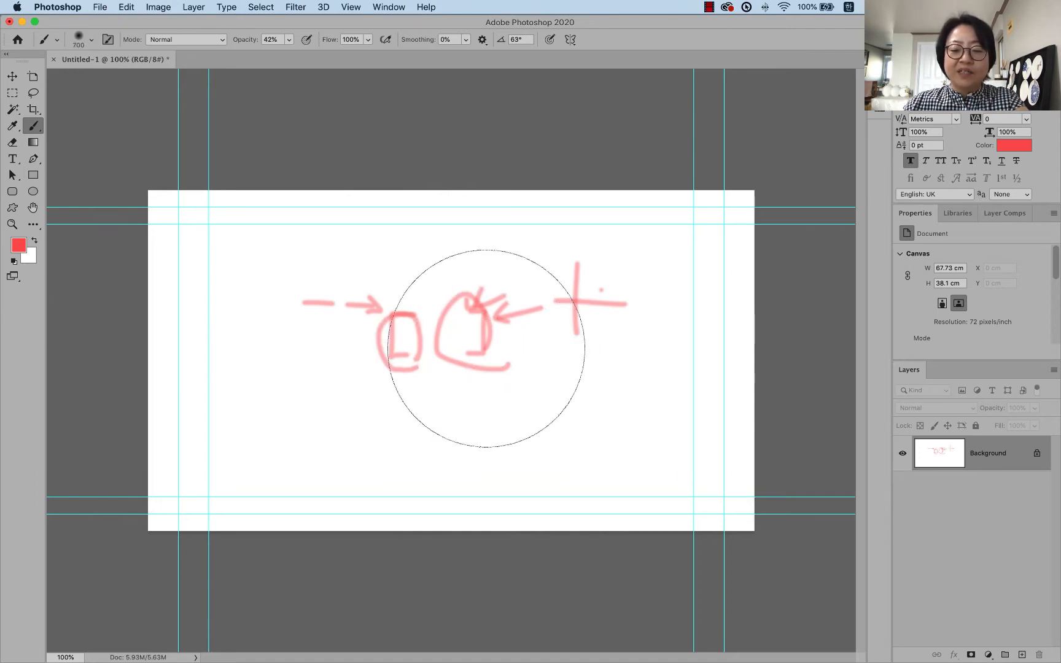
{"action": "key", "text": "bracketleft"}
{"action": "key", "text": "bracketleft"}
{"action": "key", "text": "bracketleft"}
{"action": "key", "text": "bracketleft"}
{"action": "key", "text": "bracketleft"}
{"action": "key", "text": "bracketright"}
{"action": "key", "text": "bracketright"}
{"action": "key", "text": "bracketright"}
{"action": "key", "text": "bracketright"}
{"action": "key", "text": "bracketright"}
{"action": "key", "text": "bracketright"}
{"action": "key", "text": "bracketright"}
{"action": "key", "text": "bracketright"}
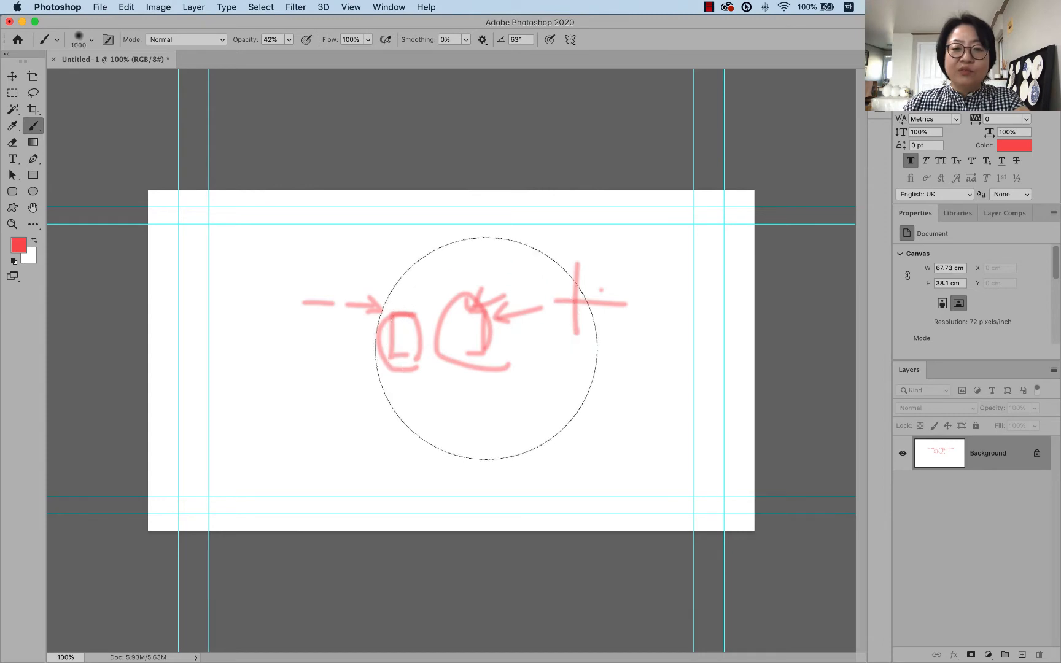
{"action": "key", "text": "bracketleft"}
{"action": "key", "text": "bracketleft"}
{"action": "key", "text": "bracketleft"}
{"action": "key", "text": "bracketleft"}
{"action": "key", "text": "bracketleft"}
{"action": "key", "text": "bracketleft"}
{"action": "key", "text": "bracketright"}
{"action": "key", "text": "bracketright"}
{"action": "key", "text": "bracketright"}
{"action": "key", "text": "bracketright"}
{"action": "key", "text": "bracketright"}
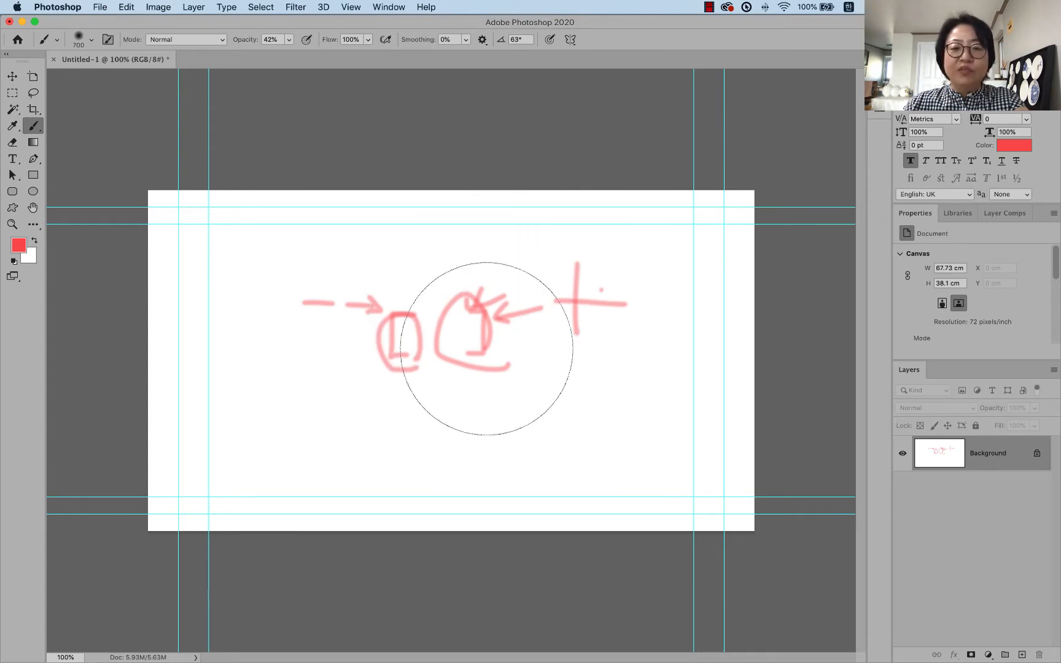
{"action": "key", "text": "bracketright"}
{"action": "key", "text": "bracketright"}
{"action": "key", "text": "bracketright"}
{"action": "key", "text": "bracketleft"}
{"action": "key", "text": "bracketleft"}
{"action": "key", "text": "bracketleft"}
{"action": "key", "text": "bracketleft"}
{"action": "key", "text": "bracketleft"}
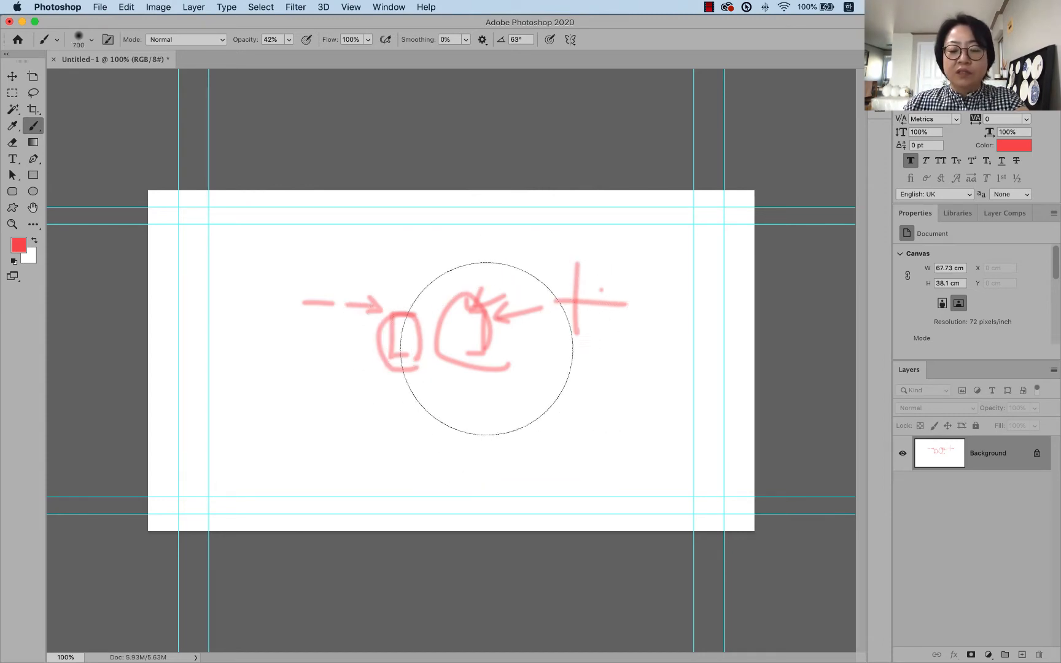
{"action": "key", "text": "bracketleft"}
{"action": "key", "text": "bracketright"}
{"action": "key", "text": "bracketright"}
{"action": "key", "text": "bracketright"}
{"action": "key", "text": "bracketright"}
{"action": "key", "text": "bracketleft"}
{"action": "key", "text": "bracketleft"}
{"action": "key", "text": "bracketleft"}
{"action": "key", "text": "bracketleft"}
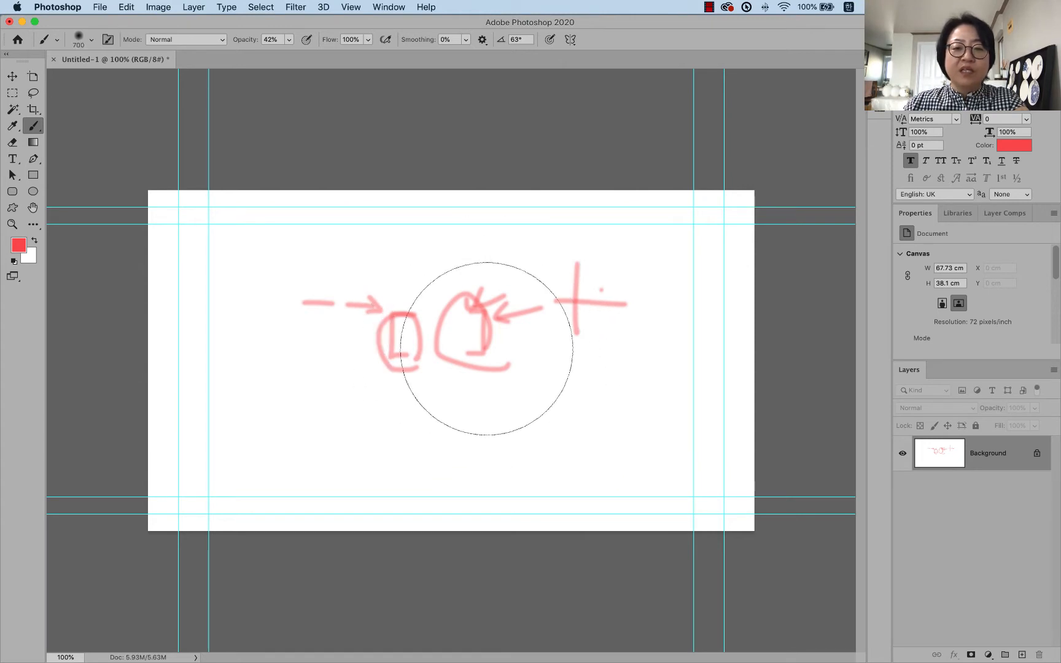
Enlarge the brush to about size 1200 and reduce it to 900
{"action": "key", "text": "bracketright"}
{"action": "key", "text": "bracketright"}
{"action": "key", "text": "bracketright"}
{"action": "key", "text": "bracketright"}
{"action": "key", "text": "bracketright"}
{"action": "key", "text": "bracketright"}
{"action": "key", "text": "bracketright"}
{"action": "key", "text": "bracketright"}
{"action": "key", "text": "bracketright"}
{"action": "key", "text": "bracketright"}
{"action": "key", "text": "bracketright"}
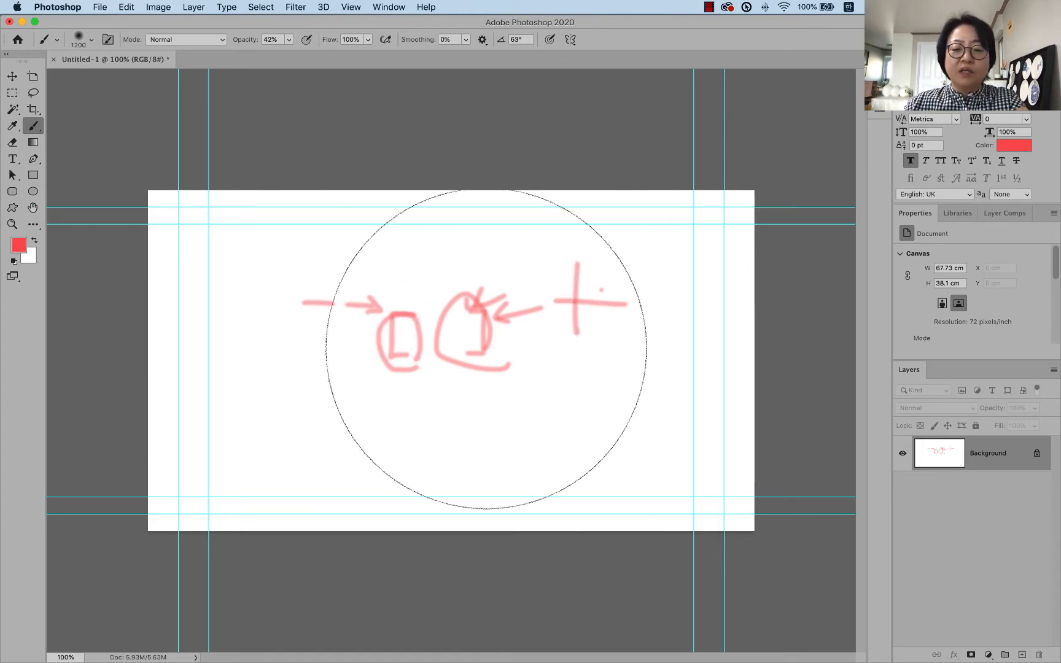
{"action": "key", "text": "bracketleft"}
{"action": "key", "text": "bracketleft"}
{"action": "key", "text": "bracketleft"}
{"action": "key", "text": "bracketleft"}
{"action": "key", "text": "bracketleft"}
{"action": "key", "text": "bracketleft"}
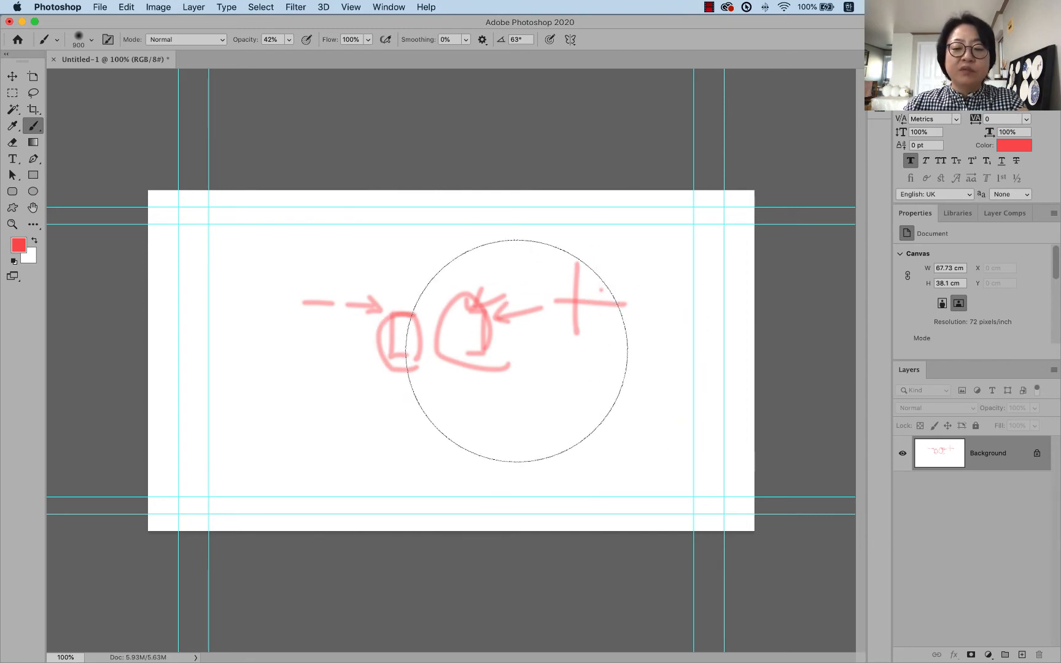
Enlarge the brush to size 1600 so that its outline spans the canvas height
{"action": "key", "text": "bracketright"}
{"action": "key", "text": "bracketright"}
{"action": "key", "text": "bracketright"}
{"action": "key", "text": "bracketright"}
{"action": "key", "text": "bracketright"}
{"action": "key", "text": "bracketright"}
{"action": "key", "text": "bracketright"}
{"action": "key", "text": "bracketright"}
{"action": "key", "text": "bracketright"}
{"action": "key", "text": "bracketright"}
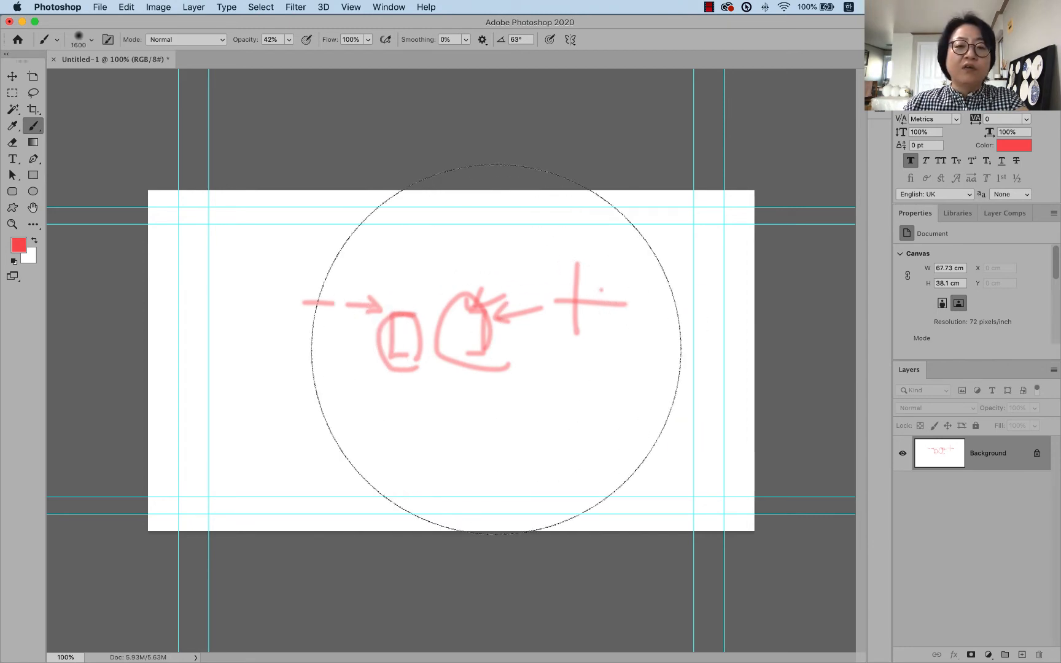
Reduce the brush to about size 175 and paint a broad, soft red swirl over the bracket and cross drawings
{"action": "key", "text": "bracketleft"}
{"action": "key", "text": "bracketleft"}
{"action": "key", "text": "bracketleft"}
{"action": "key", "text": "bracketleft"}
{"action": "key", "text": "bracketleft"}
{"action": "key", "text": "bracketleft"}
{"action": "key", "text": "bracketleft"}
{"action": "key", "text": "bracketleft"}
{"action": "key", "text": "bracketleft"}
{"action": "key", "text": "bracketleft"}
{"action": "key", "text": "bracketleft"}
{"action": "key", "text": "bracketleft"}
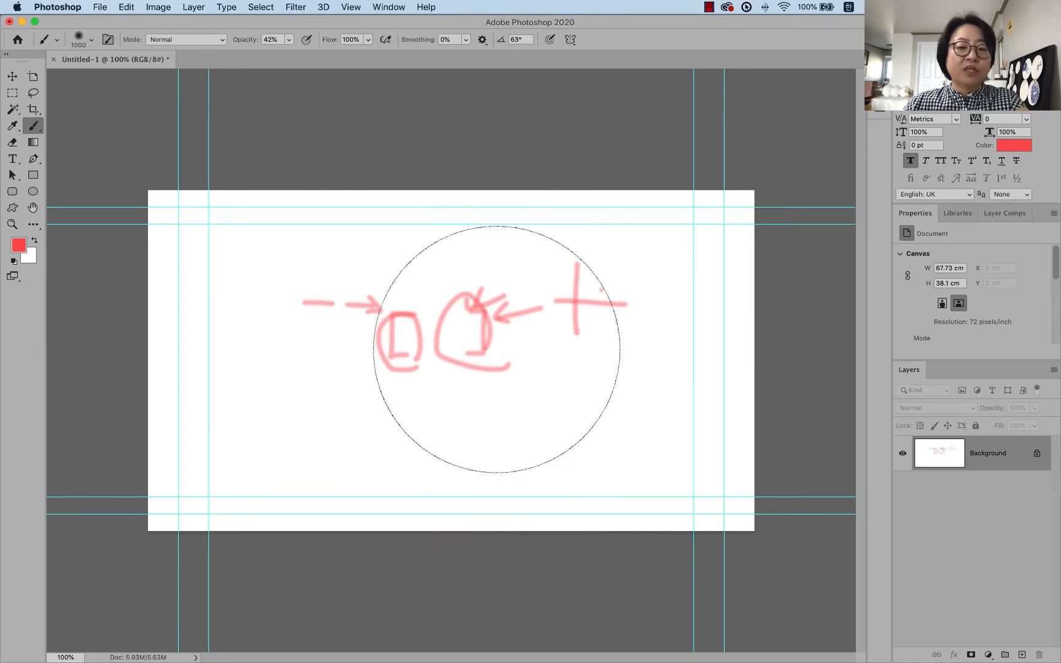
{"action": "key", "text": "bracketleft"}
{"action": "key", "text": "bracketleft"}
{"action": "key", "text": "bracketleft"}
{"action": "key", "text": "bracketleft"}
{"action": "key", "text": "bracketleft"}
{"action": "key", "text": "bracketleft"}
{"action": "key", "text": "bracketleft"}
{"action": "key", "text": "bracketleft"}
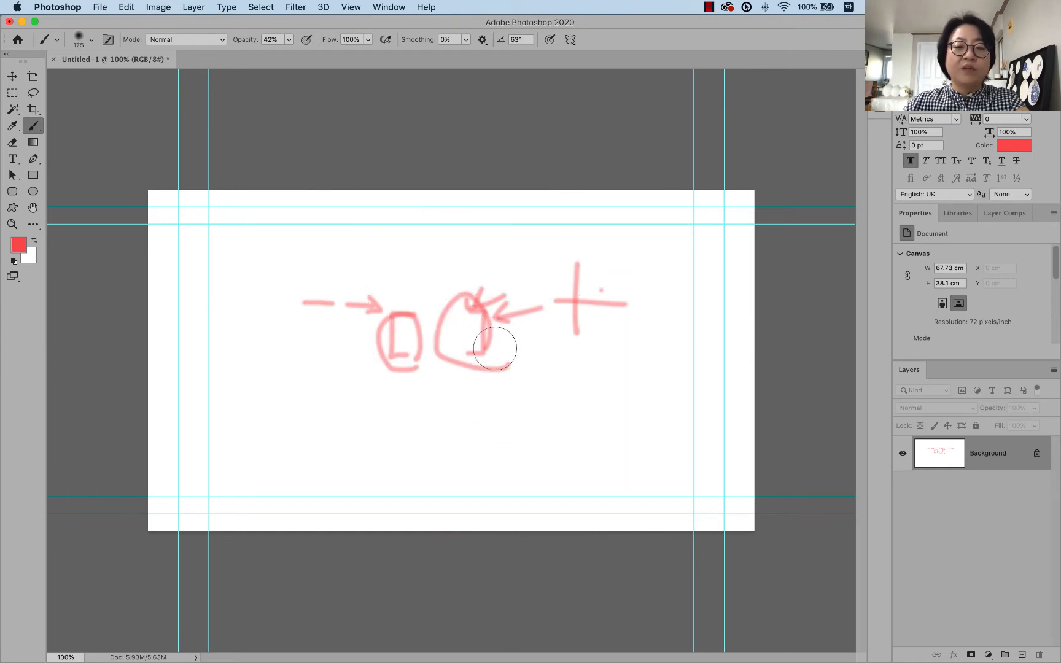
{"action": "mouse_move", "coordinate": [388, 323]}
{"action": "left_mouse_down"}
{"action": "mouse_move", "coordinate": [533, 301]}
{"action": "mouse_move", "coordinate": [578, 364]}
{"action": "mouse_move", "coordinate": [473, 360]}
{"action": "mouse_move", "coordinate": [529, 337]}
{"action": "mouse_move", "coordinate": [506, 352]}
{"action": "mouse_move", "coordinate": [569, 346]}
{"action": "left_mouse_up"}
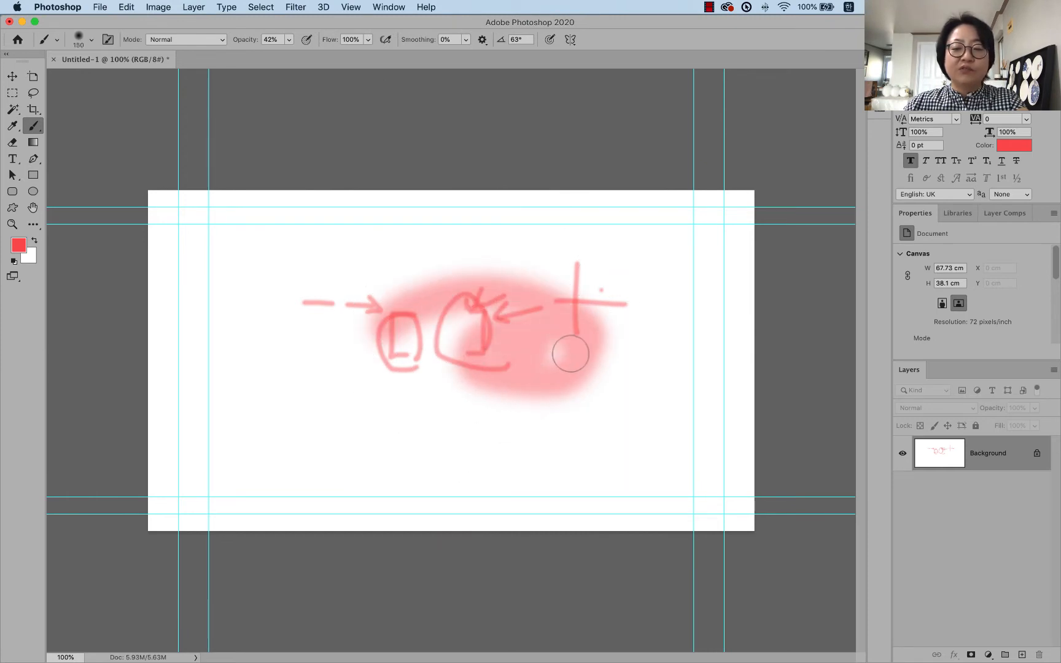
Reduce the brush size to 70
{"action": "key", "text": "bracketleft"}
{"action": "key", "text": "bracketleft"}
{"action": "key", "text": "bracketleft"}
{"action": "key", "text": "bracketleft"}
{"action": "key", "text": "bracketleft"}
{"action": "key", "text": "bracketleft"}
{"action": "key", "text": "bracketleft"}
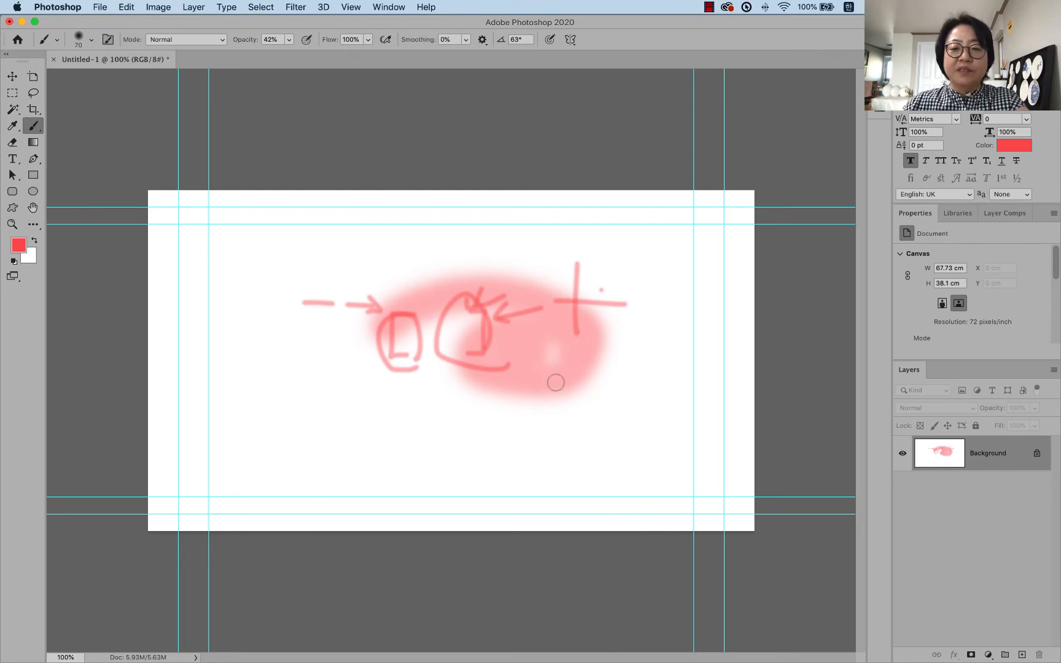
Paint a small curved red stroke below the swirl and enlarge the brush to size 125
{"action": "left_click", "coordinate": [534, 428]}
{"action": "left_click_drag", "start_coordinate": [539, 430], "coordinate": [570, 453]}
{"action": "key", "text": "bracketright"}
{"action": "key", "text": "bracketright"}
{"action": "key", "text": "bracketright"}
{"action": "key", "text": "bracketright"}
{"action": "key", "text": "bracketright"}
{"action": "key", "text": "bracketright"}
{"action": "key", "text": "bracketright"}
{"action": "key", "text": "bracketright"}
{"action": "key", "text": "bracketright"}
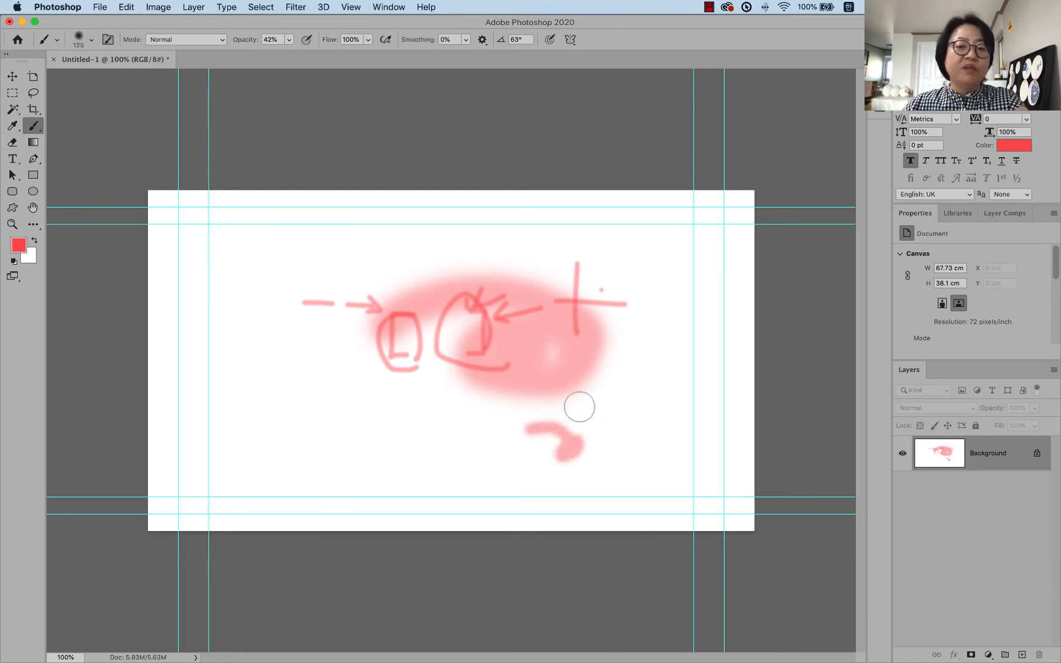
Enlarge the brush to size 500 and paint broad, soft red strokes across the canvas's upper half and lower-right area
{"action": "key", "text": "bracketright"}
{"action": "key", "text": "bracketright"}
{"action": "key", "text": "bracketright"}
{"action": "mouse_move", "coordinate": [526, 332]}
{"action": "left_mouse_down"}
{"action": "mouse_move", "coordinate": [711, 390]}
{"action": "mouse_move", "coordinate": [616, 422]}
{"action": "mouse_move", "coordinate": [573, 422]}
{"action": "left_mouse_up"}
{"action": "mouse_move", "coordinate": [372, 254]}
{"action": "left_mouse_down"}
{"action": "mouse_move", "coordinate": [332, 301]}
{"action": "mouse_move", "coordinate": [569, 308]}
{"action": "mouse_move", "coordinate": [315, 306]}
{"action": "mouse_move", "coordinate": [511, 343]}
{"action": "mouse_move", "coordinate": [451, 348]}
{"action": "mouse_move", "coordinate": [498, 329]}
{"action": "left_mouse_up"}
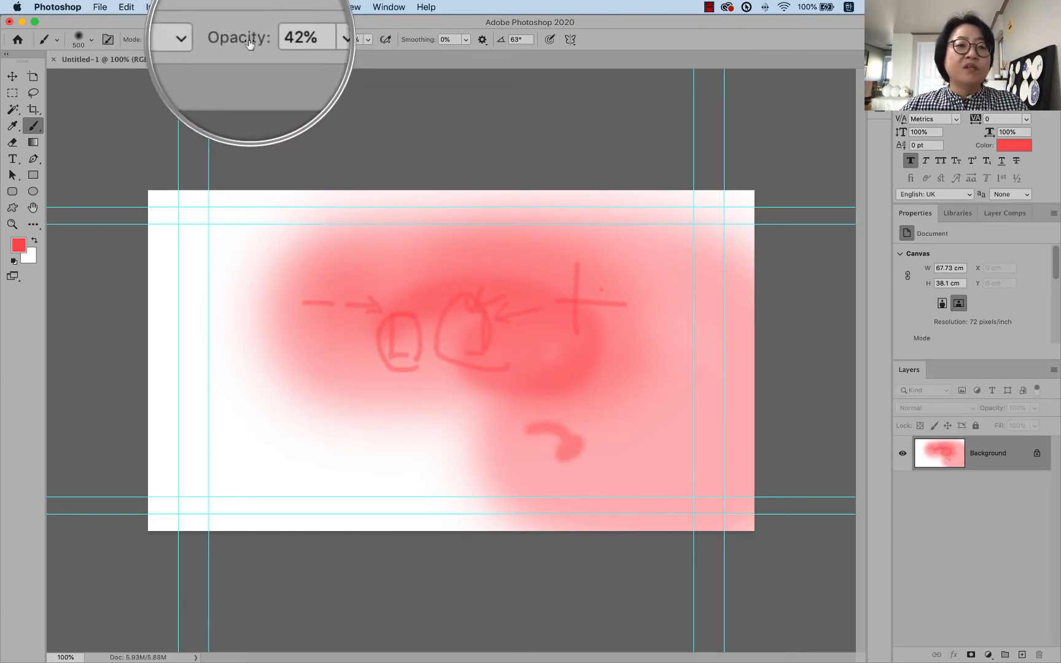
Set the brush opacity to 100% and paint a solid red looping stroke across the canvas with the brush reduced to about size 175
{"action": "left_click", "coordinate": [290, 39]}
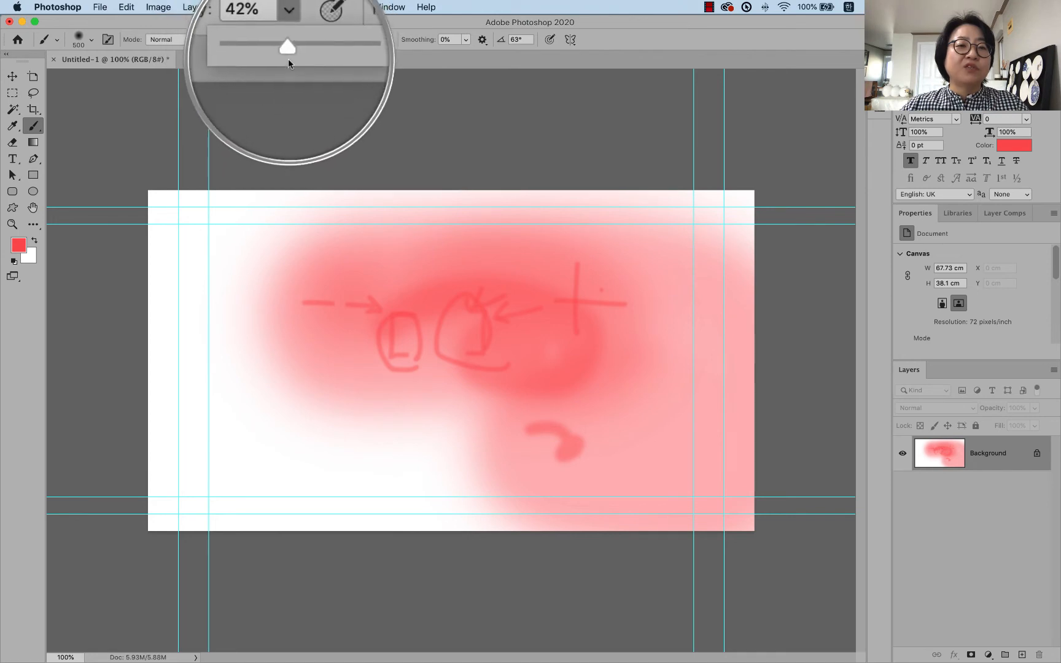
{"action": "left_click_drag", "start_coordinate": [287, 52], "coordinate": [329, 52]}
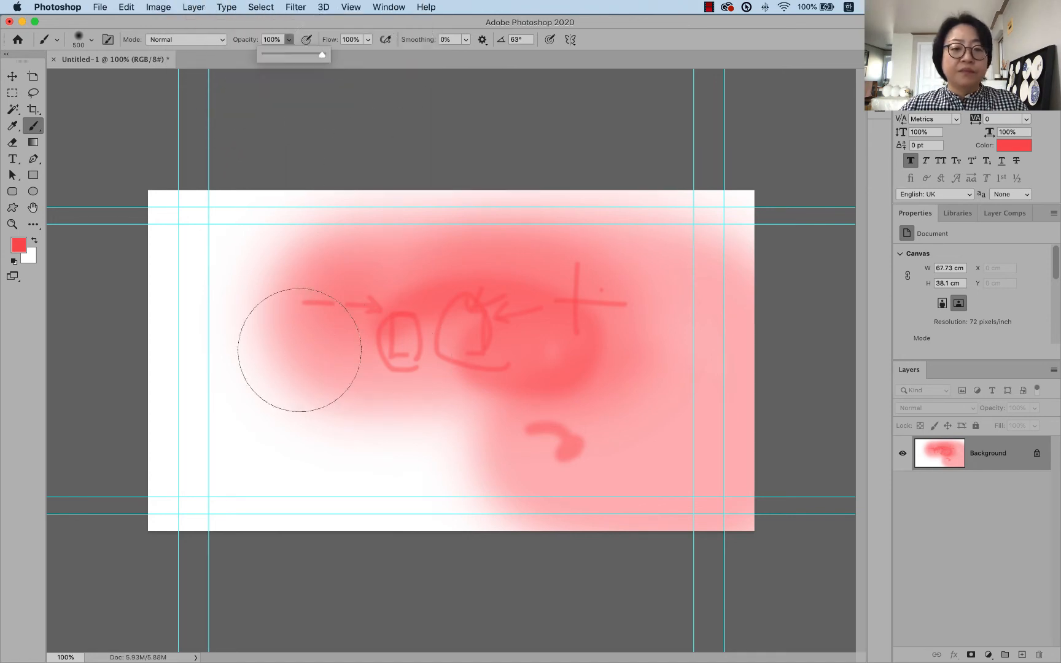
{"action": "key", "text": "bracketleft"}
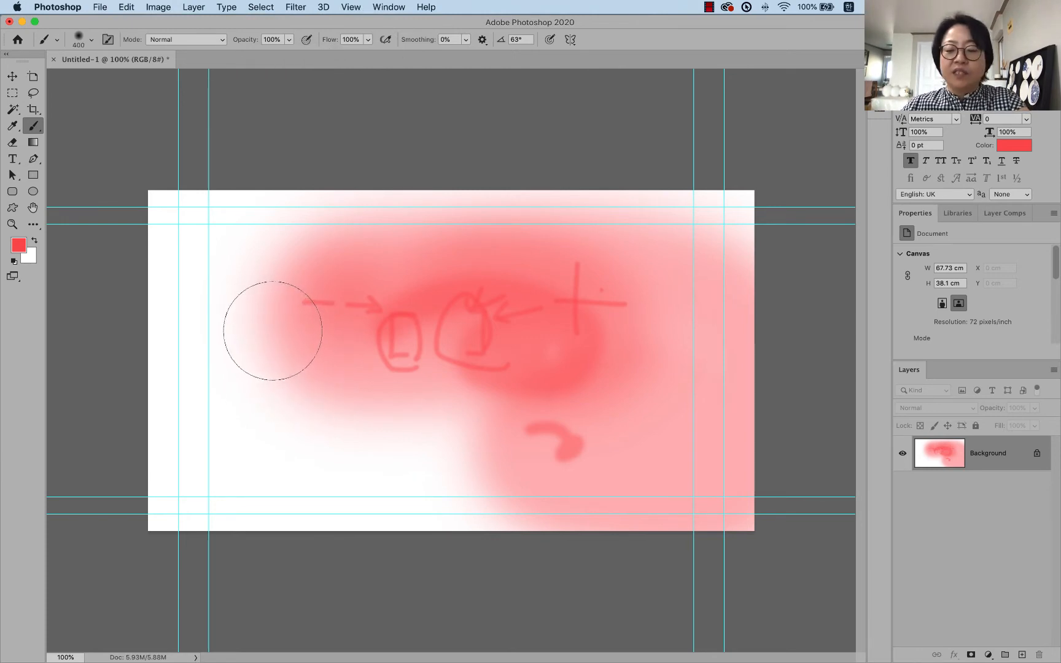
{"action": "key", "text": "bracketleft"}
{"action": "key", "text": "bracketleft"}
{"action": "mouse_move", "coordinate": [270, 304]}
{"action": "left_mouse_down"}
{"action": "mouse_move", "coordinate": [343, 321]}
{"action": "mouse_move", "coordinate": [372, 416]}
{"action": "mouse_move", "coordinate": [353, 395]}
{"action": "mouse_move", "coordinate": [547, 430]}
{"action": "mouse_move", "coordinate": [582, 290]}
{"action": "mouse_move", "coordinate": [546, 318]}
{"action": "mouse_move", "coordinate": [569, 392]}
{"action": "mouse_move", "coordinate": [574, 464]}
{"action": "mouse_move", "coordinate": [682, 402]}
{"action": "left_mouse_up"}
{"action": "key", "text": "bracketleft"}
{"action": "key", "text": "bracketleft"}
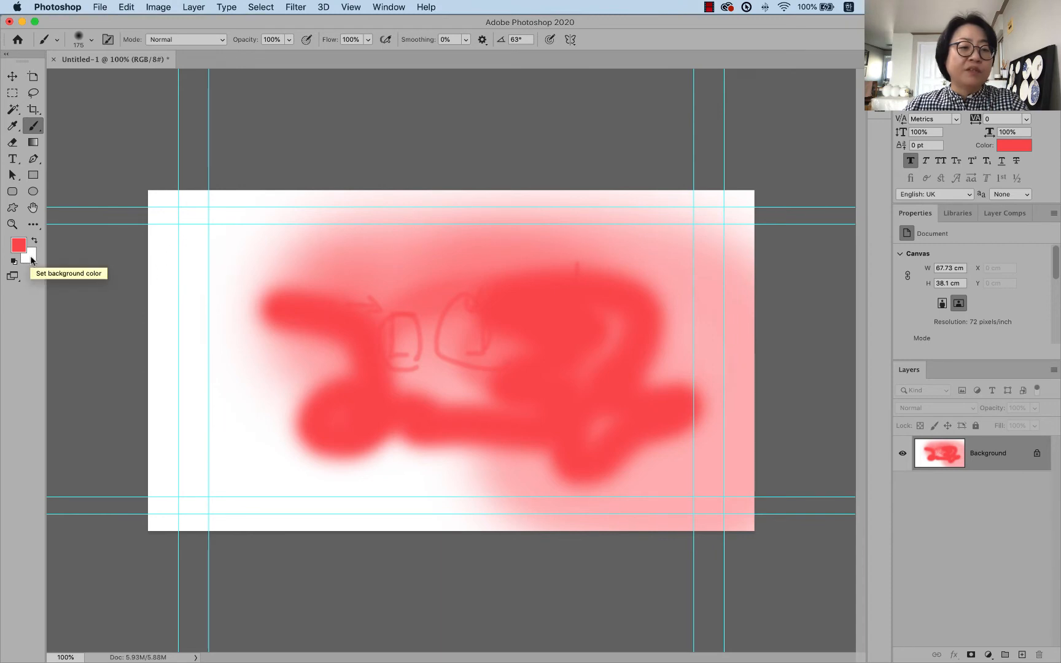
Reset the colours to default black and white, and write "Ctrl +" with a size 50 brush, circling the plus sign
{"action": "left_click", "coordinate": [14, 262]}
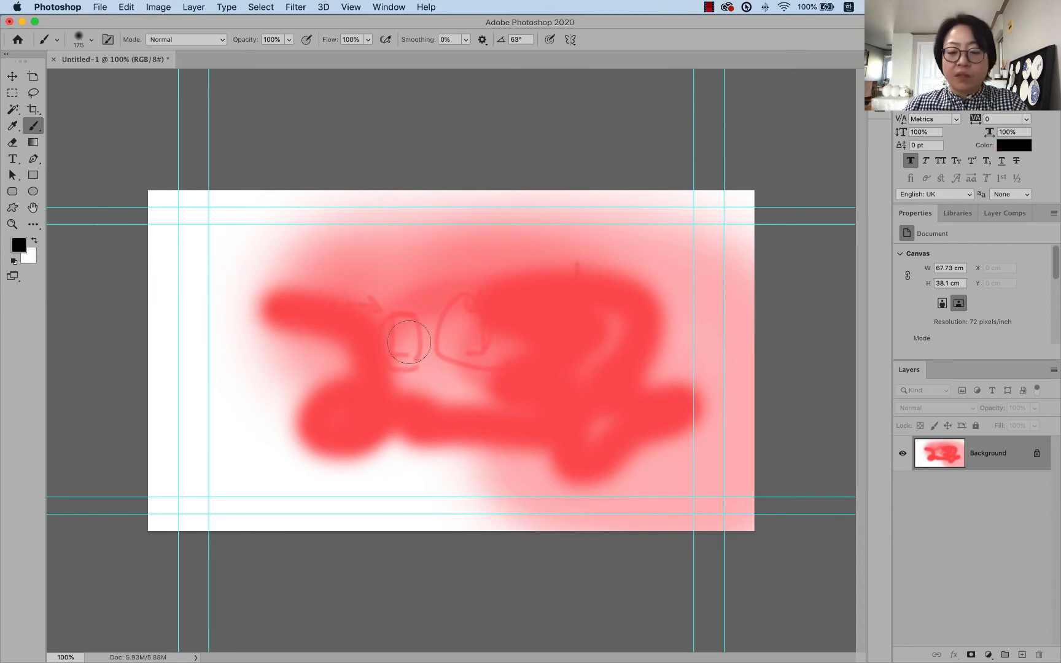
{"action": "key", "text": "bracketleft"}
{"action": "key", "text": "bracketleft"}
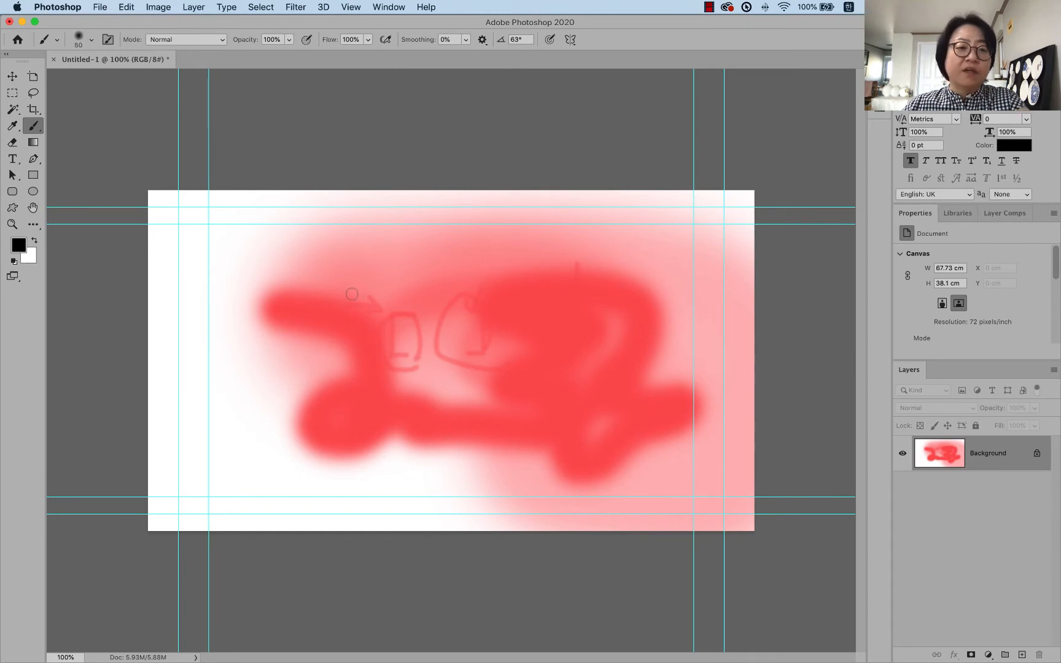
{"action": "mouse_move", "coordinate": [350, 271]}
{"action": "left_mouse_down"}
{"action": "mouse_move", "coordinate": [330, 322]}
{"action": "mouse_move", "coordinate": [366, 320]}
{"action": "mouse_move", "coordinate": [346, 301]}
{"action": "mouse_move", "coordinate": [410, 312]}
{"action": "left_mouse_up"}
{"action": "mouse_move", "coordinate": [459, 263]}
{"action": "left_mouse_down"}
{"action": "mouse_move", "coordinate": [456, 338]}
{"action": "mouse_move", "coordinate": [483, 339]}
{"action": "left_mouse_up"}
{"action": "left_click_drag", "start_coordinate": [514, 292], "coordinate": [581, 292]}
{"action": "mouse_move", "coordinate": [550, 264]}
{"action": "left_mouse_down"}
{"action": "mouse_move", "coordinate": [548, 335]}
{"action": "mouse_move", "coordinate": [511, 307]}
{"action": "mouse_move", "coordinate": [623, 259]}
{"action": "mouse_move", "coordinate": [560, 329]}
{"action": "left_mouse_up"}
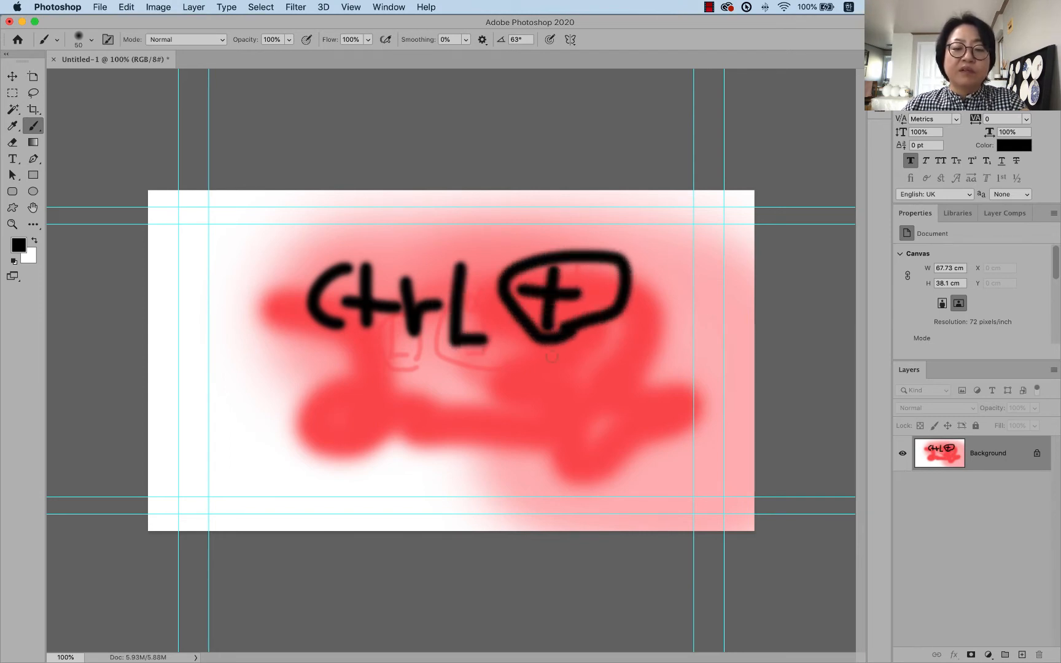
Write "Delete" in black below "Ctrl +" and fill the whole canvas with the white background colour
{"action": "mouse_move", "coordinate": [443, 412]}
{"action": "left_mouse_down"}
{"action": "mouse_move", "coordinate": [436, 465]}
{"action": "mouse_move", "coordinate": [468, 419]}
{"action": "mouse_move", "coordinate": [443, 484]}
{"action": "left_mouse_up"}
{"action": "mouse_move", "coordinate": [485, 468]}
{"action": "left_mouse_down"}
{"action": "mouse_move", "coordinate": [510, 452]}
{"action": "mouse_move", "coordinate": [525, 485]}
{"action": "left_mouse_up"}
{"action": "left_click_drag", "start_coordinate": [540, 408], "coordinate": [519, 507]}
{"action": "mouse_move", "coordinate": [519, 507]}
{"action": "left_mouse_down"}
{"action": "mouse_move", "coordinate": [553, 485]}
{"action": "mouse_move", "coordinate": [564, 494]}
{"action": "left_mouse_up"}
{"action": "mouse_move", "coordinate": [584, 399]}
{"action": "left_mouse_down"}
{"action": "mouse_move", "coordinate": [557, 503]}
{"action": "mouse_move", "coordinate": [644, 473]}
{"action": "mouse_move", "coordinate": [664, 453]}
{"action": "mouse_move", "coordinate": [671, 498]}
{"action": "left_mouse_up"}
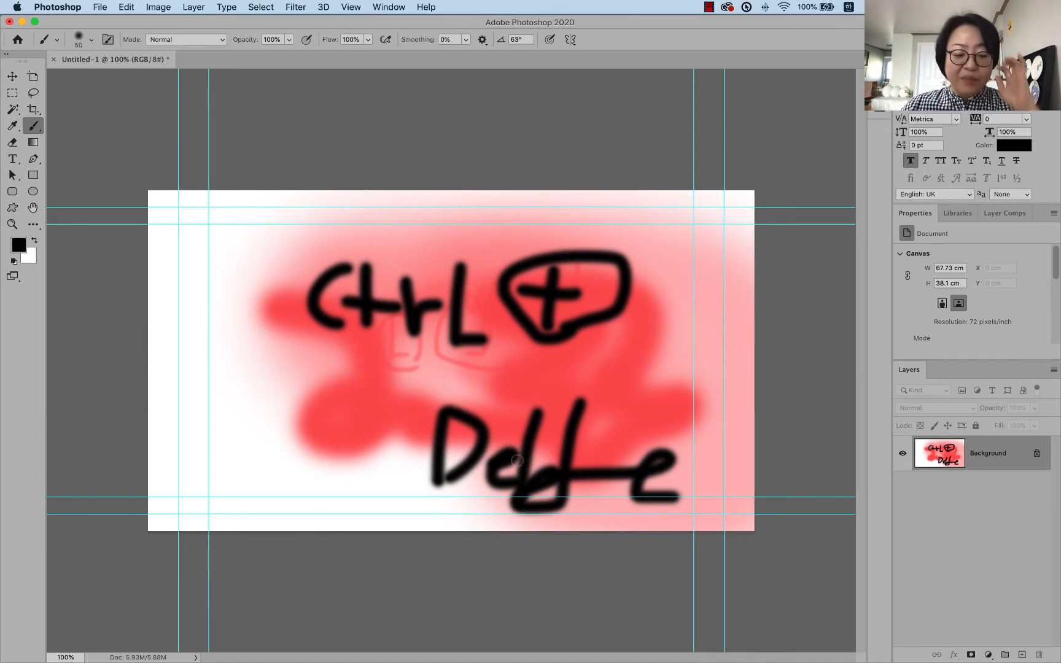
{"action": "key", "text": "super+BackSpace"}
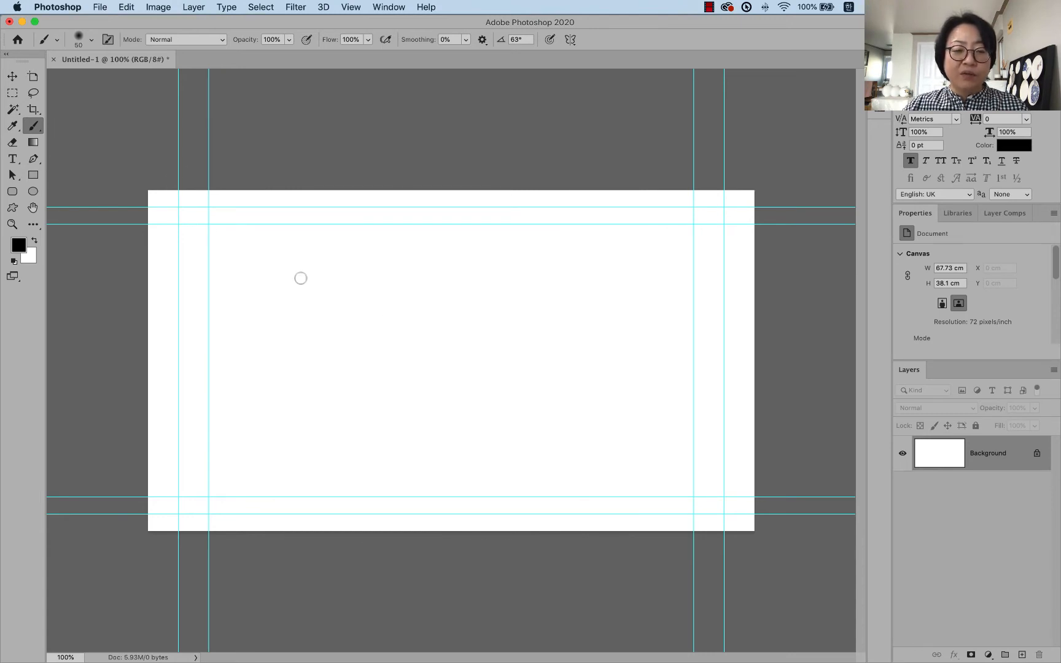
Toggle the guides off and on repeatedly, leaving them hidden
{"action": "key", "text": "super+semicolon"}
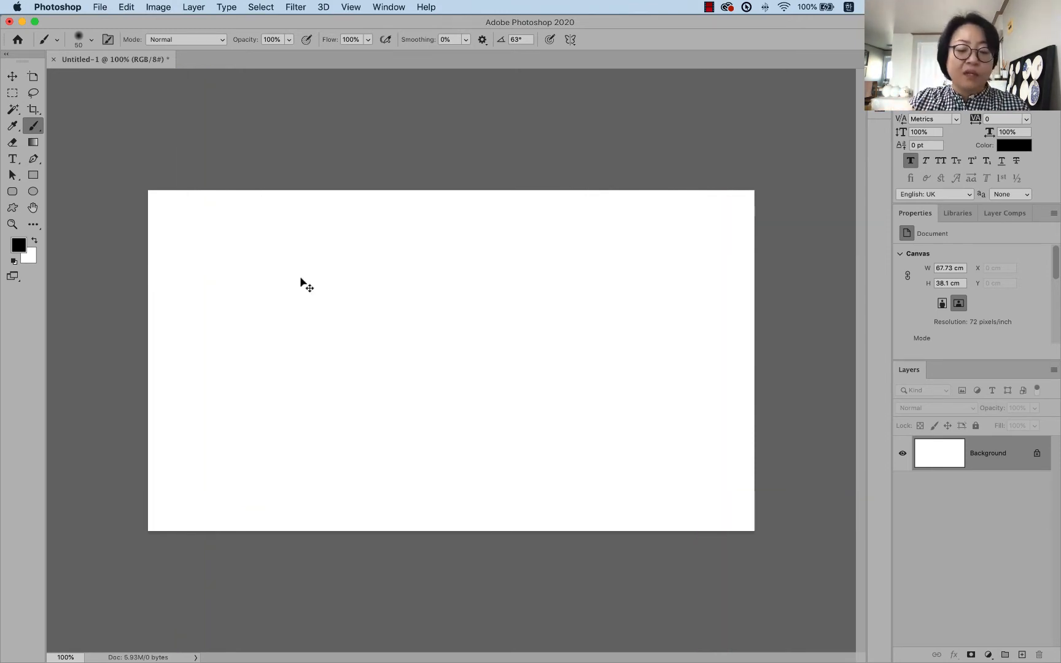
{"action": "key", "text": "super+semicolon"}
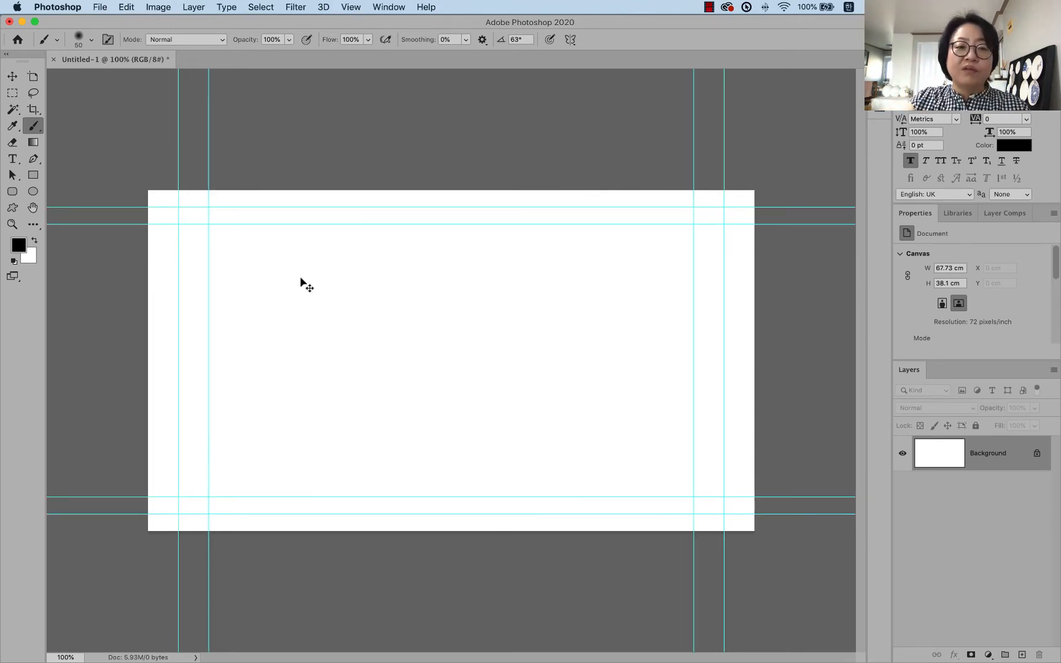
{"action": "key", "text": "super+semicolon"}
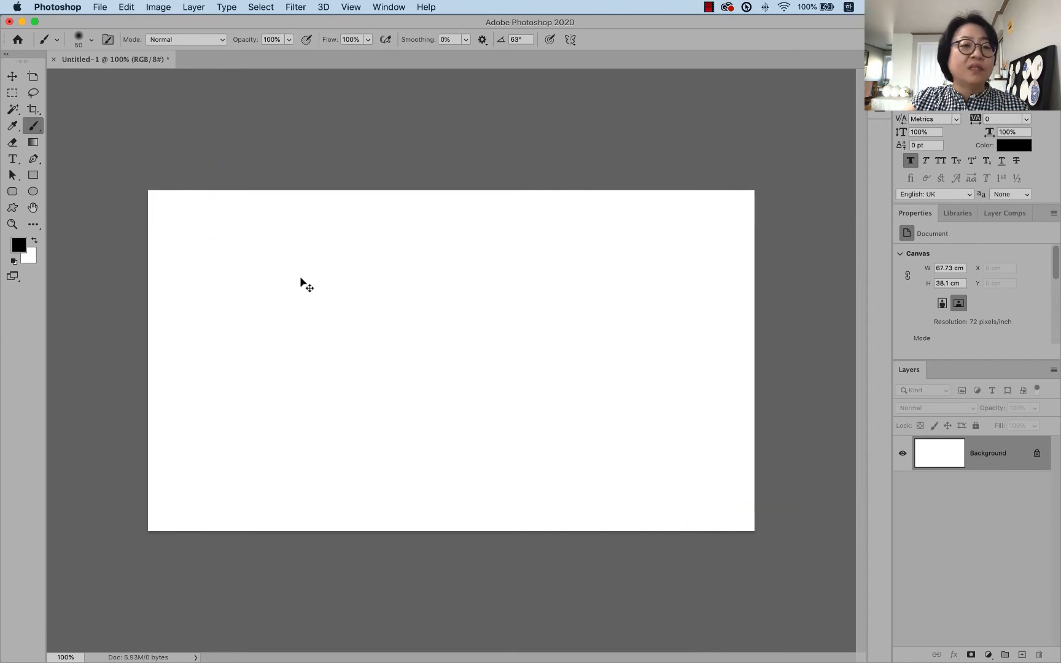
{"action": "key", "text": "super+semicolon"}
{"action": "key", "text": "super+semicolon"}
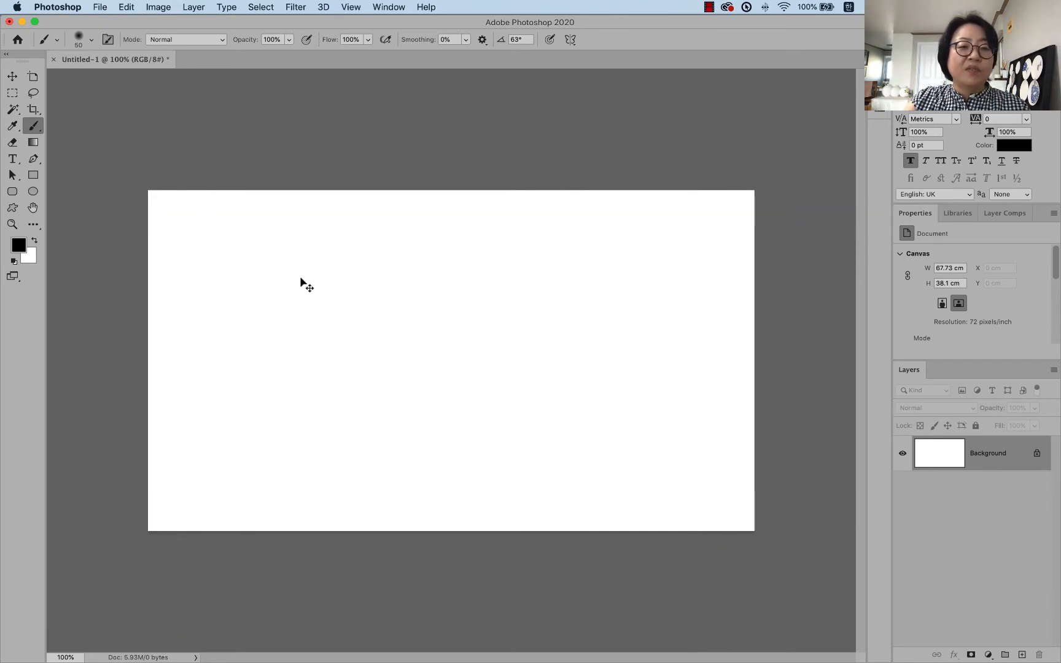
{"action": "key", "text": "super+semicolon"}
{"action": "key", "text": "super+semicolon"}
{"action": "key", "text": "super+semicolon"}
{"action": "key", "text": "super+semicolon"}
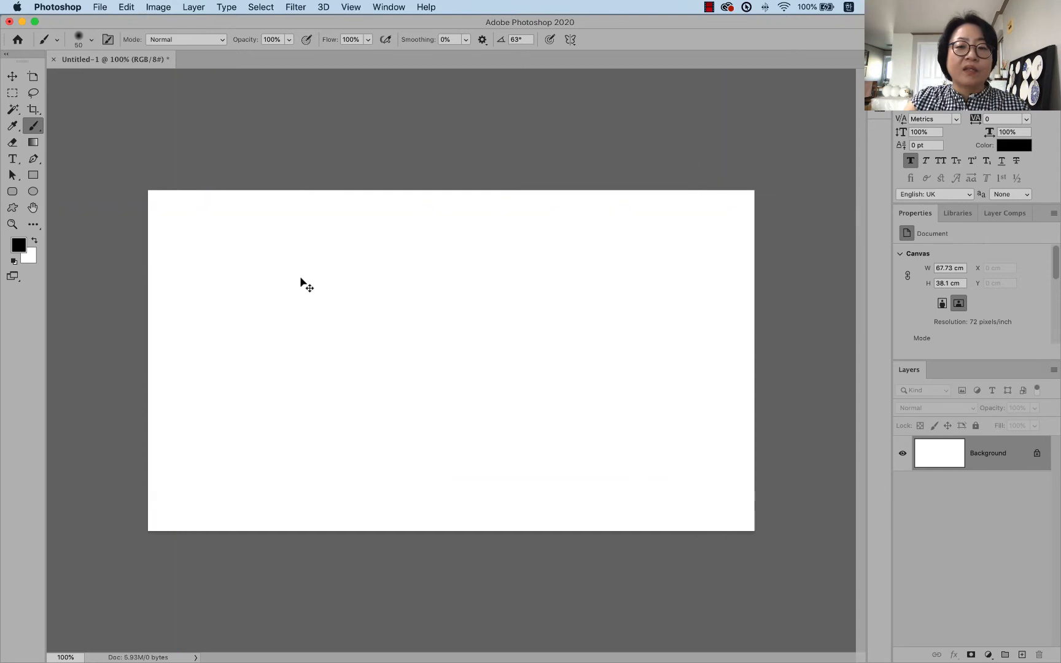
{"action": "key", "text": "super+semicolon"}
{"action": "key", "text": "super+semicolon"}
{"action": "key", "text": "super+semicolon"}
{"action": "key", "text": "super+semicolon"}
{"action": "key", "text": "super+semicolon"}
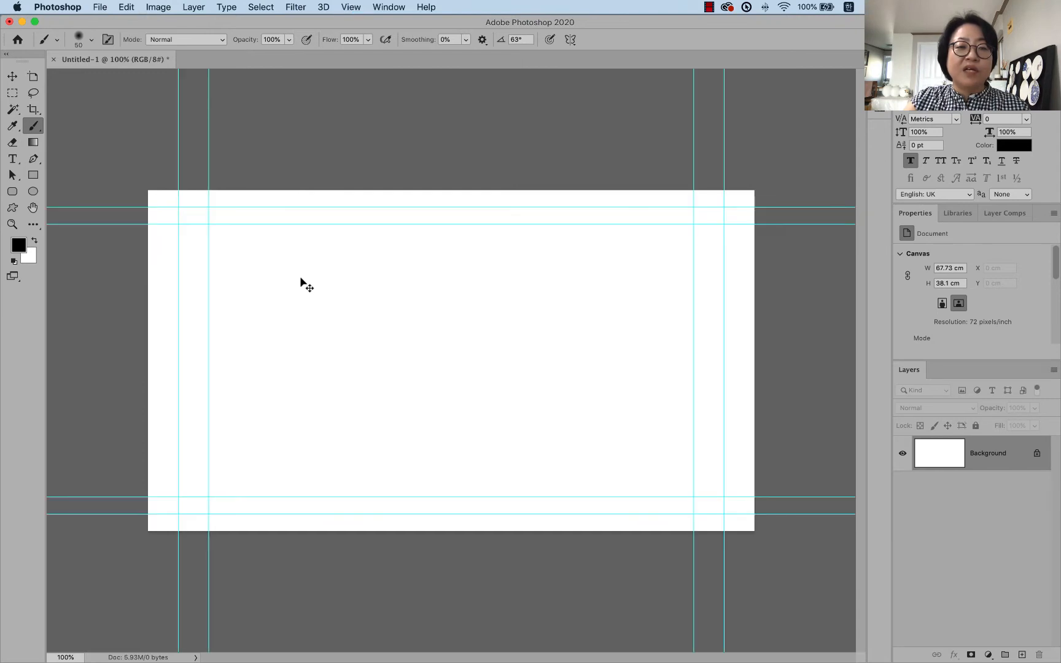
{"action": "key", "text": "super+semicolon"}
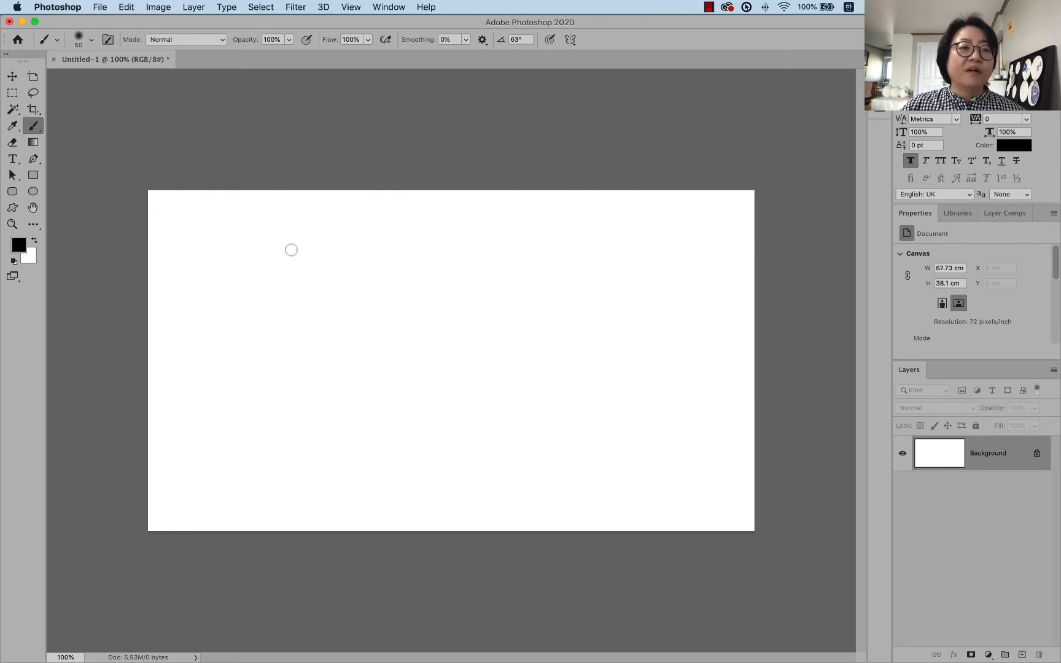
Open the images dance.jpg and cloud.jpg from the 2_imgs folder on the desktop
{"action": "left_click", "coordinate": [100, 8]}
{"action": "left_click", "coordinate": [133, 40]}
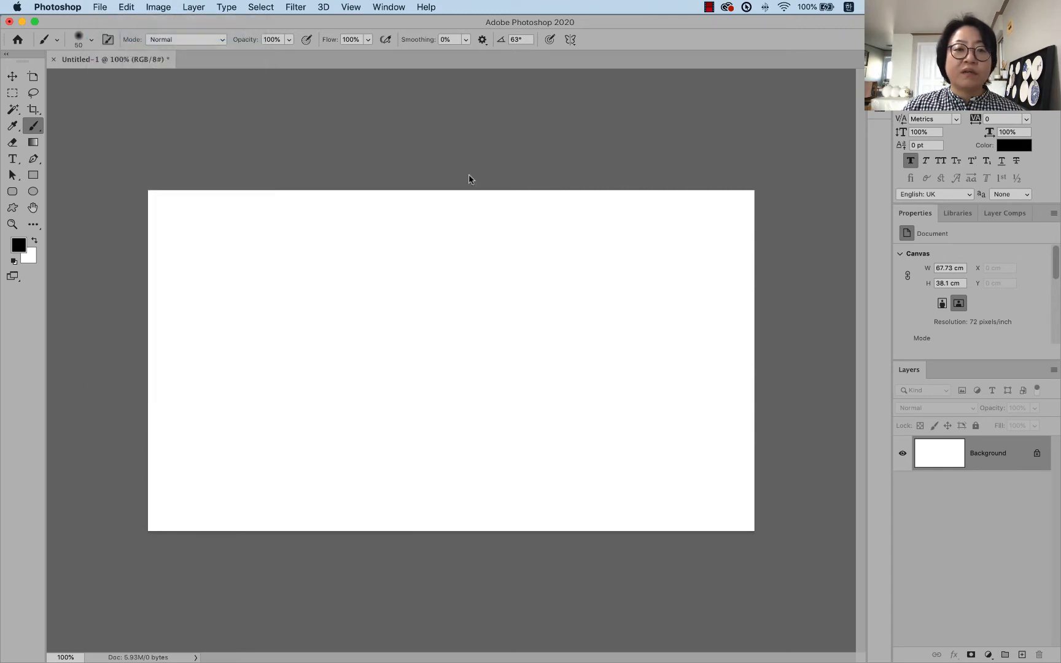
{"action": "left_click", "coordinate": [329, 156]}
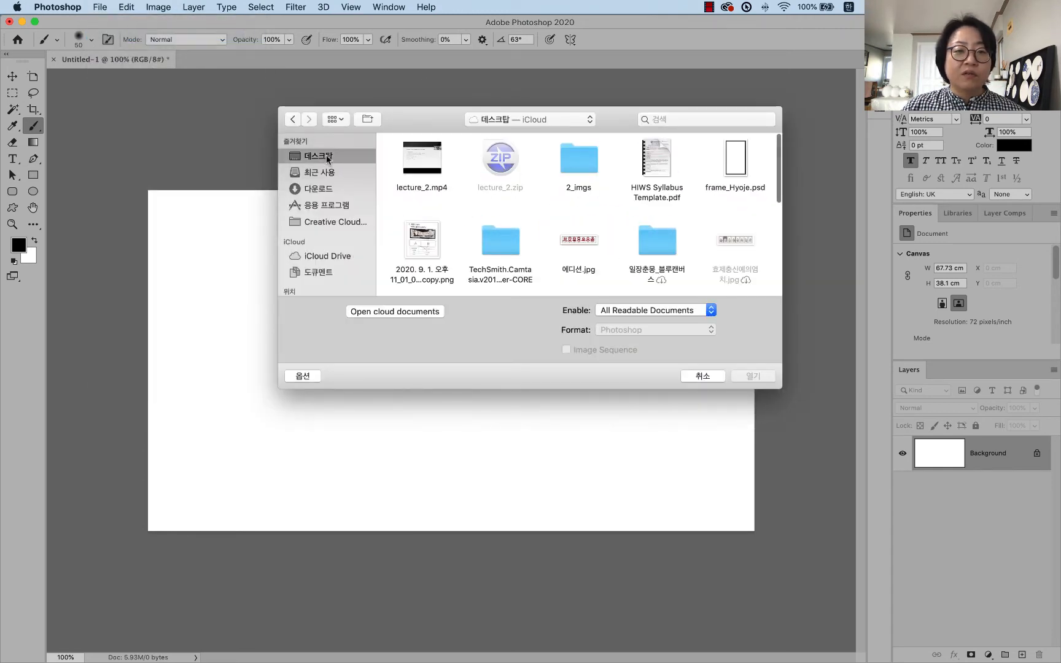
{"action": "left_click_drag", "start_coordinate": [618, 118], "coordinate": [601, 102]}
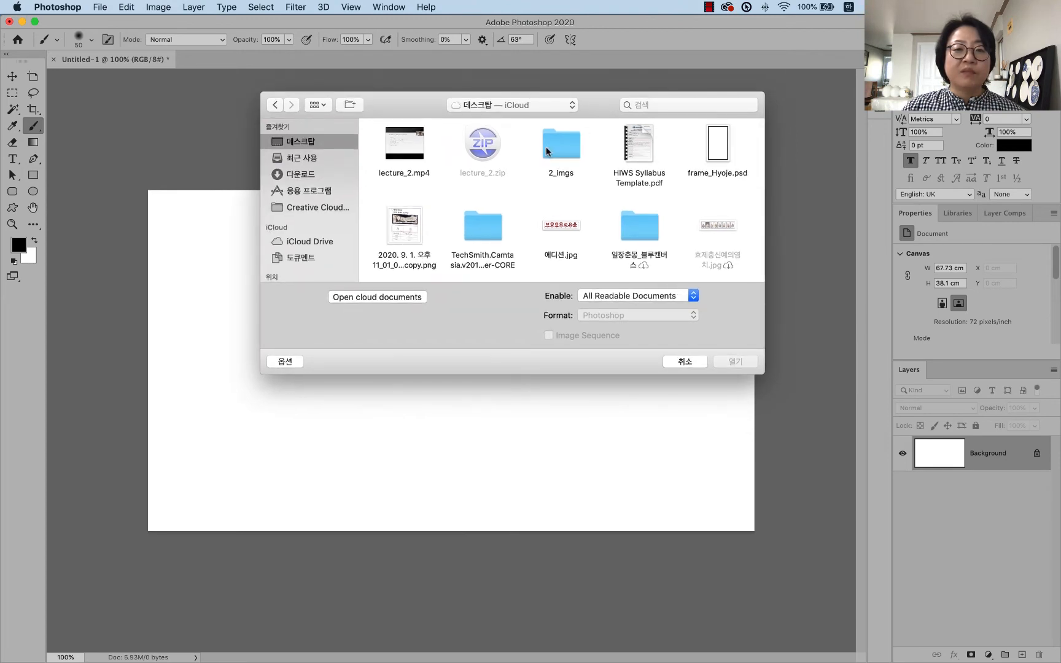
{"action": "left_click", "coordinate": [562, 150]}
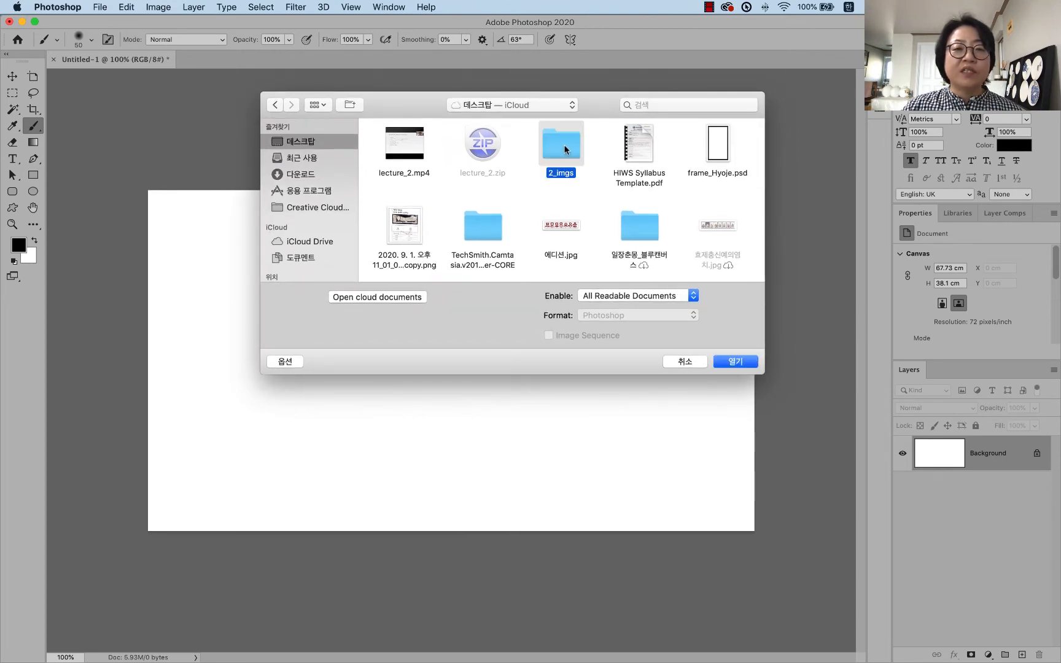
{"action": "double_click", "coordinate": [564, 148]}
{"action": "left_click_drag", "start_coordinate": [489, 202], "coordinate": [354, 111]}
{"action": "left_click", "coordinate": [737, 364]}
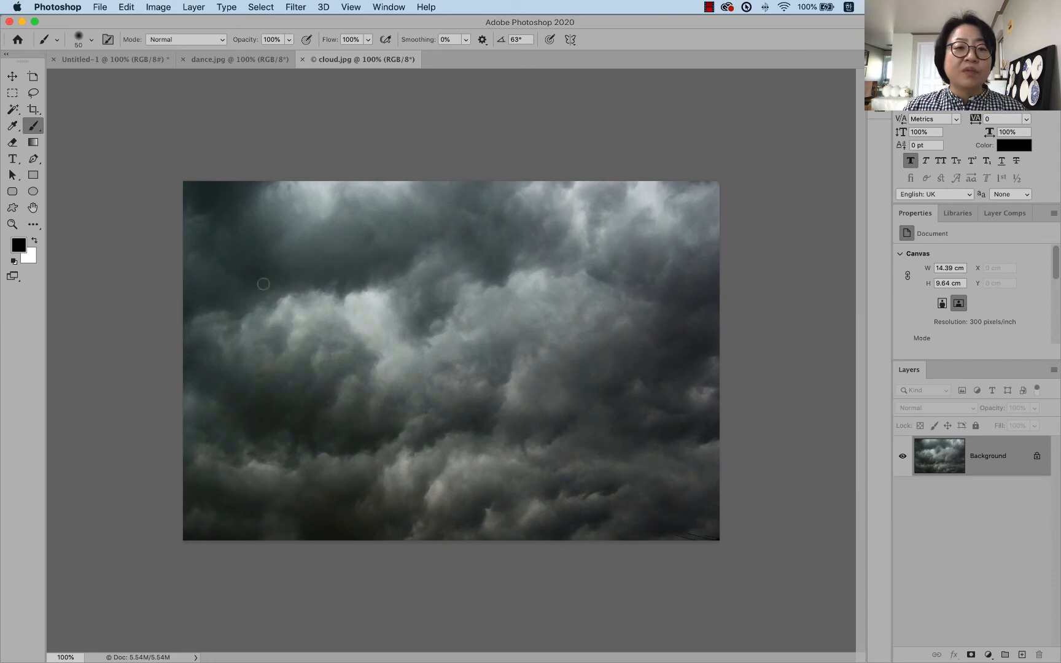
Copy the dance.jpg image into cloud.jpg as a new layer and position it at about X 5.48 cm, Y 1.02 cm
{"action": "left_click", "coordinate": [224, 59]}
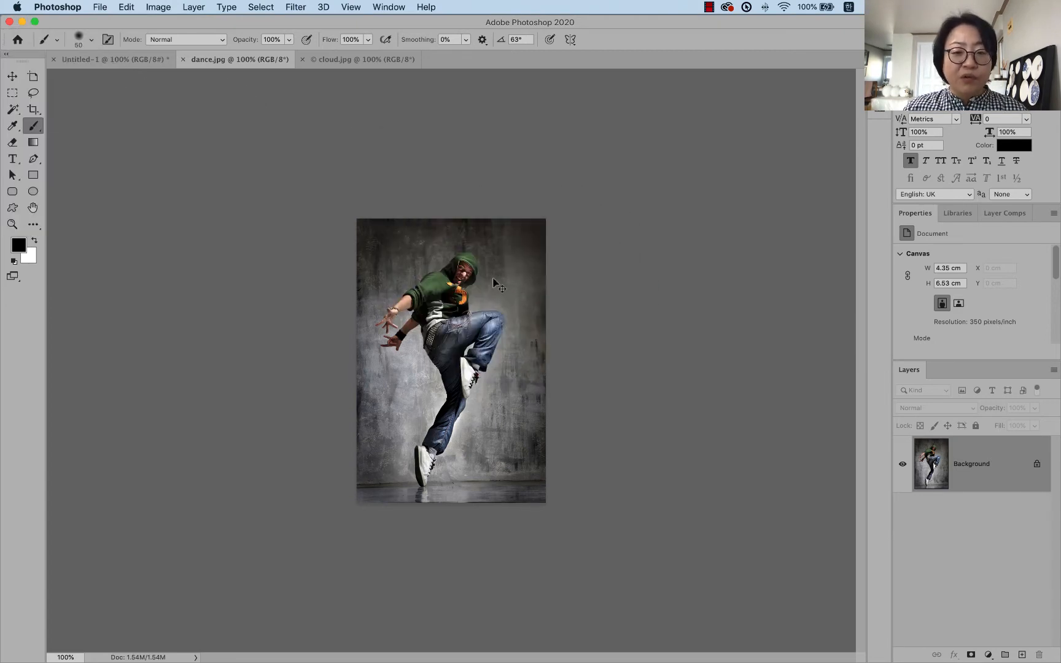
{"action": "left_click_drag", "start_coordinate": [491, 280], "coordinate": [342, 67]}
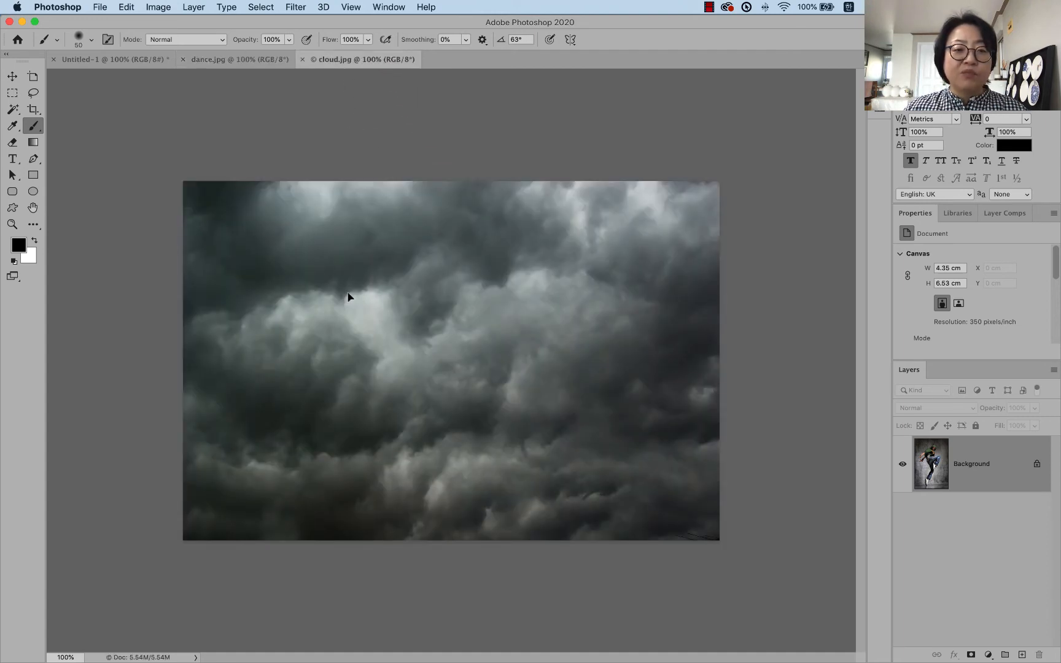
{"action": "left_click_drag", "start_coordinate": [349, 298], "coordinate": [348, 297]}
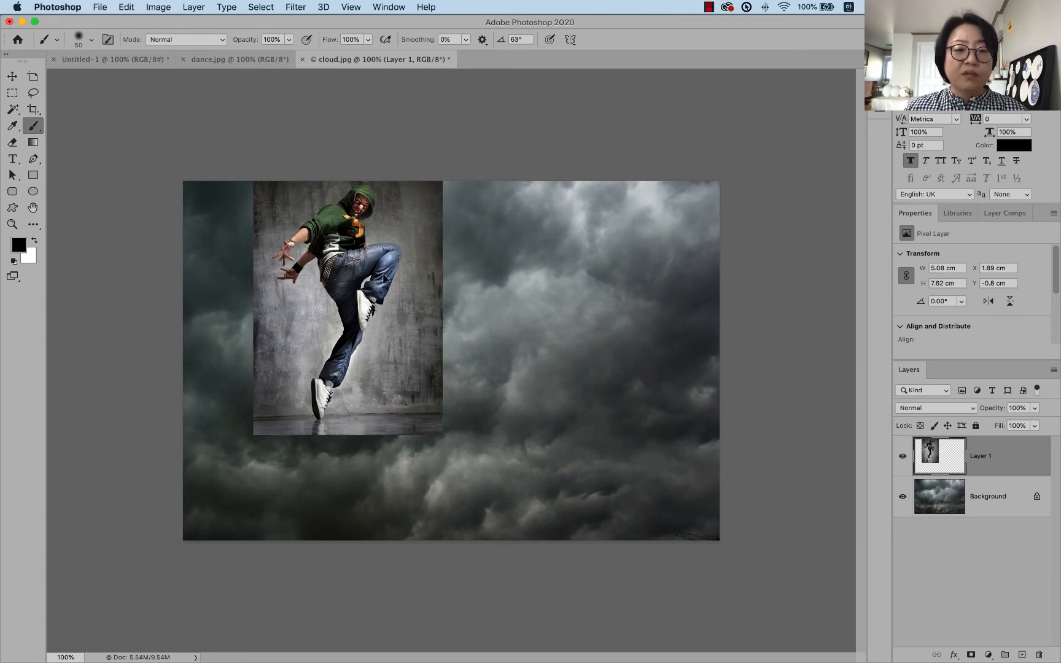
{"action": "left_click_drag", "start_coordinate": [372, 295], "coordinate": [505, 333]}
Copy the dance.jpg image into cloud.jpg a second time and delete the duplicate layer
{"action": "left_click", "coordinate": [239, 59]}
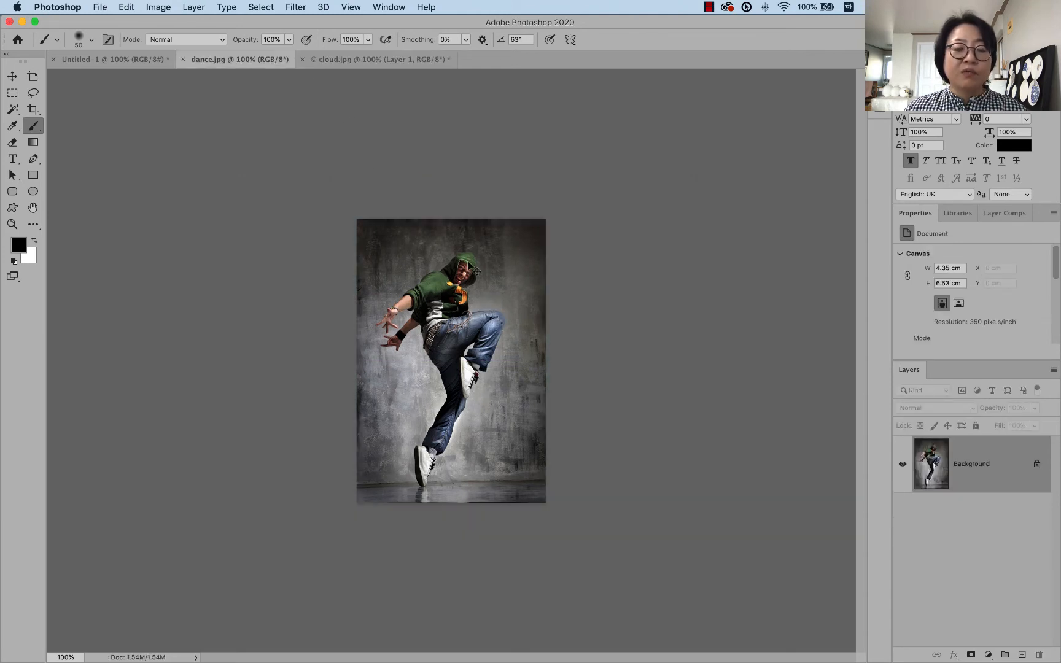
{"action": "left_click_drag", "start_coordinate": [463, 283], "coordinate": [373, 60]}
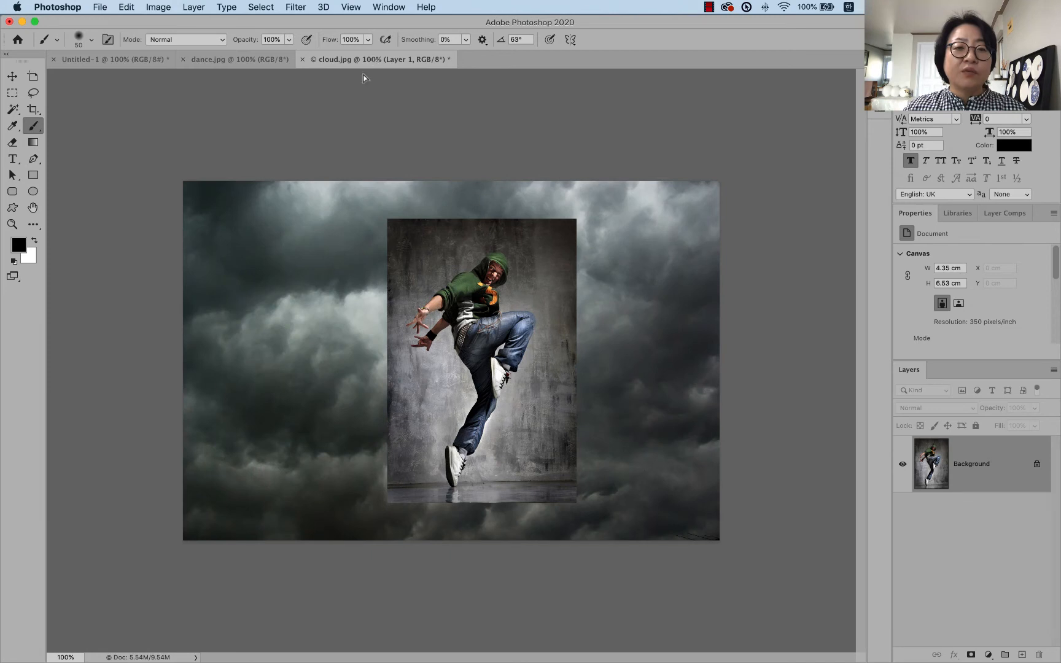
{"action": "left_click_drag", "start_coordinate": [285, 287], "coordinate": [287, 287]}
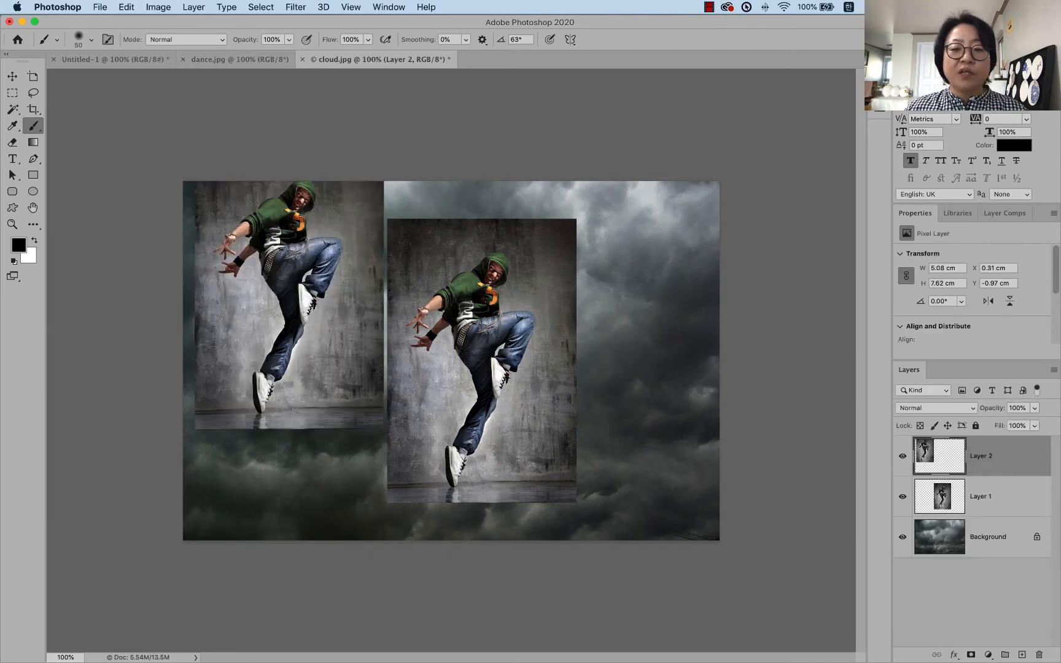
{"action": "left_click_drag", "start_coordinate": [1014, 470], "coordinate": [1040, 655]}
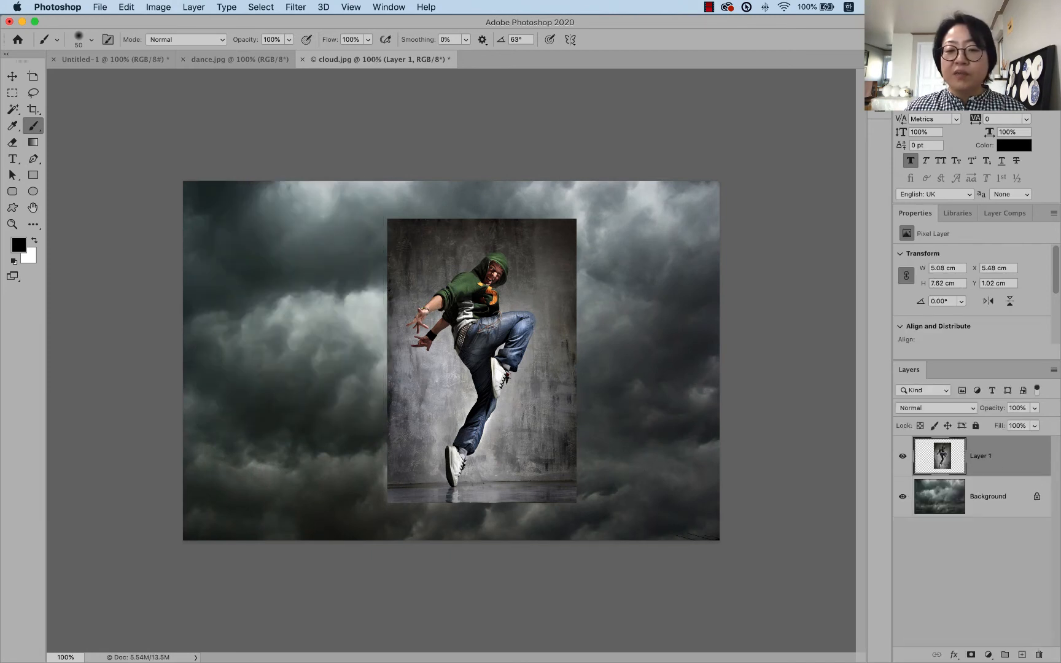
Move the dancer layer left to about X 3.77 cm, Y 1.15 cm over the clouds
{"action": "left_click_drag", "start_coordinate": [513, 337], "coordinate": [448, 343]}
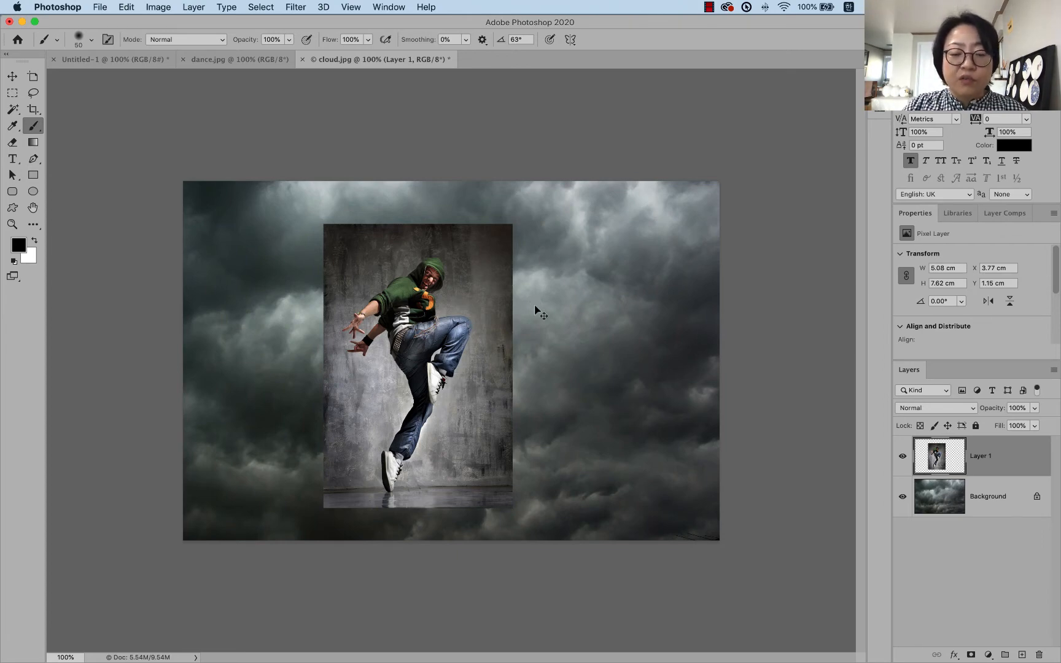
Zoom in on the dancer's raised leg to at least 1600% to examine the individual pixels
{"action": "key", "text": "super+equal"}
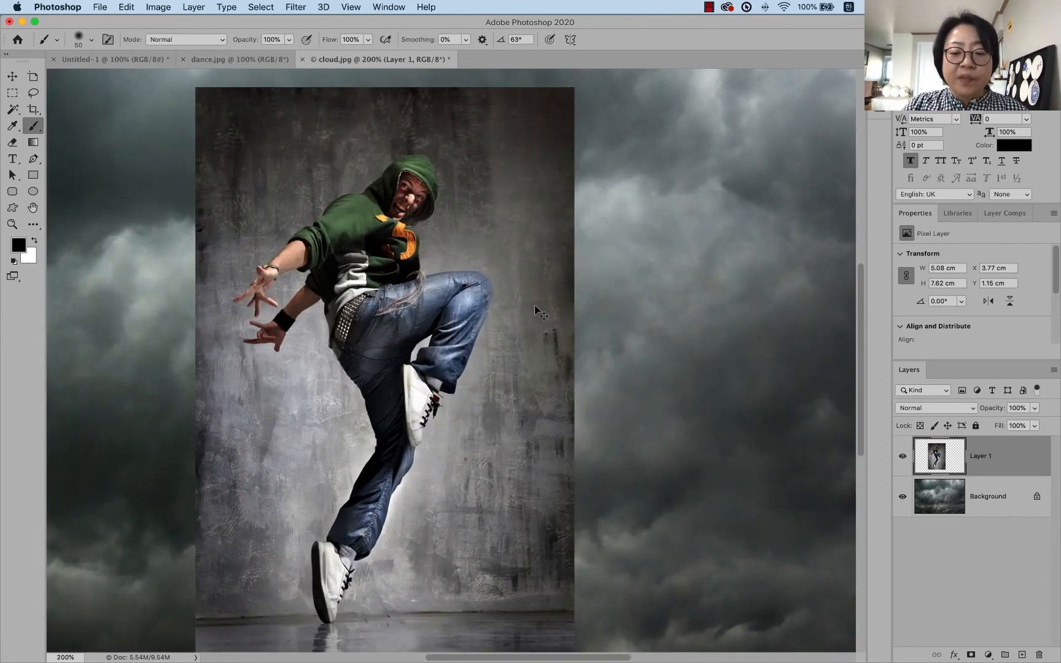
{"action": "key", "text": "super+equal"}
{"action": "key", "text": "super+equal"}
{"action": "key", "text": "super+equal"}
{"action": "key", "text": "super+equal"}
{"action": "key", "text": "super+equal"}
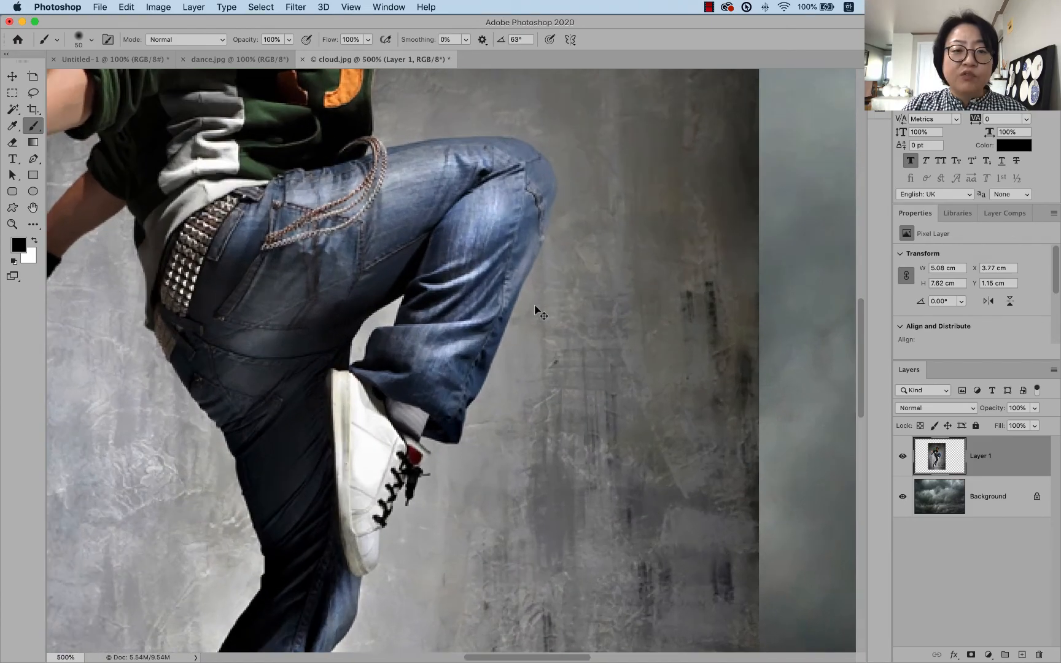
{"action": "key", "text": "super+equal"}
{"action": "key", "text": "super+equal"}
{"action": "key", "text": "super+equal"}
{"action": "key", "text": "super+equal"}
{"action": "key", "text": "super+equal"}
Zoom out to 25% to view the whole cloud and dancer composition
{"action": "key", "text": "super+minus"}
{"action": "key", "text": "super+minus"}
{"action": "key", "text": "super+minus"}
{"action": "key", "text": "super+minus"}
{"action": "key", "text": "super+minus"}
{"action": "key", "text": "super+minus"}
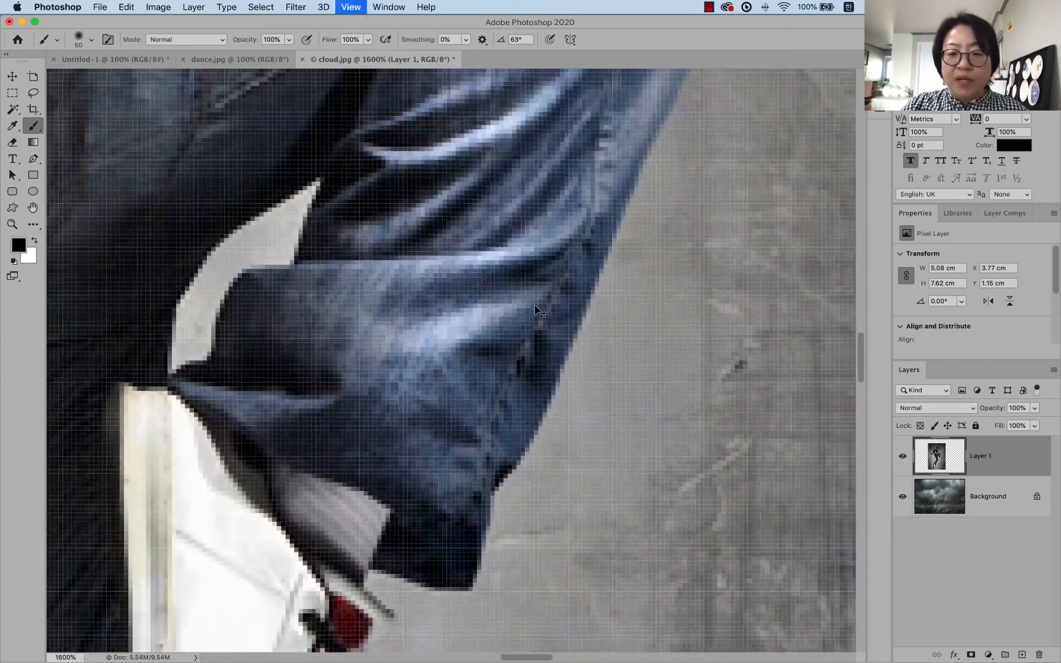
{"action": "key", "text": "super+minus"}
{"action": "key", "text": "super+minus"}
{"action": "key", "text": "super+minus"}
{"action": "key", "text": "super+minus"}
{"action": "key", "text": "super+minus"}
{"action": "key", "text": "super+minus"}
{"action": "key", "text": "super+minus"}
{"action": "key", "text": "super+minus"}
{"action": "key", "text": "super+minus"}
{"action": "key", "text": "super+minus"}
{"action": "key", "text": "super+minus"}
{"action": "key", "text": "super+minus"}
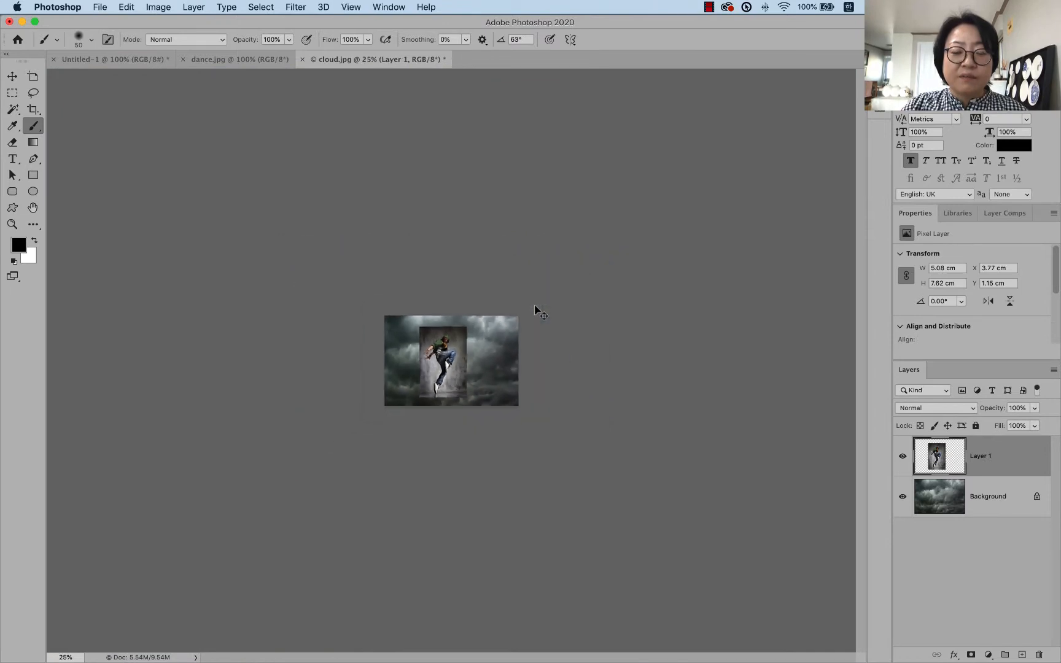
Zoom out to 6.25% and back in to 100% on the cloud and dancer composition
{"action": "key", "text": "super+minus"}
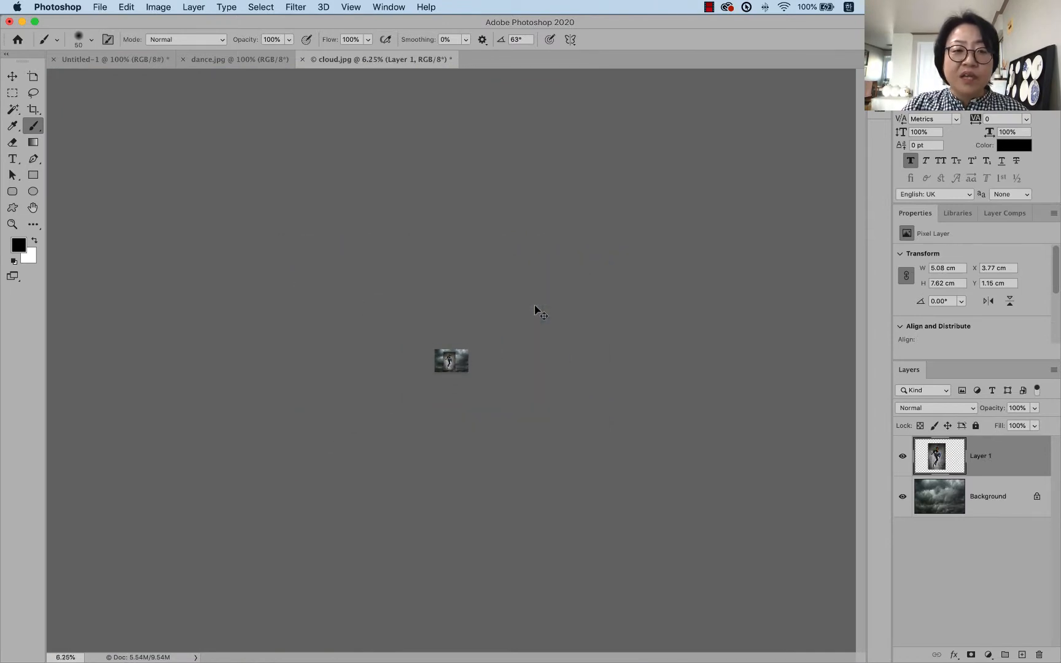
{"action": "key", "text": "super+equal"}
{"action": "key", "text": "super+equal"}
{"action": "key", "text": "super+equal"}
{"action": "key", "text": "super+equal"}
{"action": "key", "text": "super+equal"}
{"action": "key", "text": "super+equal"}
{"action": "key", "text": "super+equal"}
{"action": "key", "text": "super+equal"}
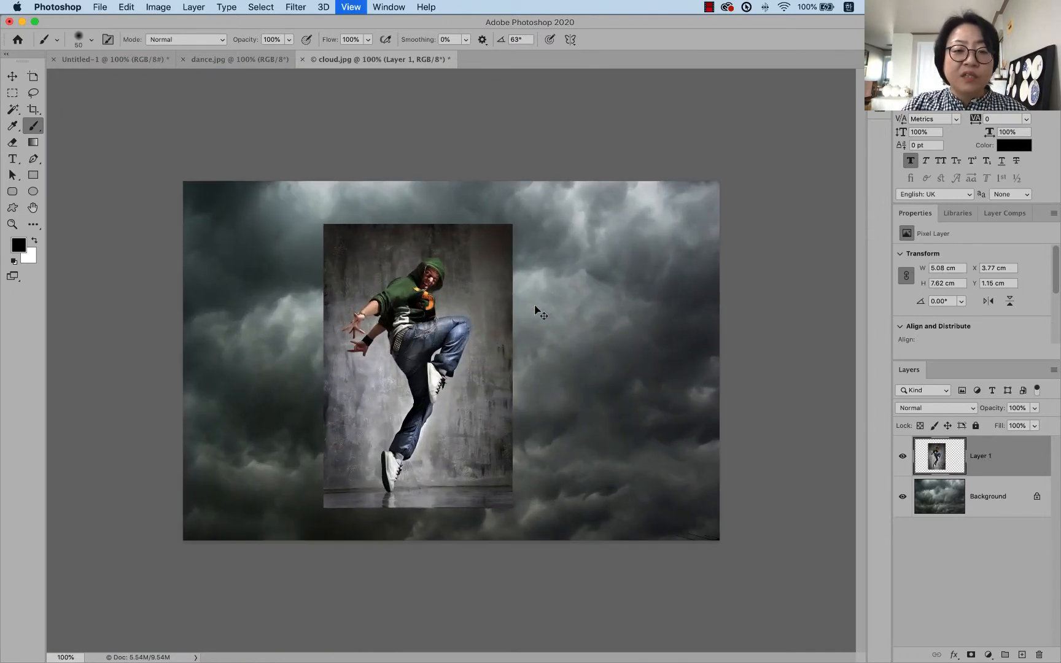
Zoom in and out repeatedly on the composition, view the dancer at 200%, and return to 100%
{"action": "key", "text": "super+equal"}
{"action": "key", "text": "super+equal"}
{"action": "key", "text": "super+equal"}
{"action": "key", "text": "super+minus"}
{"action": "key", "text": "super+minus"}
{"action": "key", "text": "super+minus"}
{"action": "key", "text": "super+minus"}
{"action": "key", "text": "super+equal"}
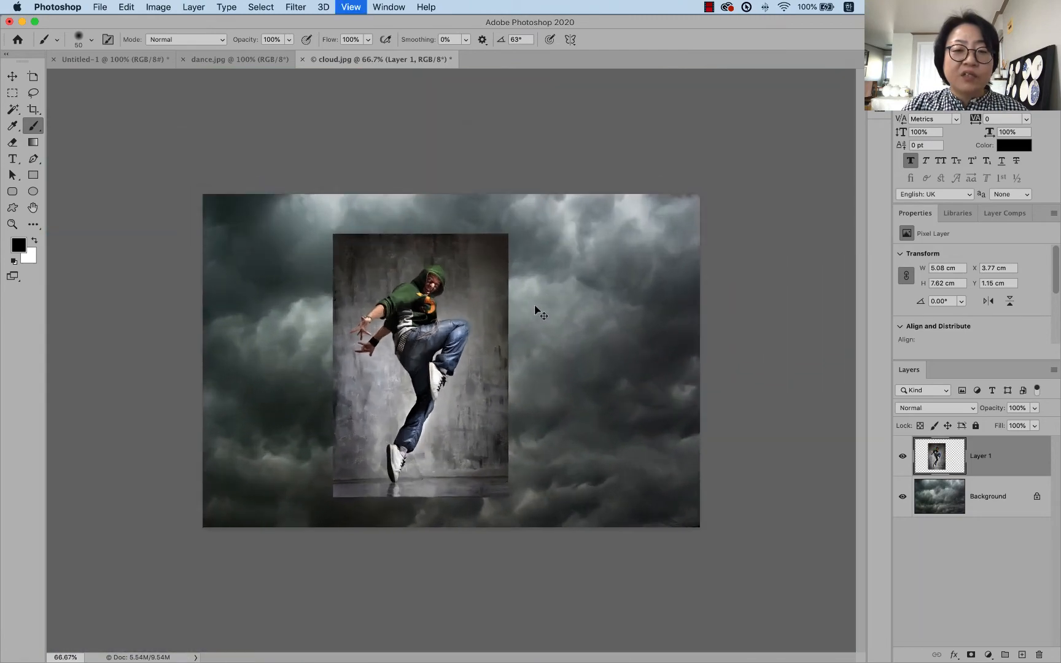
{"action": "key", "text": "super+equal"}
{"action": "key", "text": "super+equal"}
{"action": "key", "text": "super+equal"}
{"action": "key", "text": "super+minus"}
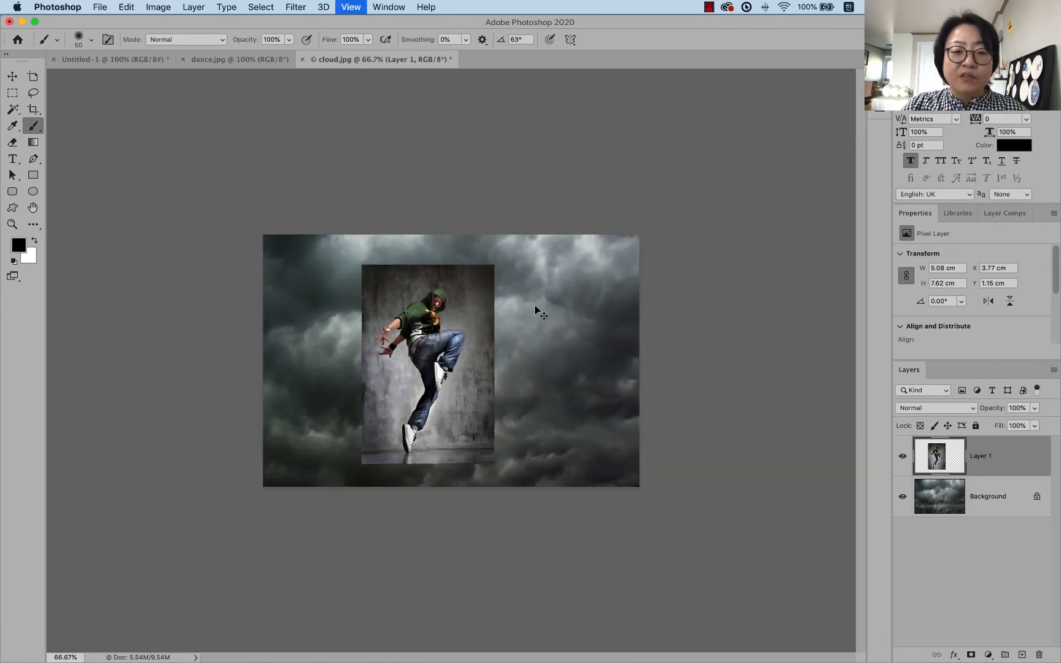
{"action": "key", "text": "super+plus"}
{"action": "key", "text": "super+minus"}
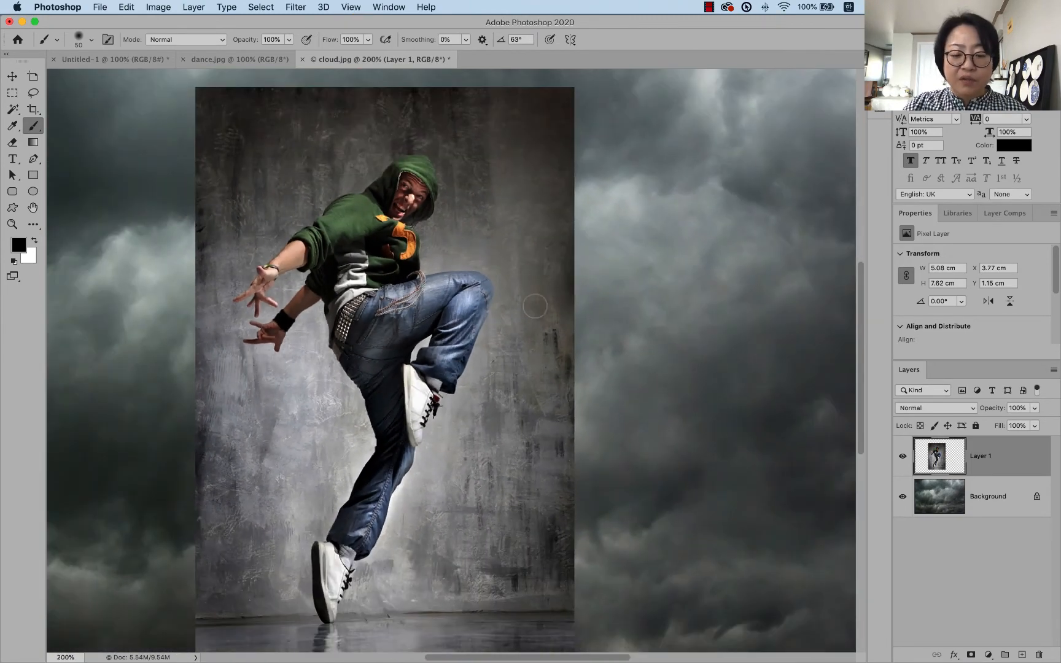
{"action": "scroll", "coordinate": [535, 306], "scroll_direction": "left", "scroll_amount": 5}
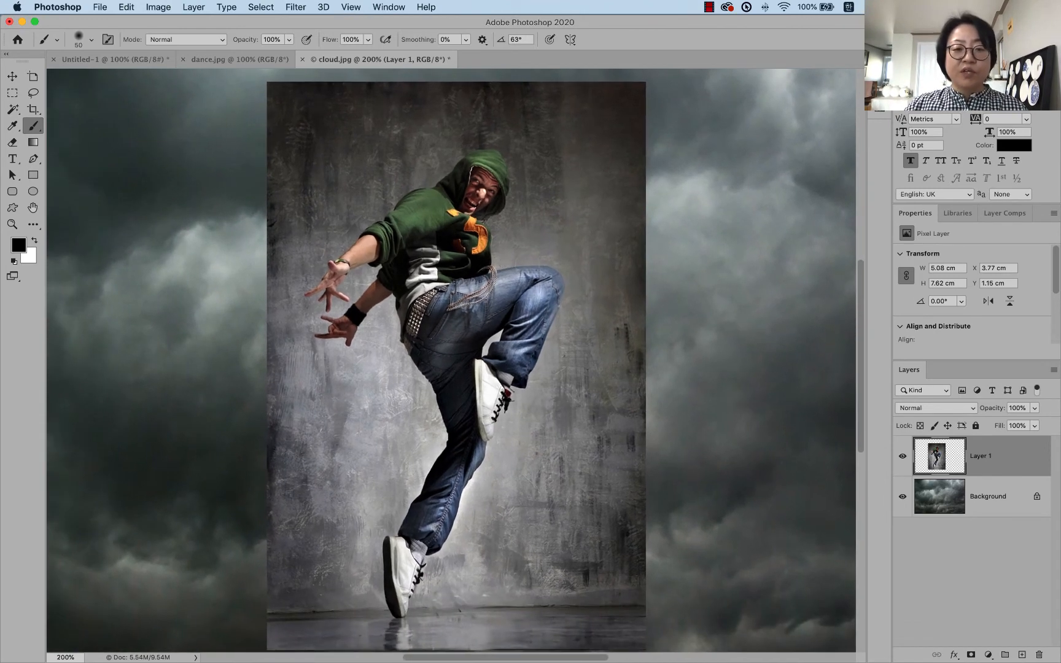
{"action": "key", "text": "super+minus"}
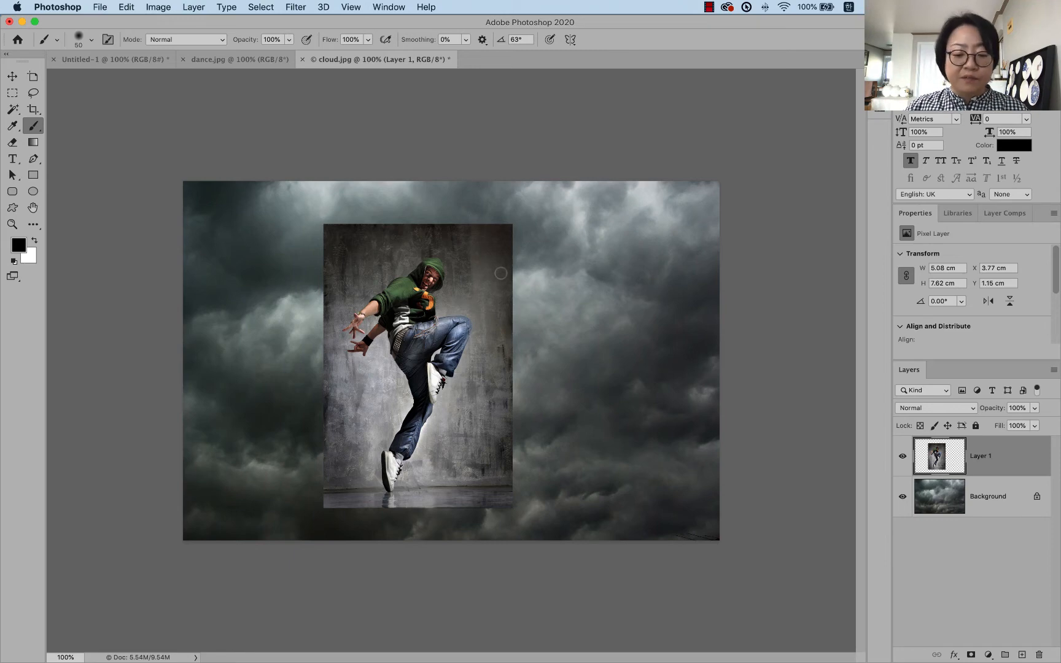
Magnify the image to about 121% with the Zoom tool and activate the Lasso tool
{"action": "left_click", "coordinate": [13, 224]}
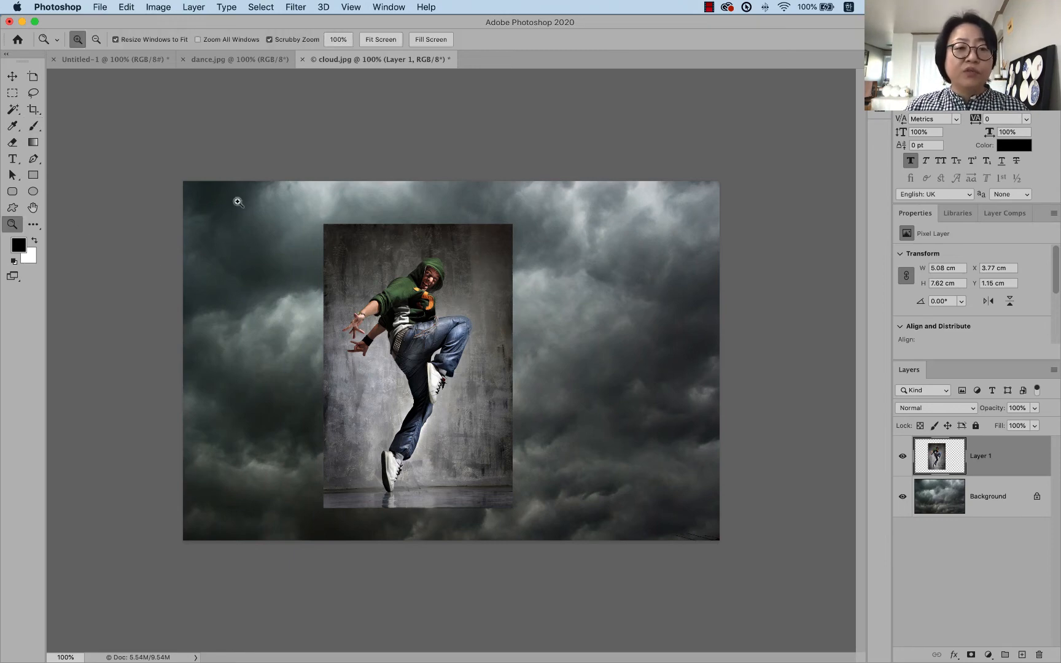
{"action": "mouse_move", "coordinate": [214, 202]}
{"action": "left_mouse_down"}
{"action": "mouse_move", "coordinate": [258, 216]}
{"action": "mouse_move", "coordinate": [226, 198]}
{"action": "left_mouse_up"}
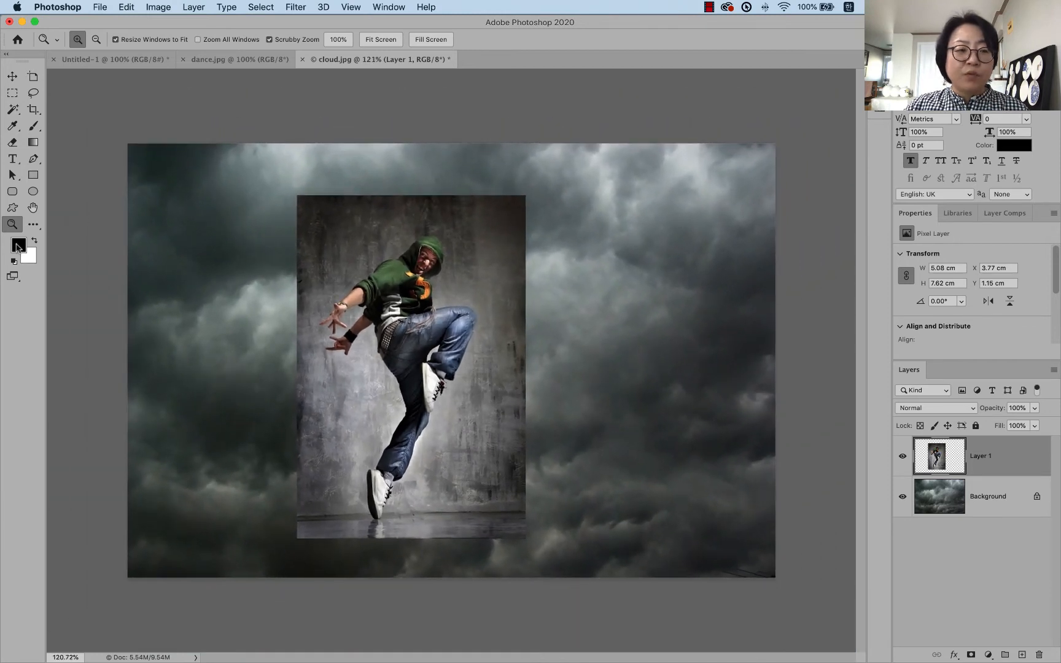
{"action": "left_click", "coordinate": [12, 77]}
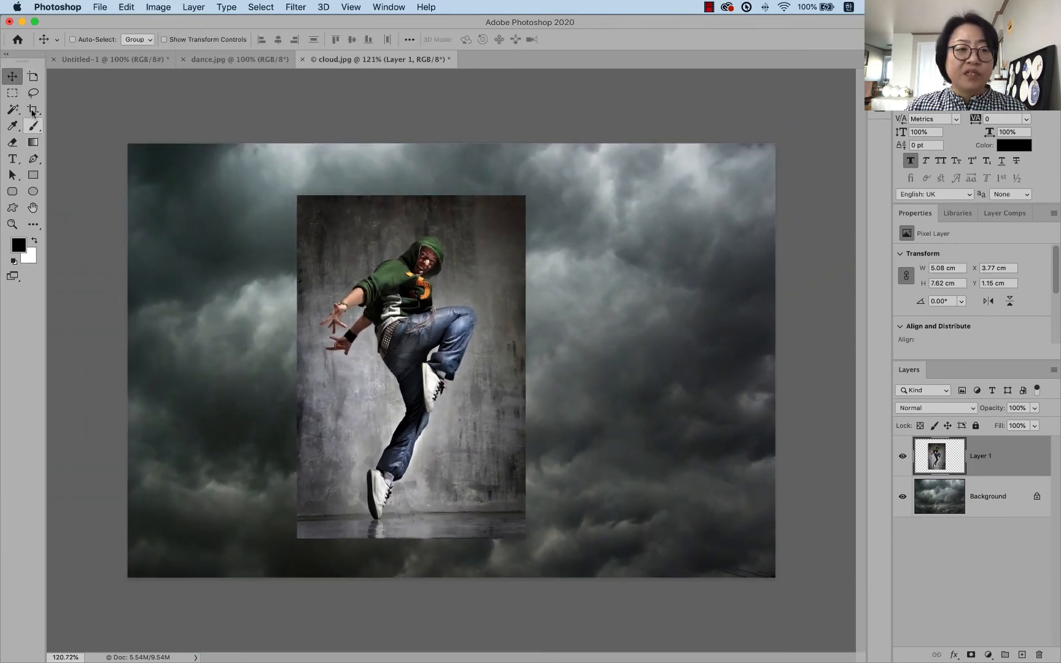
{"action": "left_click", "coordinate": [33, 93]}
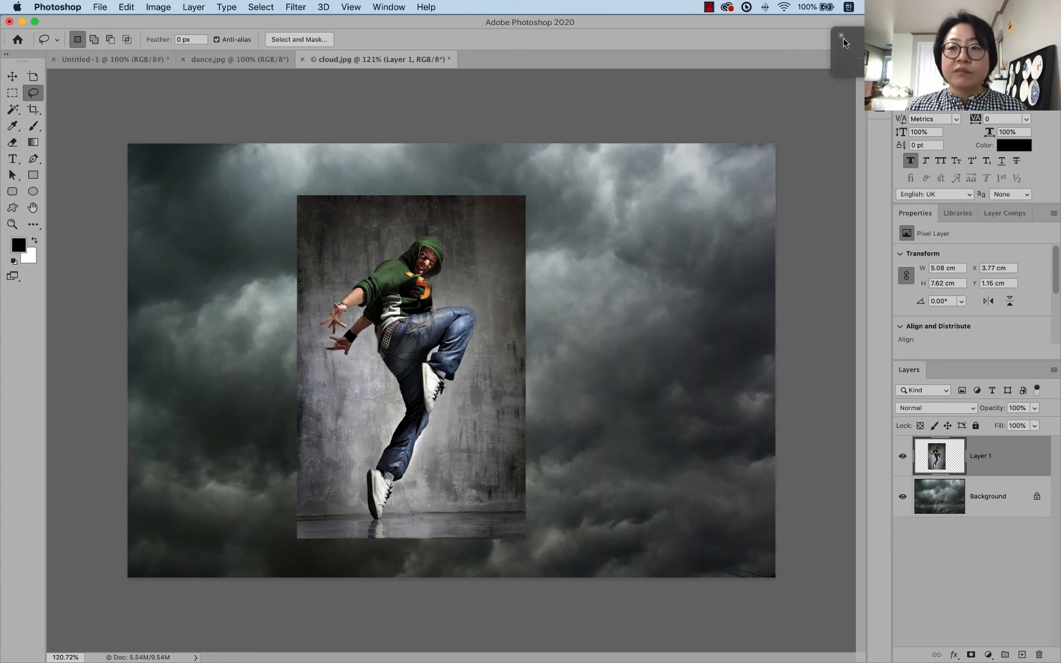
Dismiss the Siri pop-ups and deny the keychain access request
{"action": "left_click", "coordinate": [841, 36]}
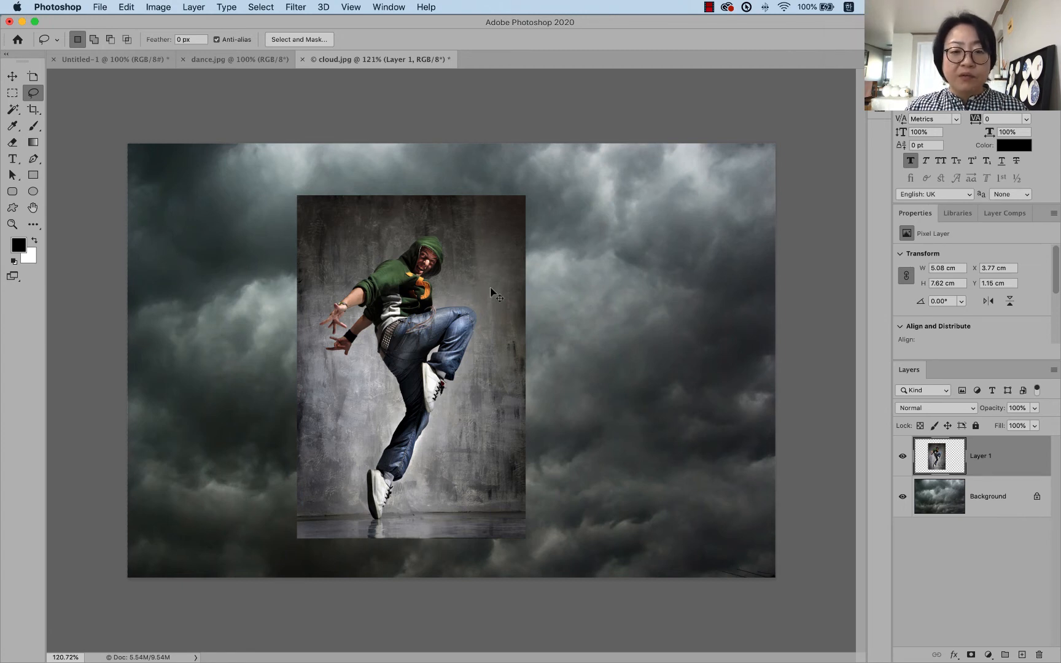
{"action": "left_click", "coordinate": [839, 38]}
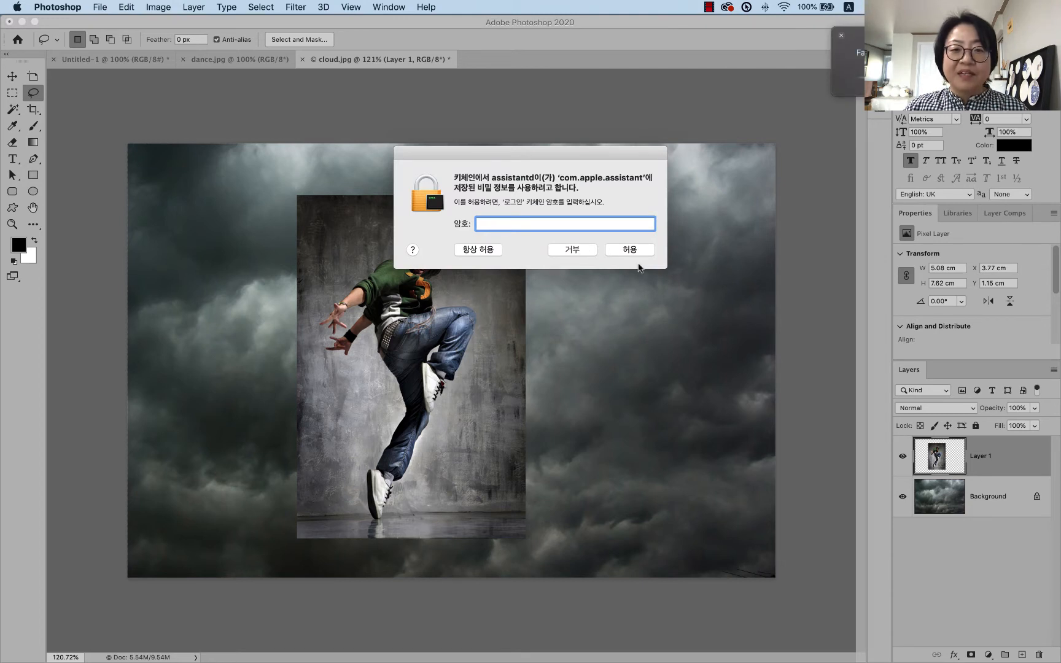
{"action": "left_click", "coordinate": [579, 249]}
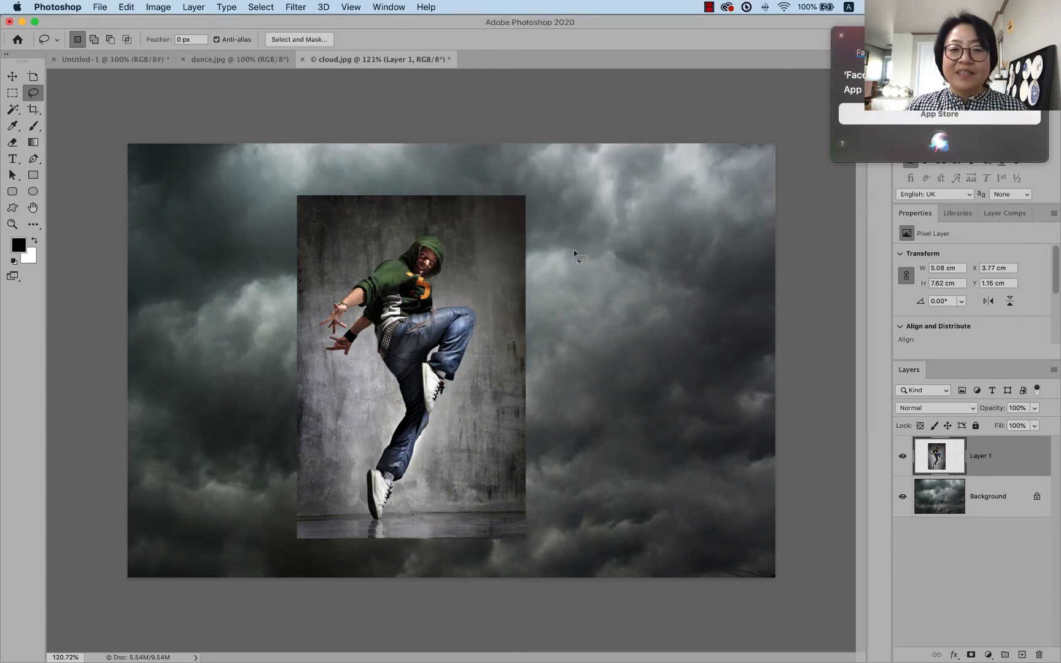
{"action": "left_click", "coordinate": [842, 38]}
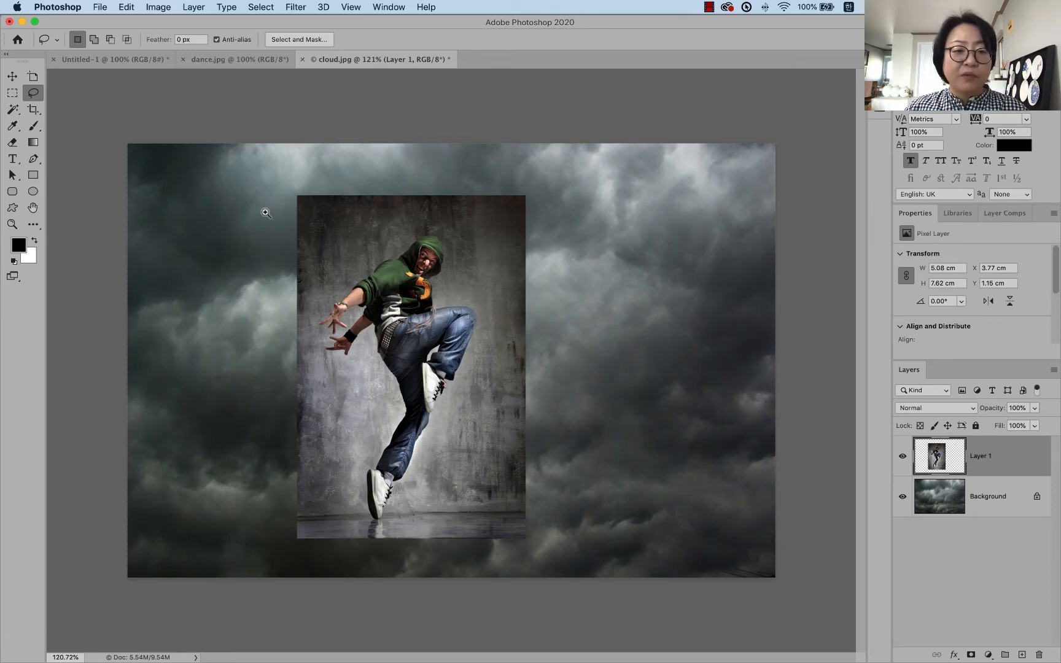
Alternate the active layer between Background and Layer 1 several times, ending on Layer 1
{"action": "left_click_drag", "start_coordinate": [262, 203], "coordinate": [280, 227]}
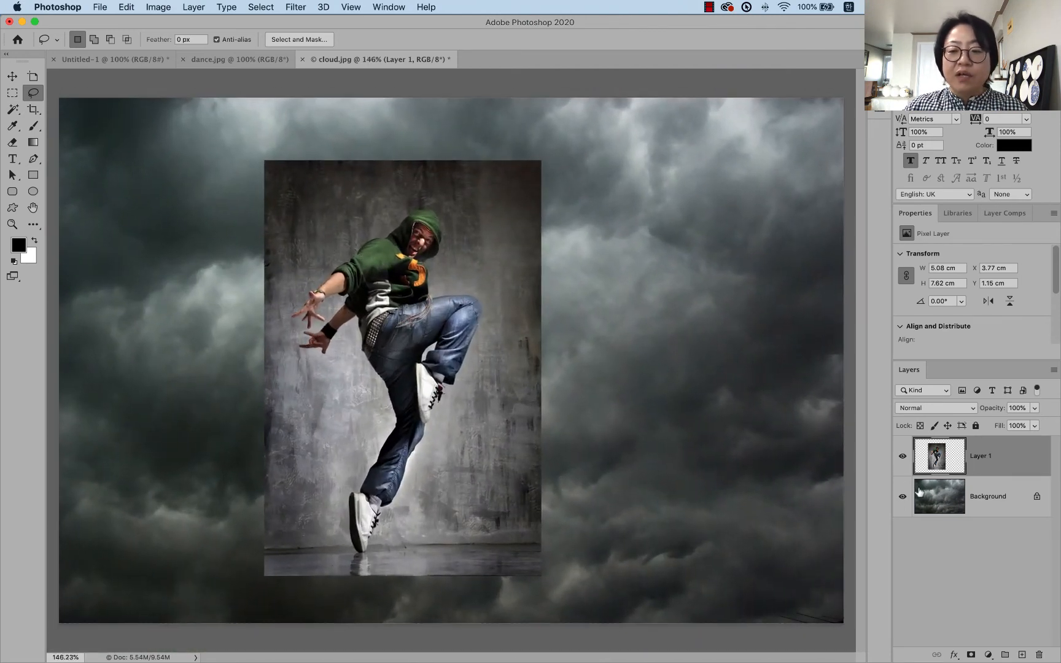
{"action": "left_click", "coordinate": [977, 503]}
{"action": "left_click", "coordinate": [999, 470]}
{"action": "left_click", "coordinate": [991, 498]}
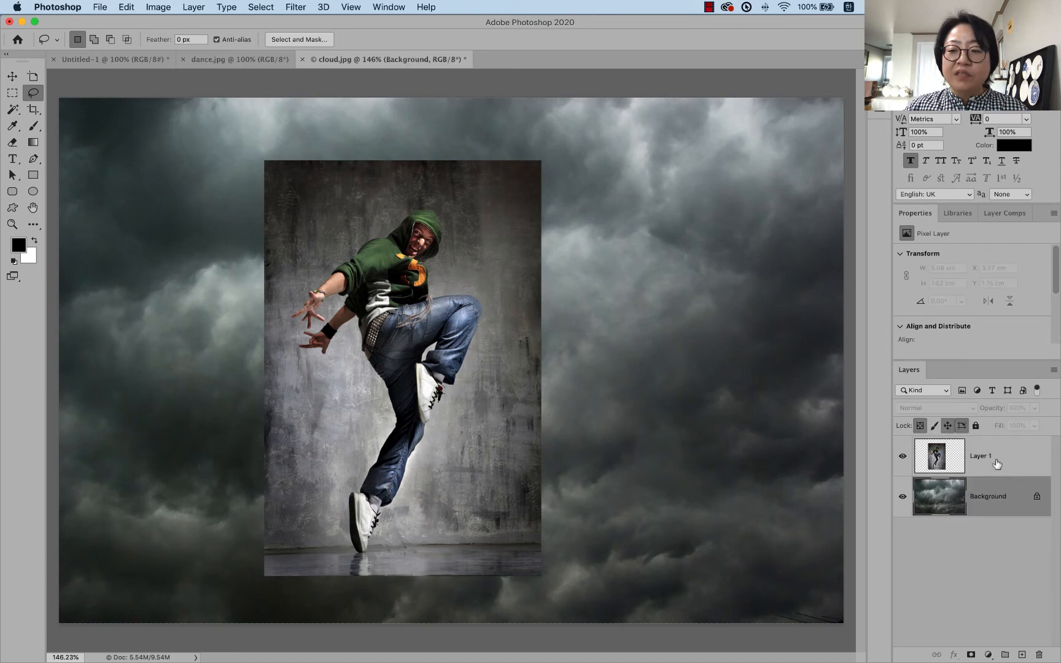
{"action": "left_click", "coordinate": [997, 464]}
{"action": "left_click", "coordinate": [995, 495]}
{"action": "left_click", "coordinate": [997, 465]}
{"action": "left_click", "coordinate": [995, 495]}
{"action": "left_click", "coordinate": [996, 467]}
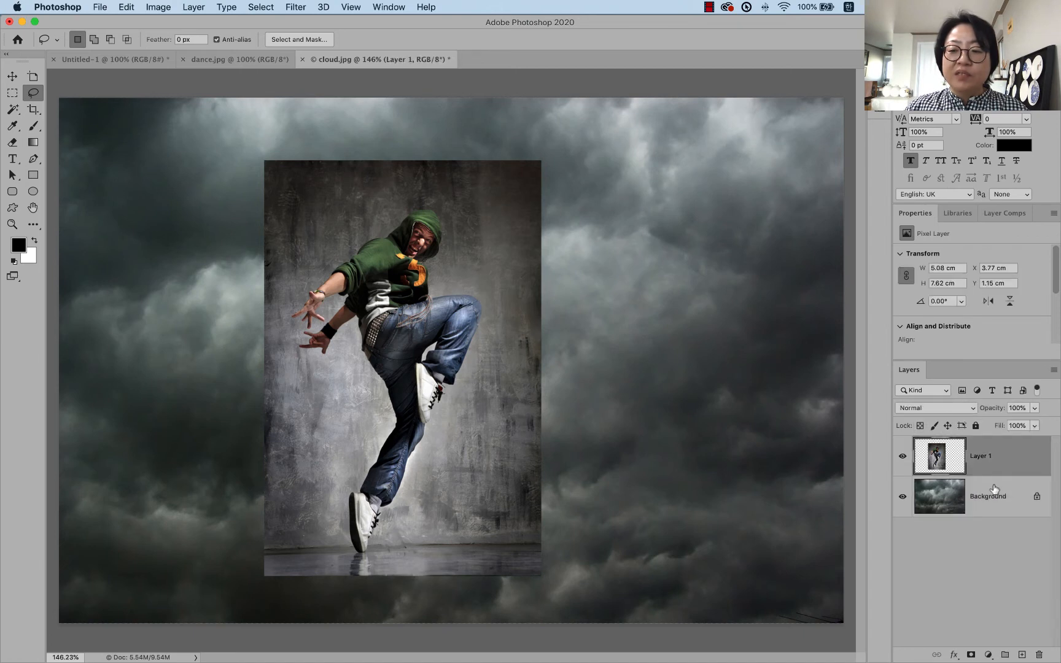
{"action": "left_click", "coordinate": [994, 494]}
{"action": "left_click", "coordinate": [994, 462]}
{"action": "left_click", "coordinate": [997, 494]}
{"action": "left_click", "coordinate": [998, 465]}
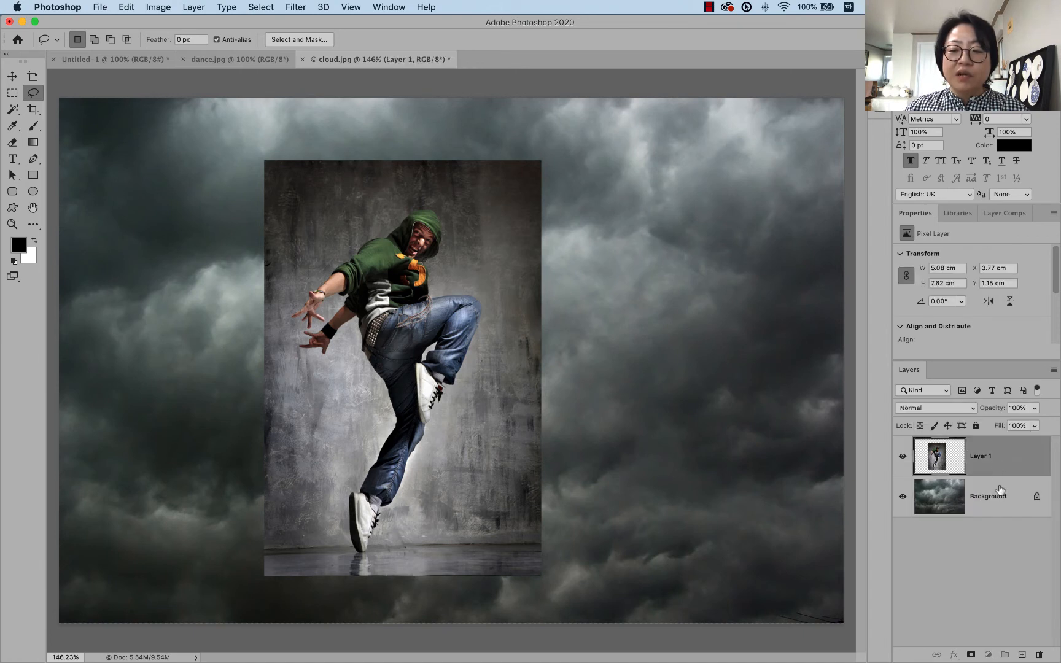
{"action": "left_click", "coordinate": [1000, 495]}
{"action": "left_click", "coordinate": [999, 465]}
{"action": "left_click", "coordinate": [1000, 495]}
{"action": "left_click", "coordinate": [997, 467]}
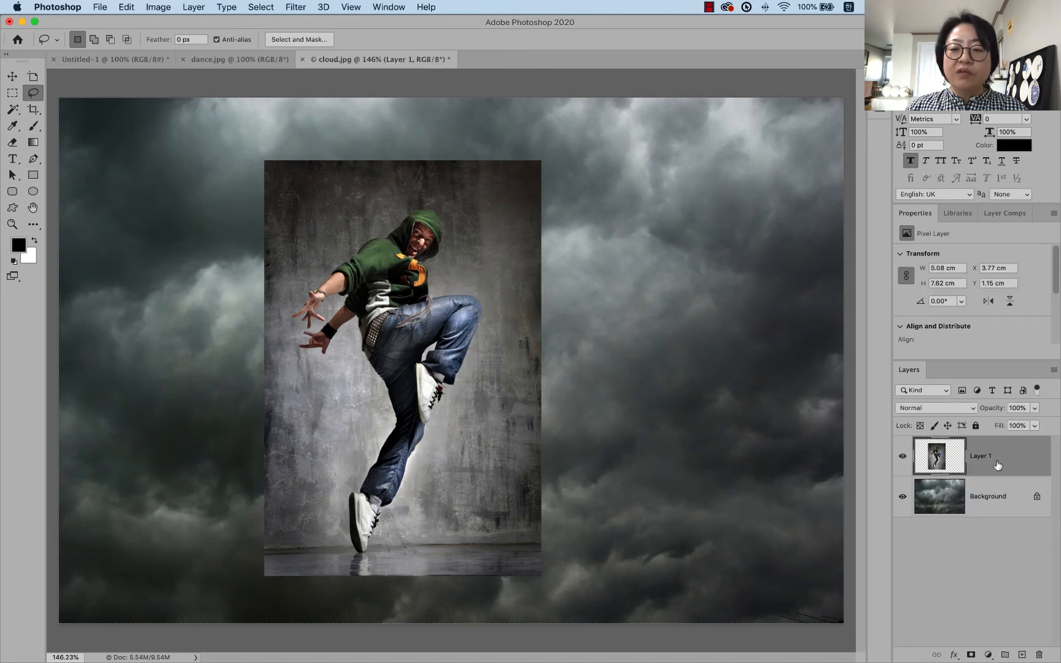
{"action": "left_click", "coordinate": [995, 497]}
{"action": "left_click", "coordinate": [996, 462]}
{"action": "left_click", "coordinate": [994, 497]}
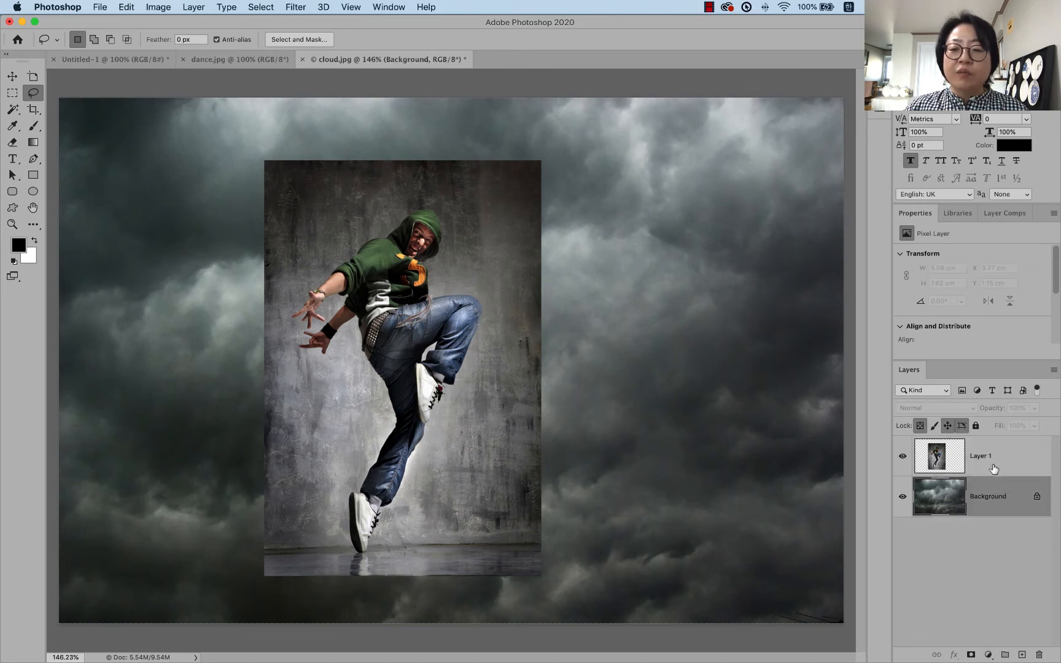
{"action": "left_click", "coordinate": [993, 468]}
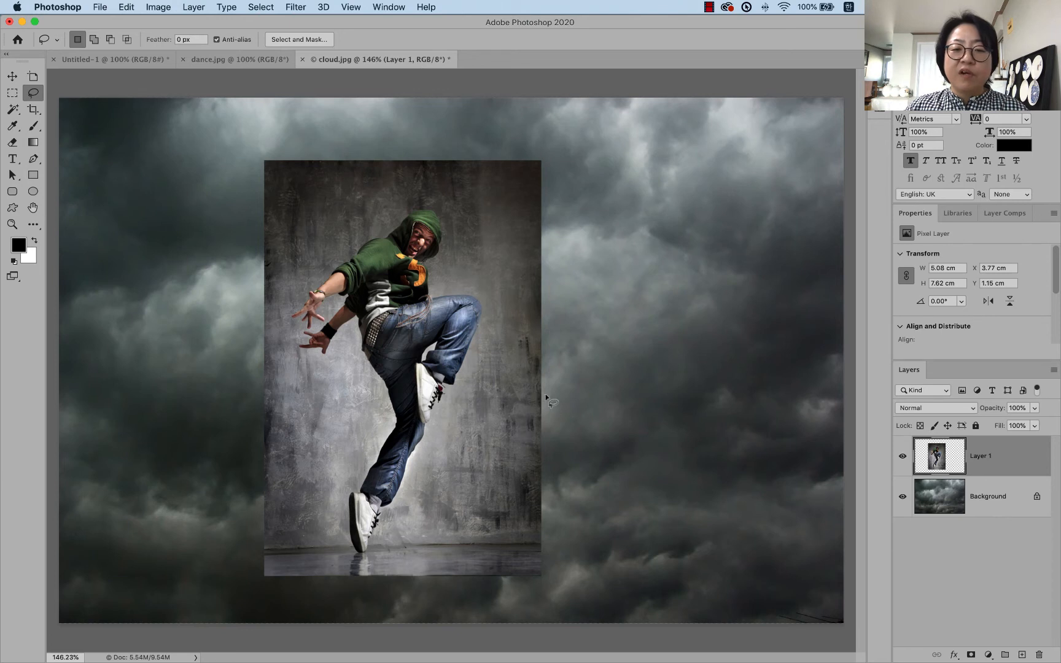
{"action": "left_click", "coordinate": [981, 506]}
{"action": "left_click", "coordinate": [979, 468]}
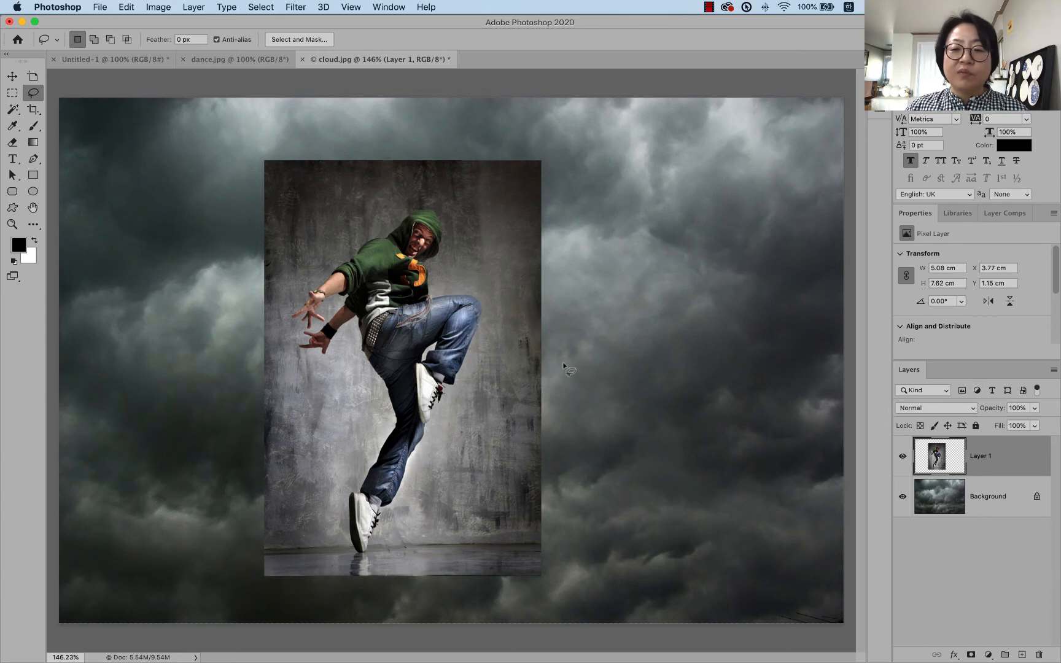
{"action": "left_click", "coordinate": [990, 495]}
{"action": "left_click", "coordinate": [987, 469]}
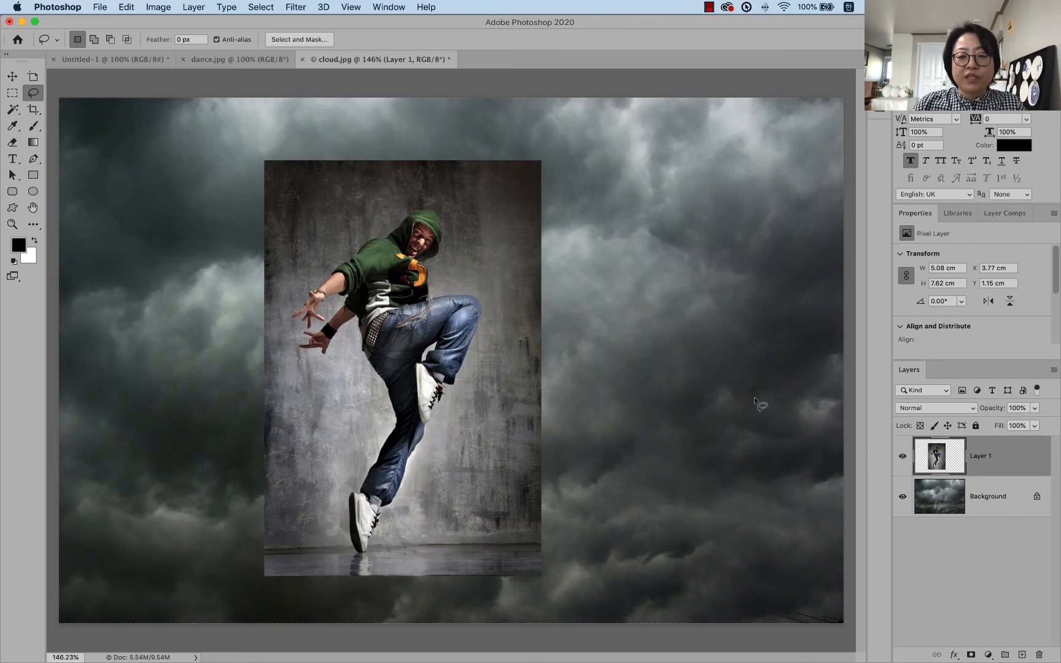
{"action": "left_click", "coordinate": [981, 501]}
{"action": "left_click", "coordinate": [978, 461]}
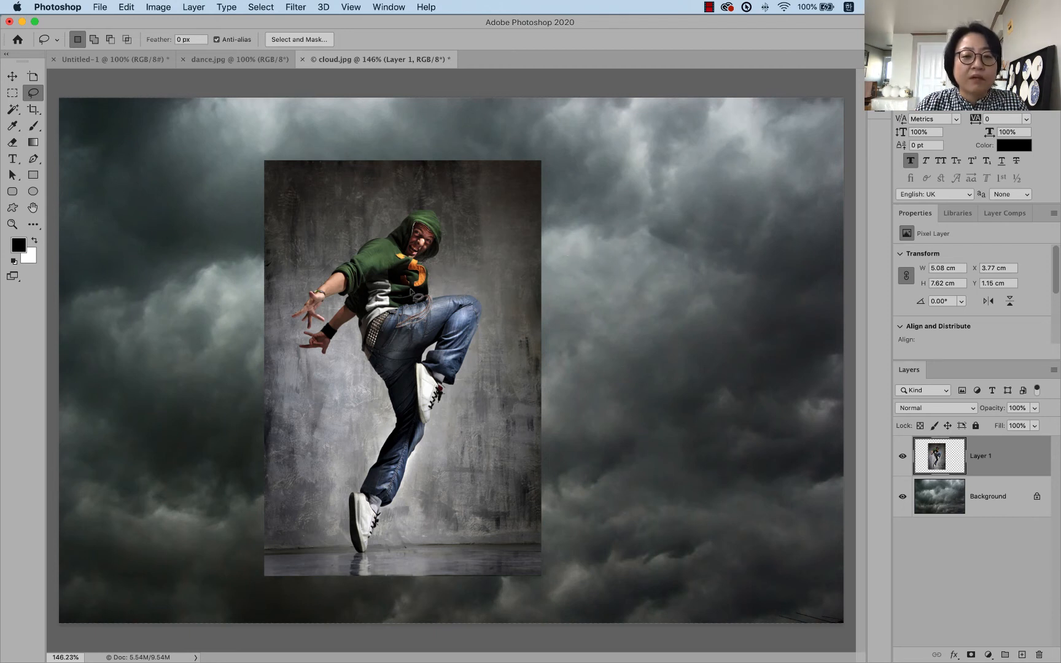
Lasso a freehand area about 1.05 by 1.21 cm over the dancer's hooded upper body and deselect it
{"action": "mouse_move", "coordinate": [398, 289]}
{"action": "left_mouse_down"}
{"action": "mouse_move", "coordinate": [443, 279]}
{"action": "mouse_move", "coordinate": [430, 267]}
{"action": "mouse_move", "coordinate": [433, 236]}
{"action": "mouse_move", "coordinate": [405, 229]}
{"action": "mouse_move", "coordinate": [397, 290]}
{"action": "mouse_move", "coordinate": [371, 282]}
{"action": "left_mouse_up"}
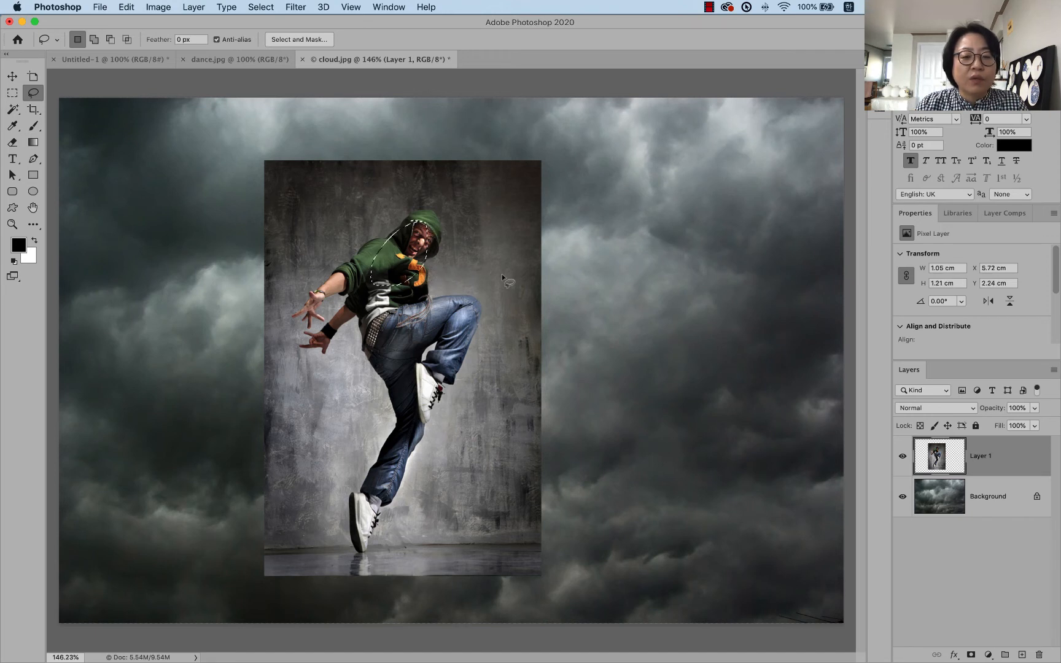
{"action": "left_click", "coordinate": [485, 223]}
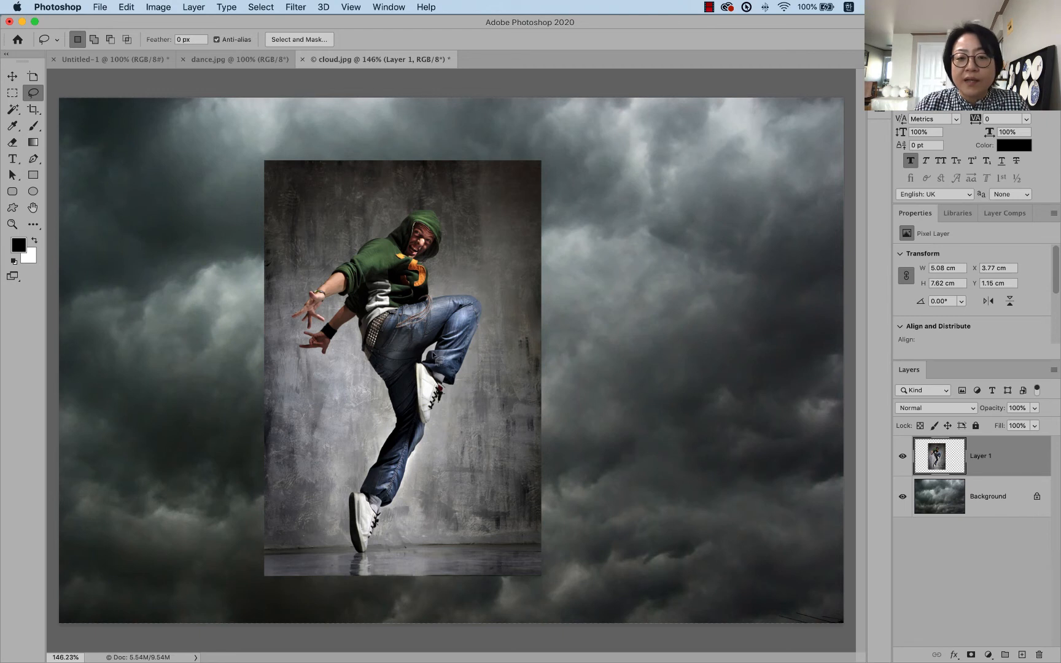
Add a white layer mask to Layer 1
{"action": "left_click", "coordinate": [971, 659]}
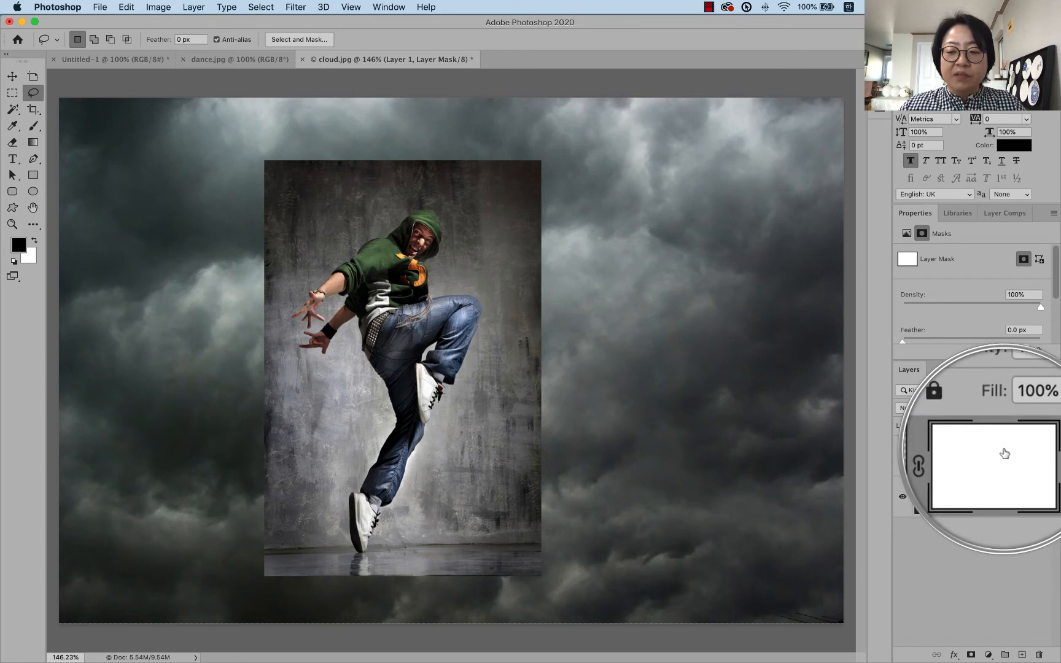
Invert Layer 1's mask repeatedly between black and white to hide and reveal the dancer, ending on white
{"action": "key", "text": "super+i"}
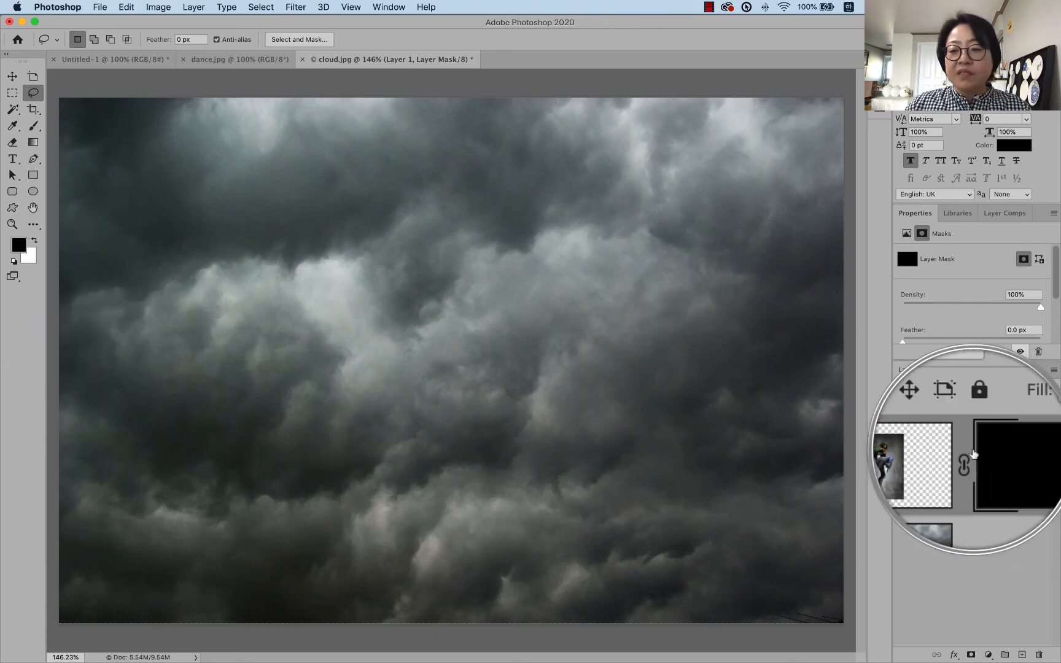
{"action": "key", "text": "super+i"}
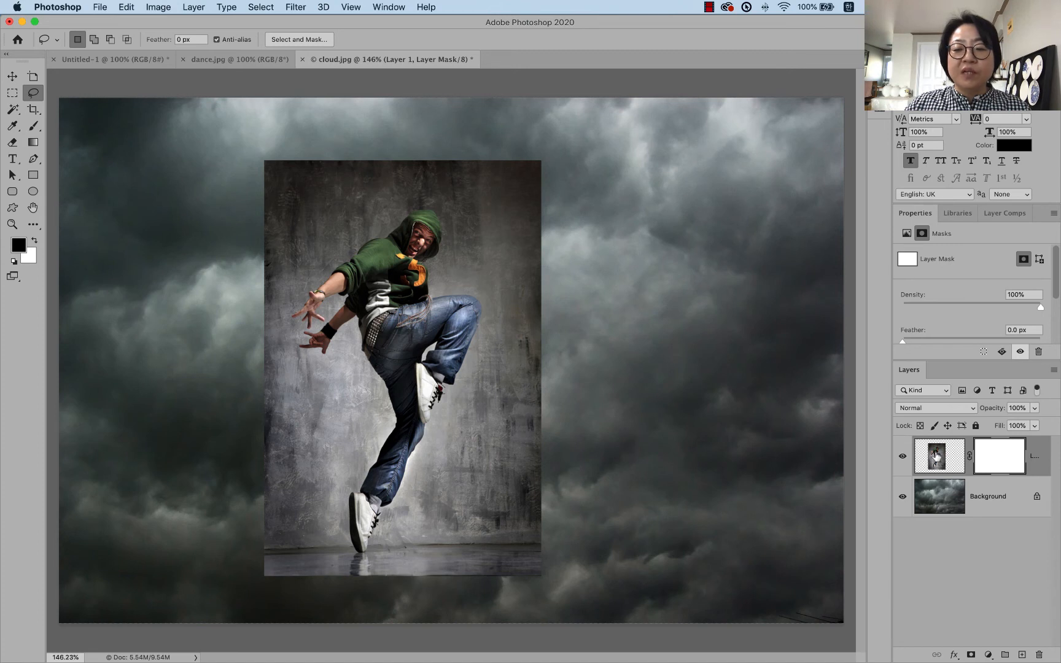
{"action": "key", "text": "super+i"}
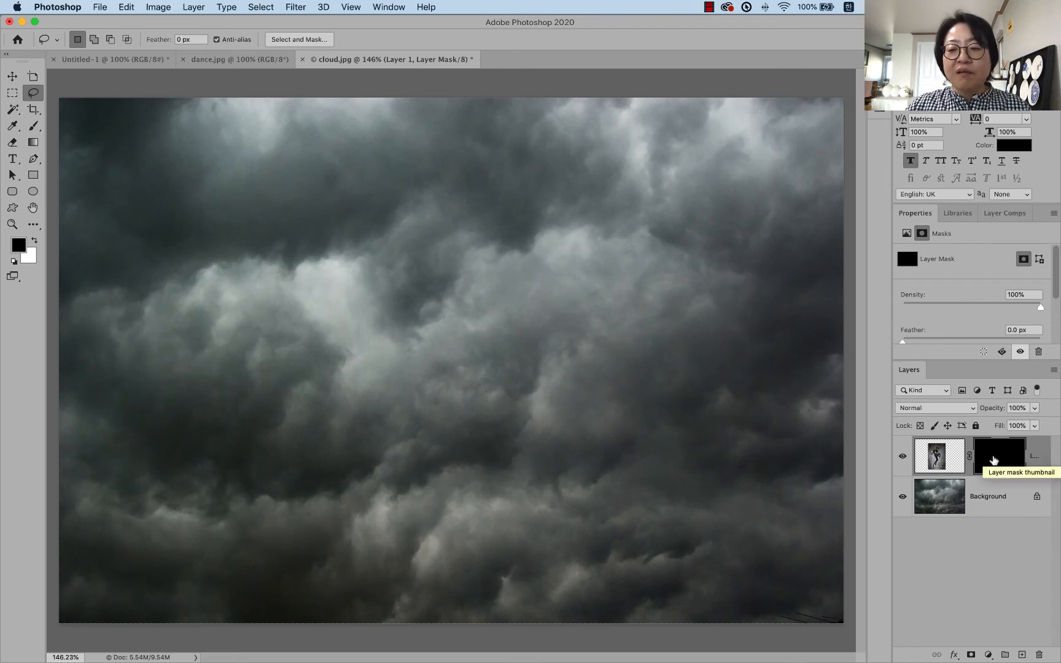
{"action": "key", "text": "super+i"}
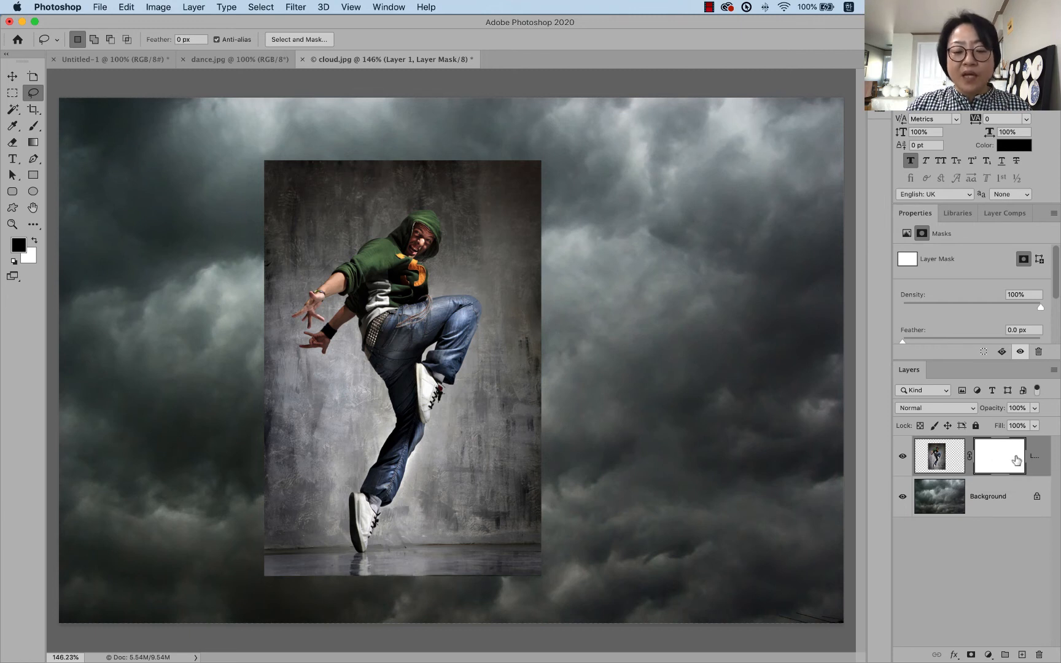
{"action": "key", "text": "super+i"}
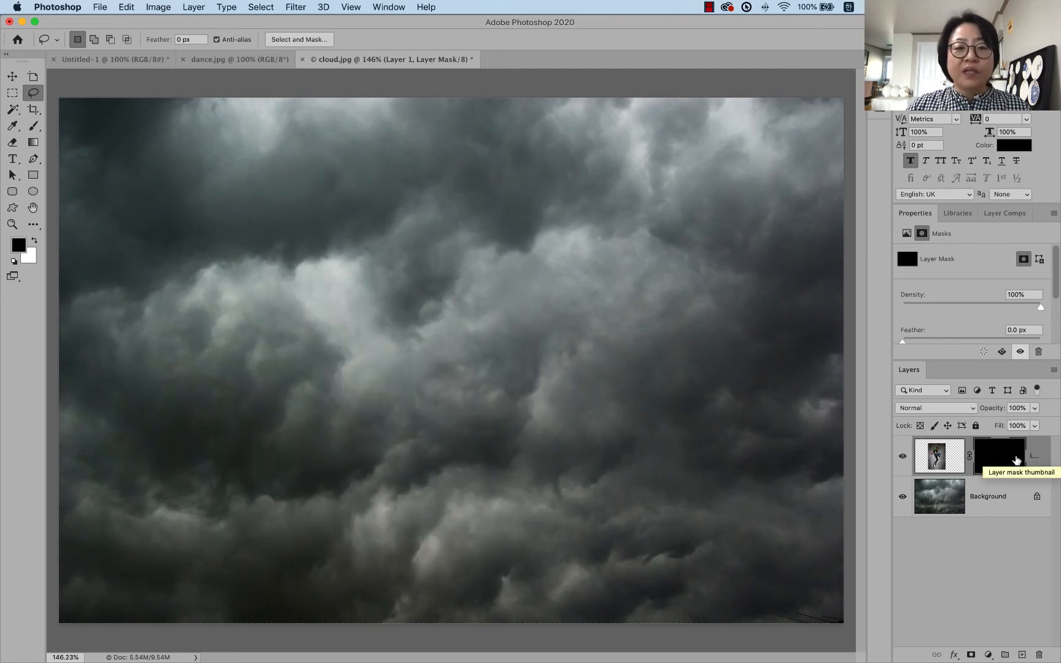
{"action": "key", "text": "super+i"}
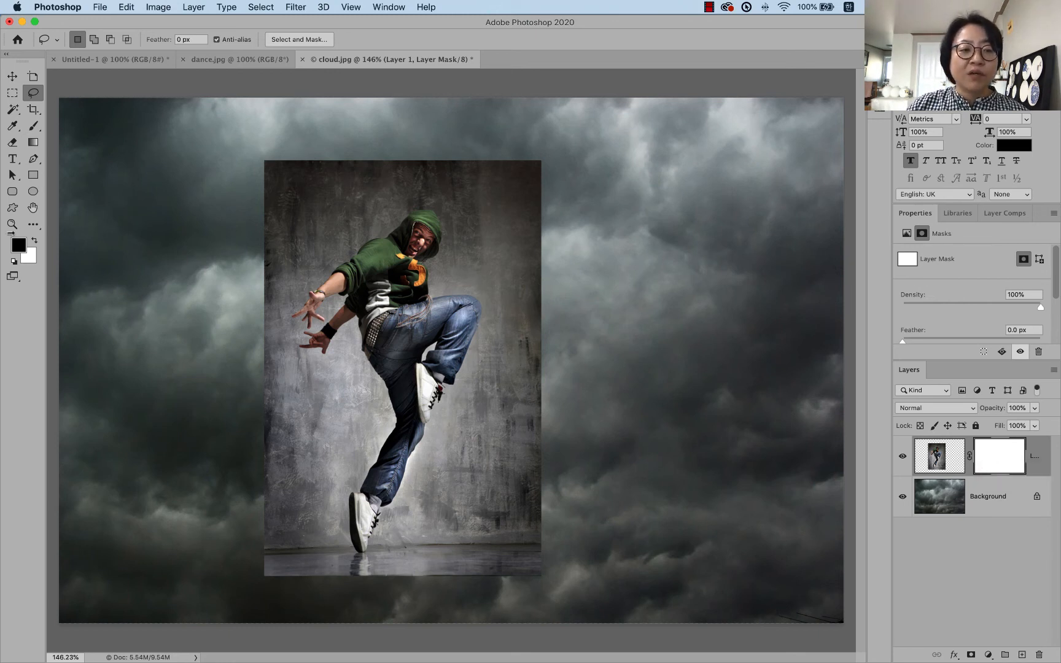
Set the foreground color to mid gray #787878 and fill Layer 1's mask with it
{"action": "left_click", "coordinate": [19, 245]}
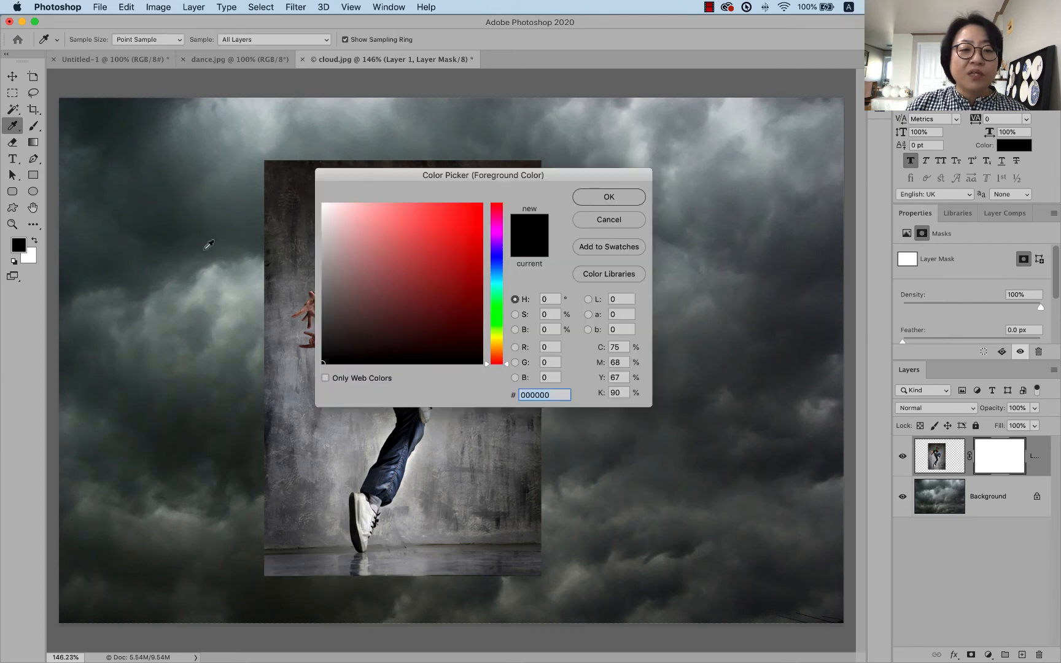
{"action": "left_click", "coordinate": [299, 288]}
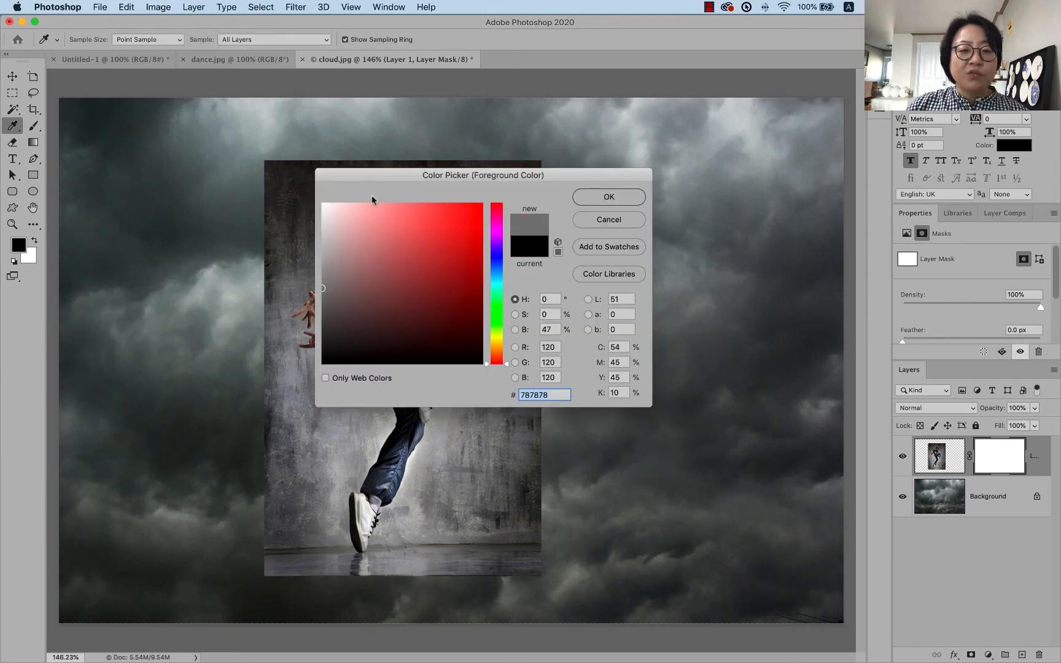
{"action": "left_click", "coordinate": [593, 195]}
{"action": "key", "text": "l"}
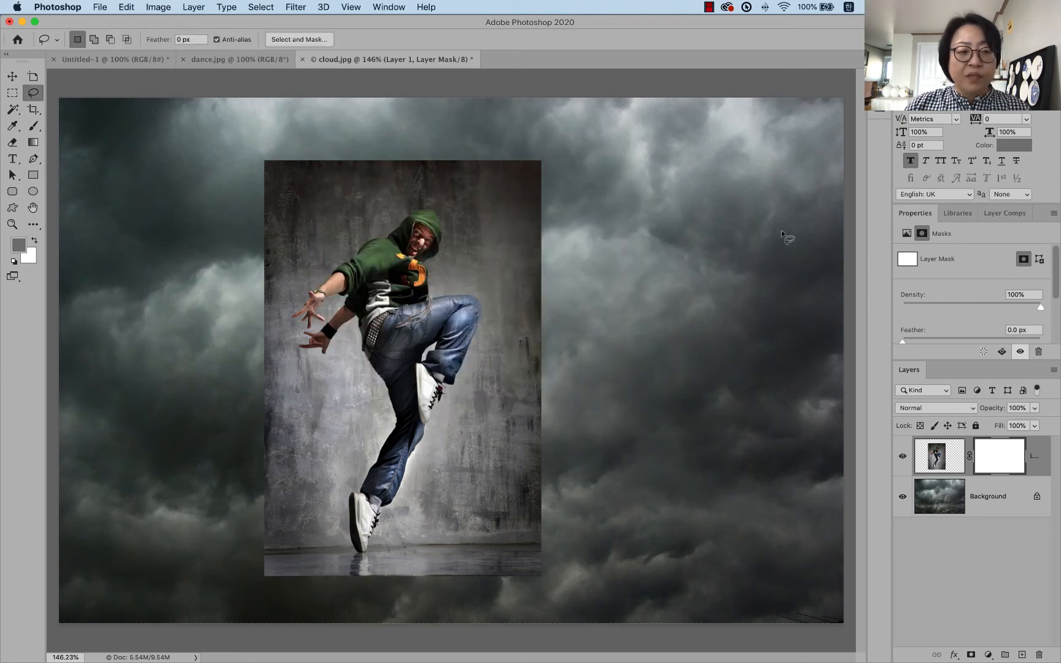
{"action": "key", "text": "alt+BackSpace"}
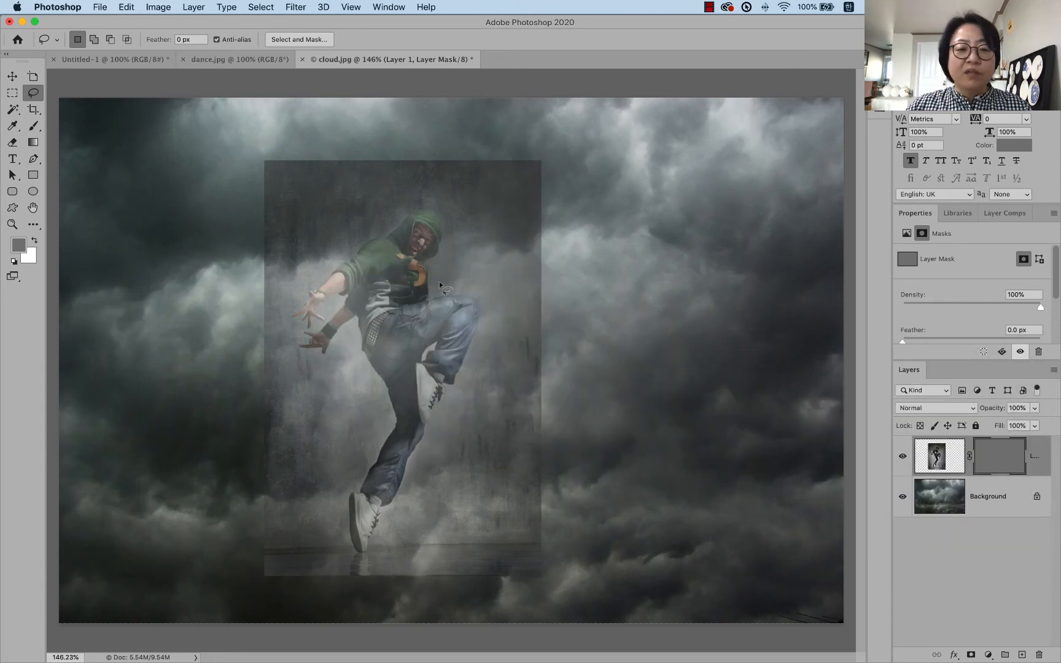
Lasso a freehand area over the dancer's raised thigh, deselect it, and outline and deselect another loose area around the dancer
{"action": "left_click_drag", "start_coordinate": [593, 297], "coordinate": [598, 293]}
{"action": "mouse_move", "coordinate": [427, 306]}
{"action": "left_mouse_down"}
{"action": "mouse_move", "coordinate": [398, 356]}
{"action": "mouse_move", "coordinate": [425, 294]}
{"action": "left_mouse_up"}
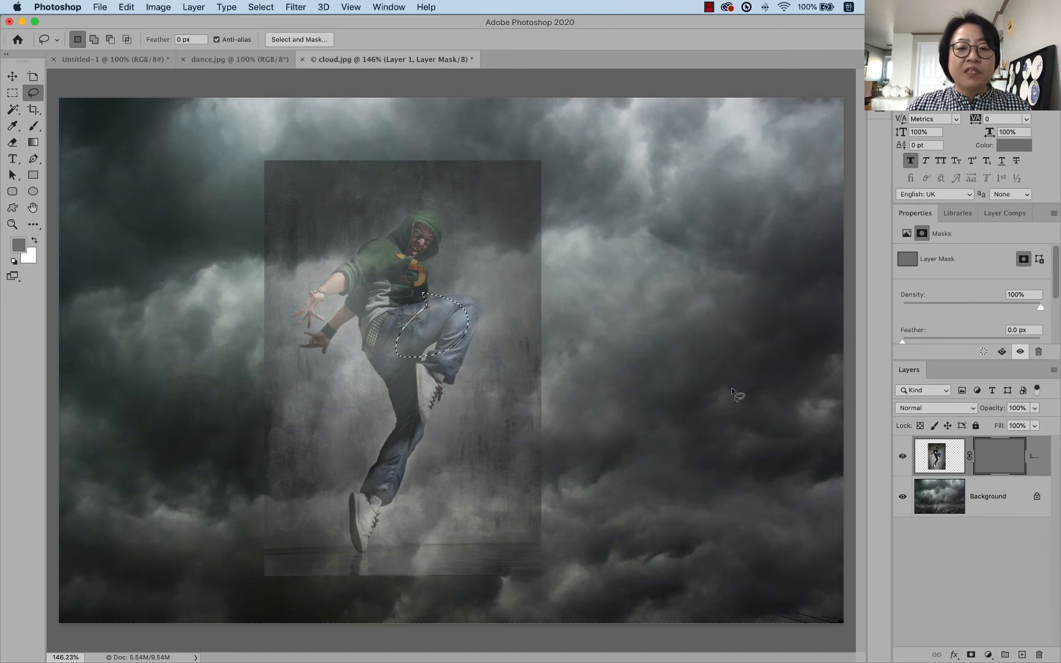
{"action": "left_click", "coordinate": [583, 351]}
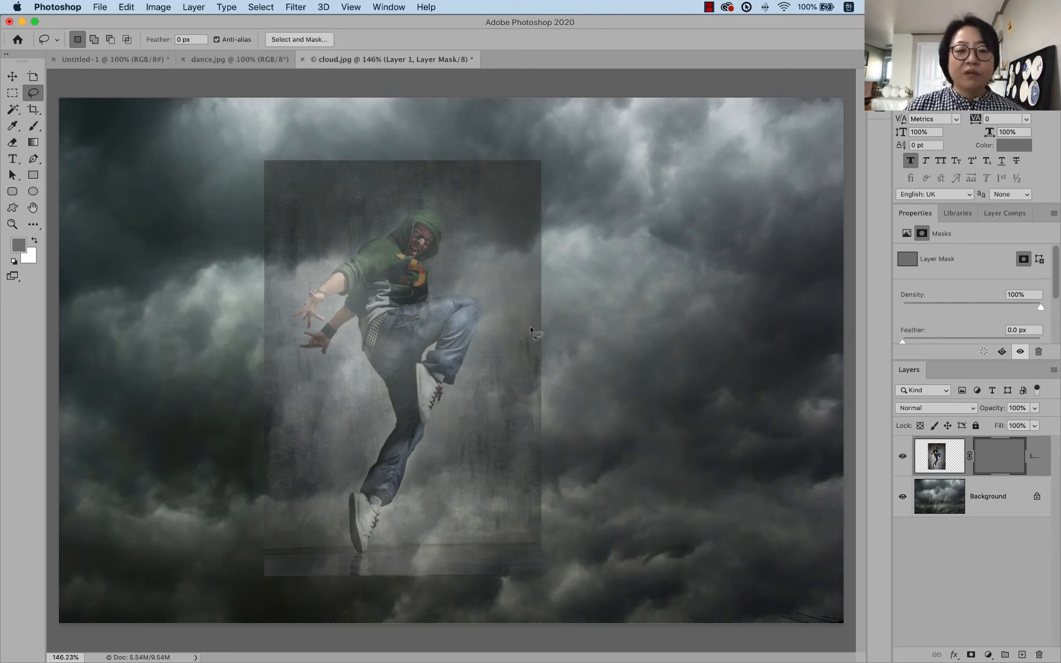
{"action": "mouse_move", "coordinate": [498, 143]}
{"action": "left_mouse_down"}
{"action": "mouse_move", "coordinate": [428, 141]}
{"action": "mouse_move", "coordinate": [483, 202]}
{"action": "mouse_move", "coordinate": [486, 505]}
{"action": "mouse_move", "coordinate": [699, 425]}
{"action": "mouse_move", "coordinate": [487, 86]}
{"action": "mouse_move", "coordinate": [225, 226]}
{"action": "left_mouse_up"}
{"action": "left_click", "coordinate": [741, 219]}
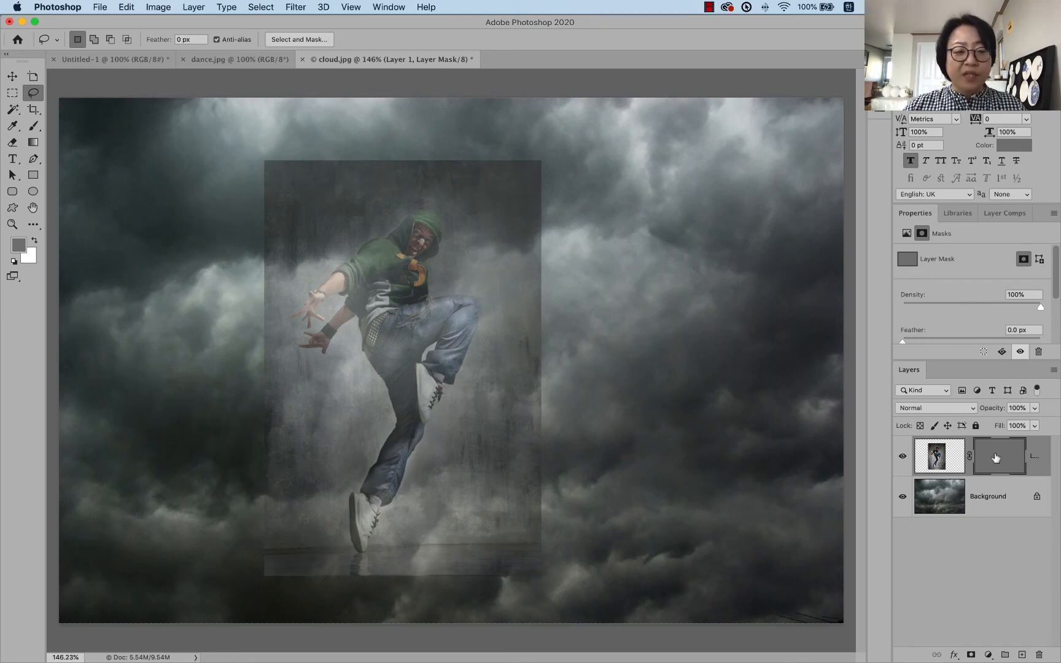
Restore the default white foreground and black background, and fill Layer 1's mask with black and then with white
{"action": "key", "text": "d"}
{"action": "key", "text": "super+BackSpace"}
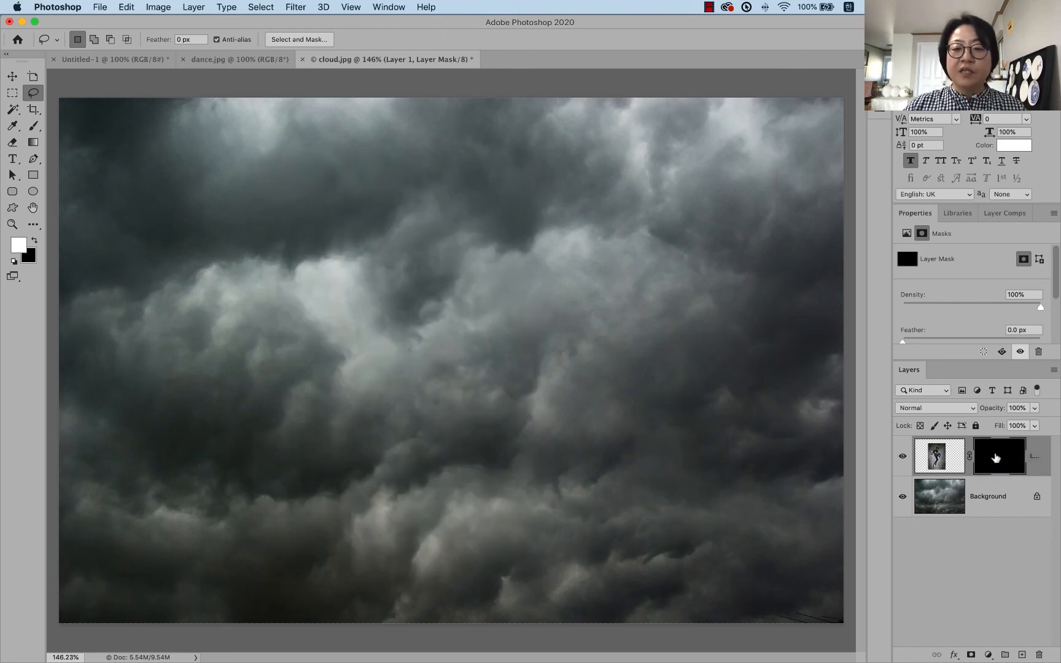
{"action": "key", "text": "alt+BackSpace"}
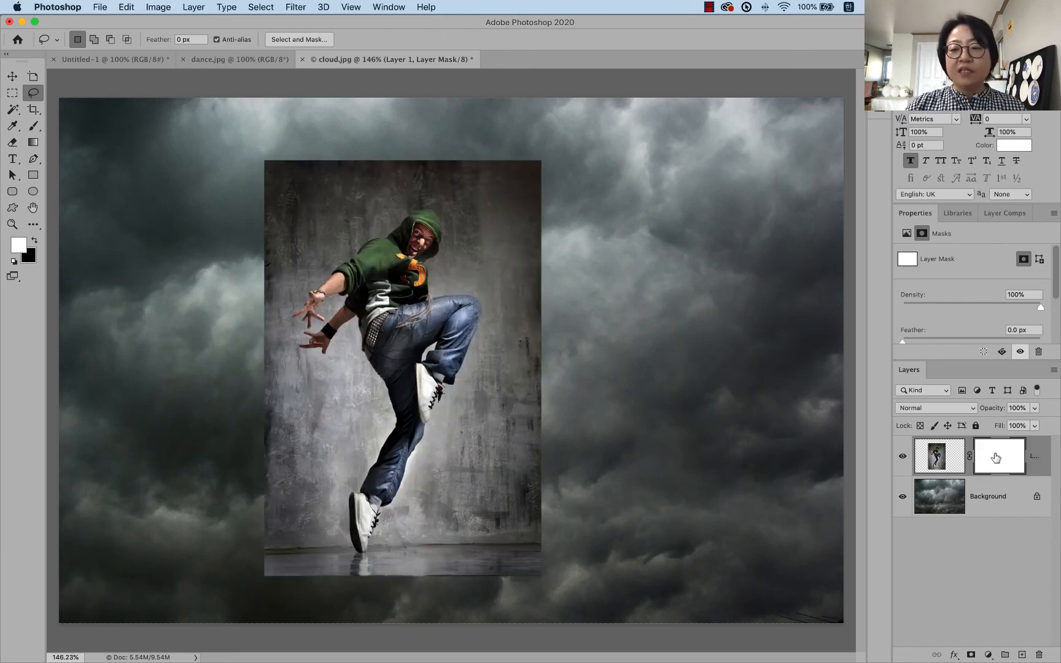
Fill Layer 1's mask with black and then with a newly picked mid gray, and restore the default foreground and background colors
{"action": "left_click", "coordinate": [19, 245]}
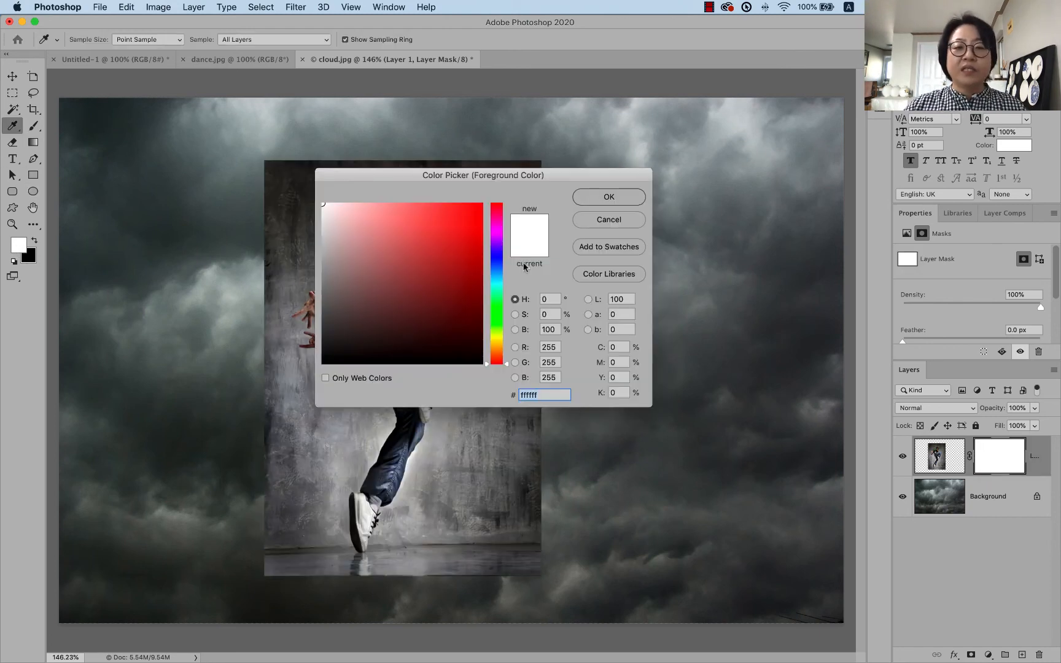
{"action": "left_click", "coordinate": [340, 279]}
{"action": "left_click", "coordinate": [633, 197]}
{"action": "key", "text": "l"}
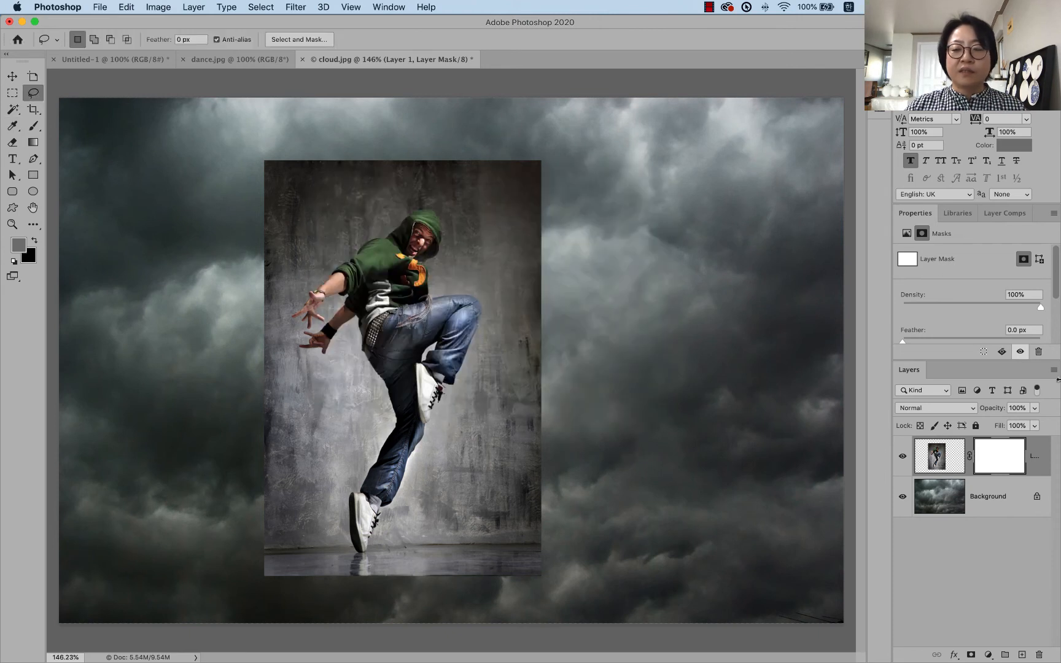
{"action": "key", "text": "ctrl+BackSpace"}
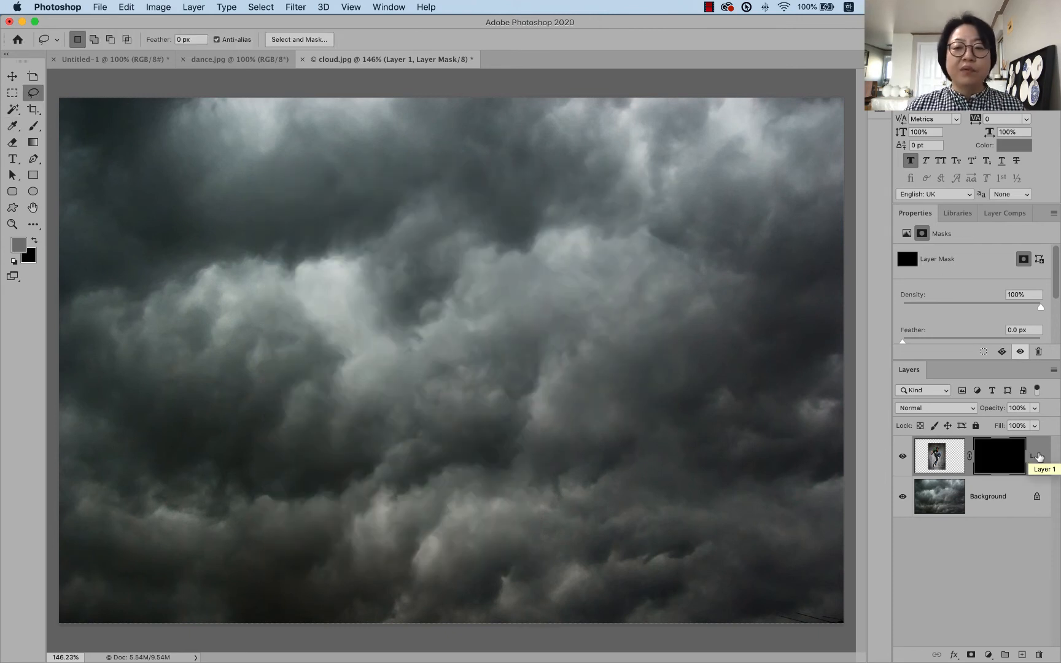
{"action": "key", "text": "alt+BackSpace"}
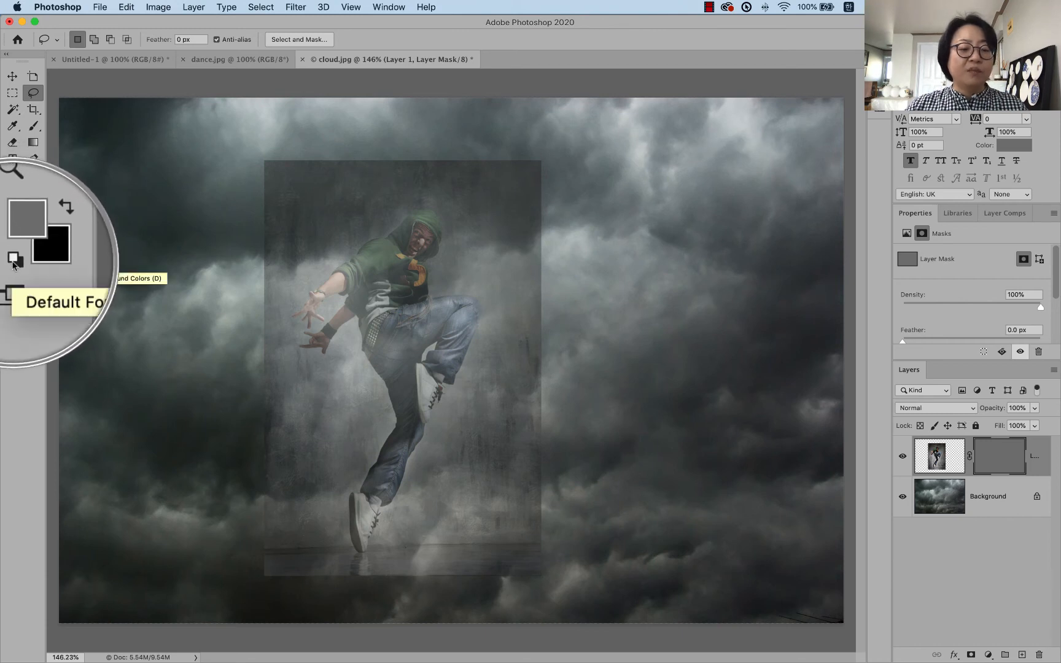
{"action": "left_click", "coordinate": [20, 264]}
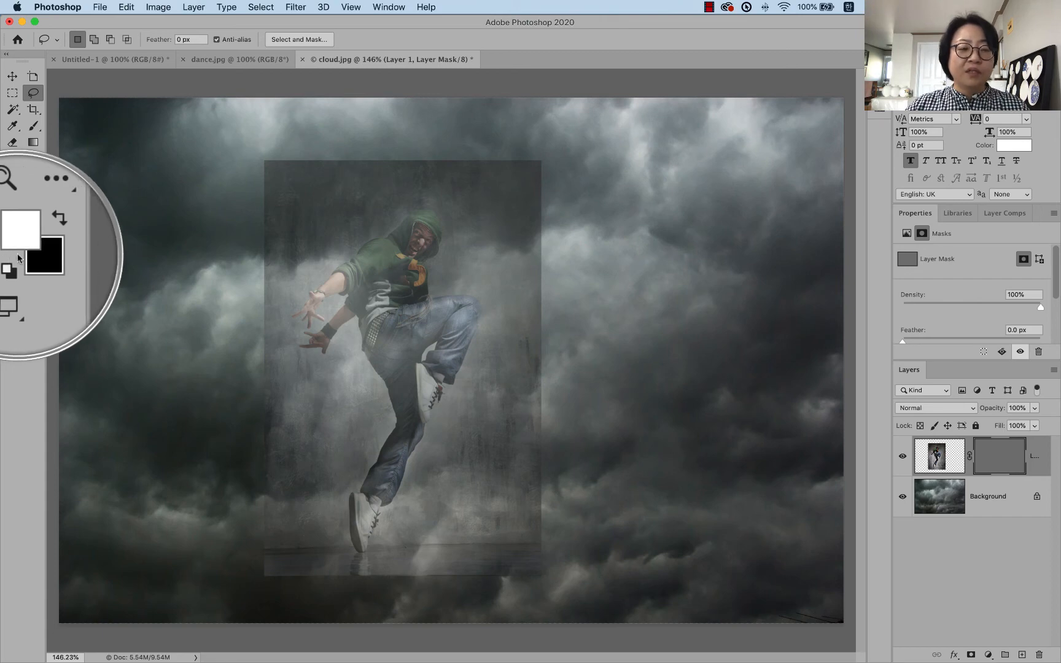
Switch to the PowerPoint lecture, examine the slide of Photoshop shortcut keys for Windows and Mac, and return to Photoshop
{"action": "key", "text": "ctrl+Left"}
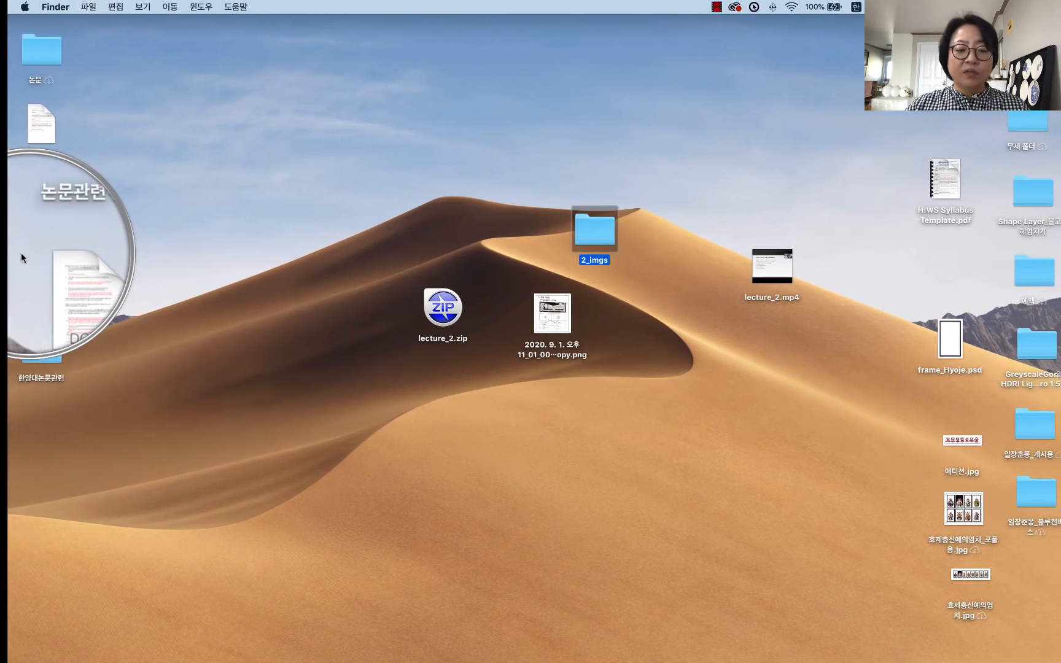
{"action": "key", "text": "ctrl+Left"}
{"action": "key", "text": "ctrl+Right"}
{"action": "key", "text": "ctrl+Right"}
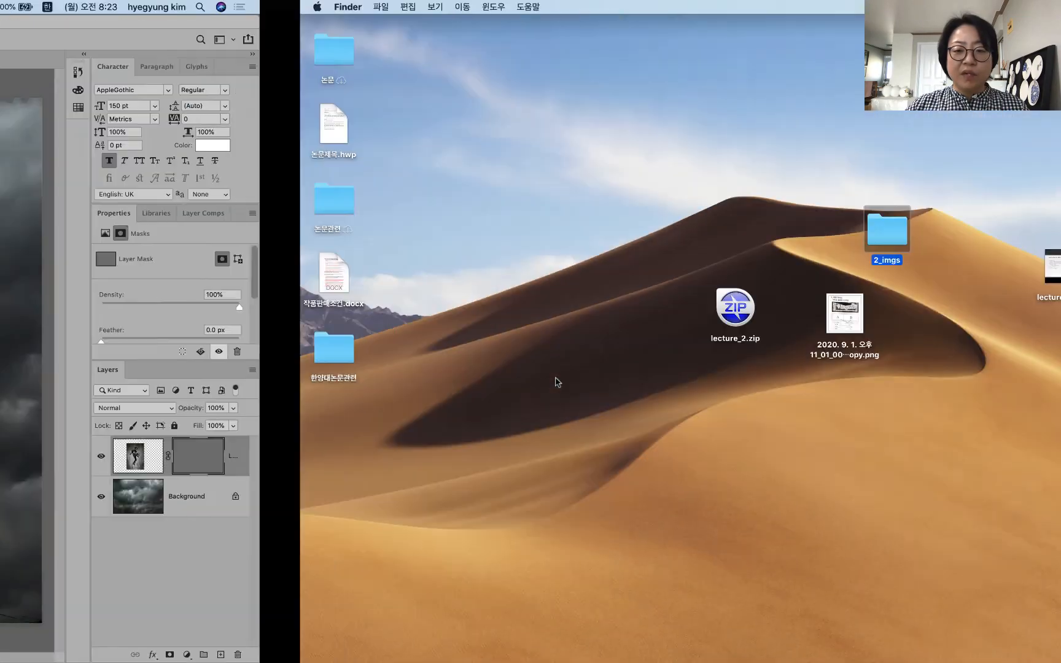
{"action": "key", "text": "ctrl+Right"}
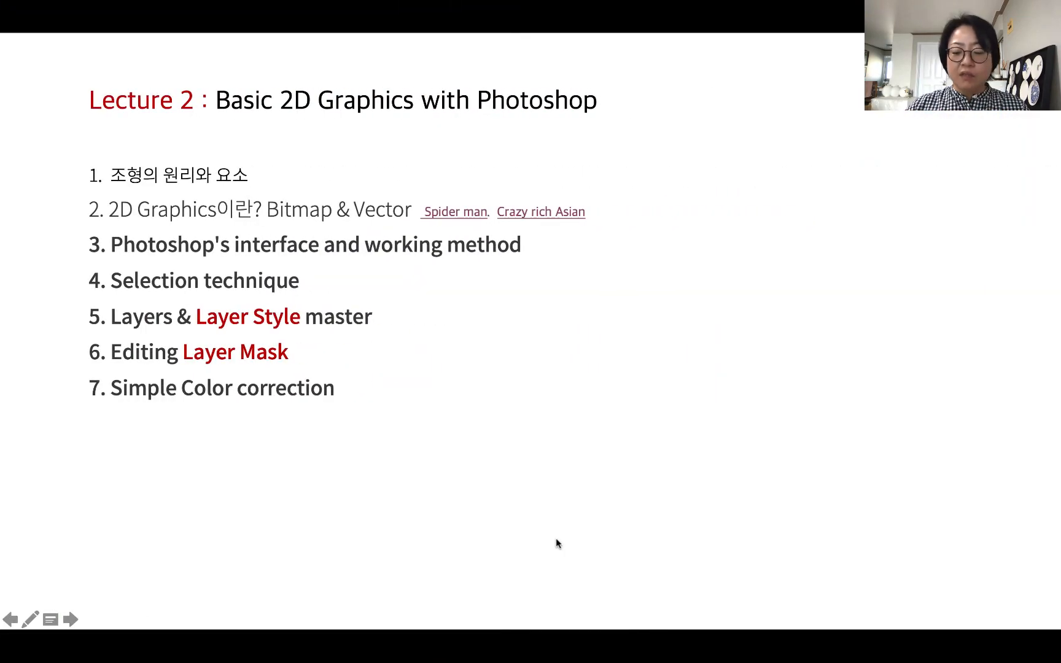
{"action": "key", "text": "Right"}
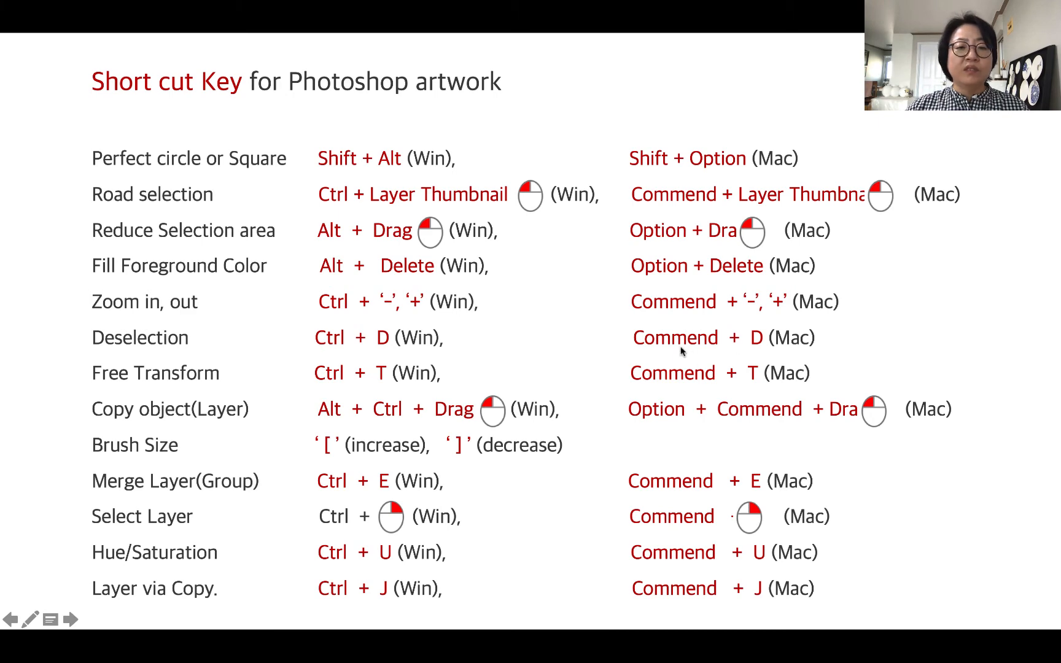
{"action": "key", "text": "Escape"}
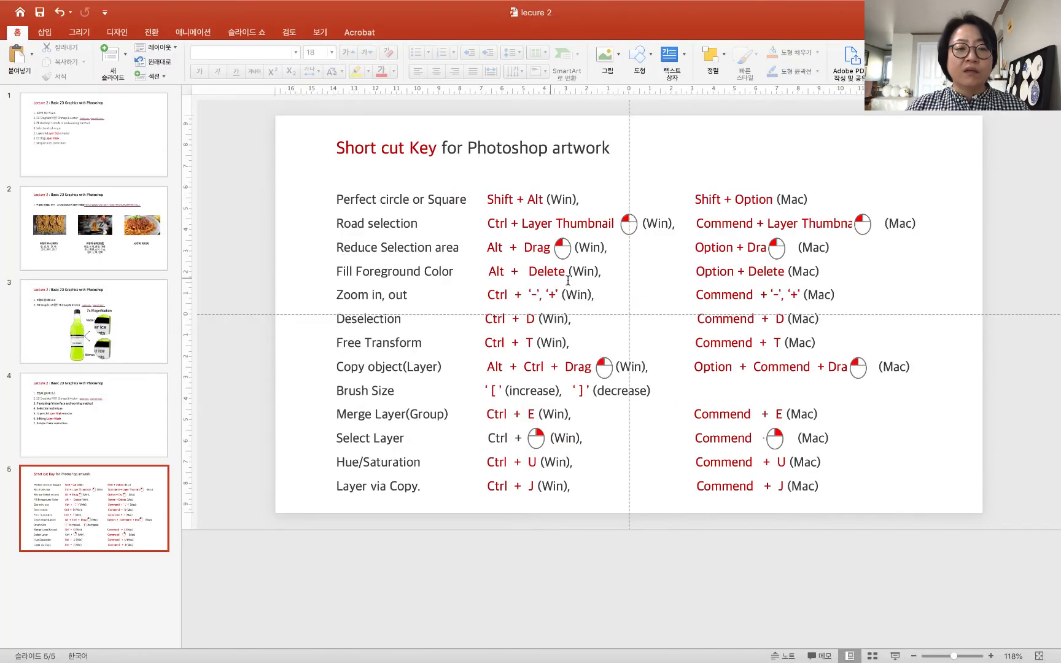
{"action": "left_click", "coordinate": [896, 656]}
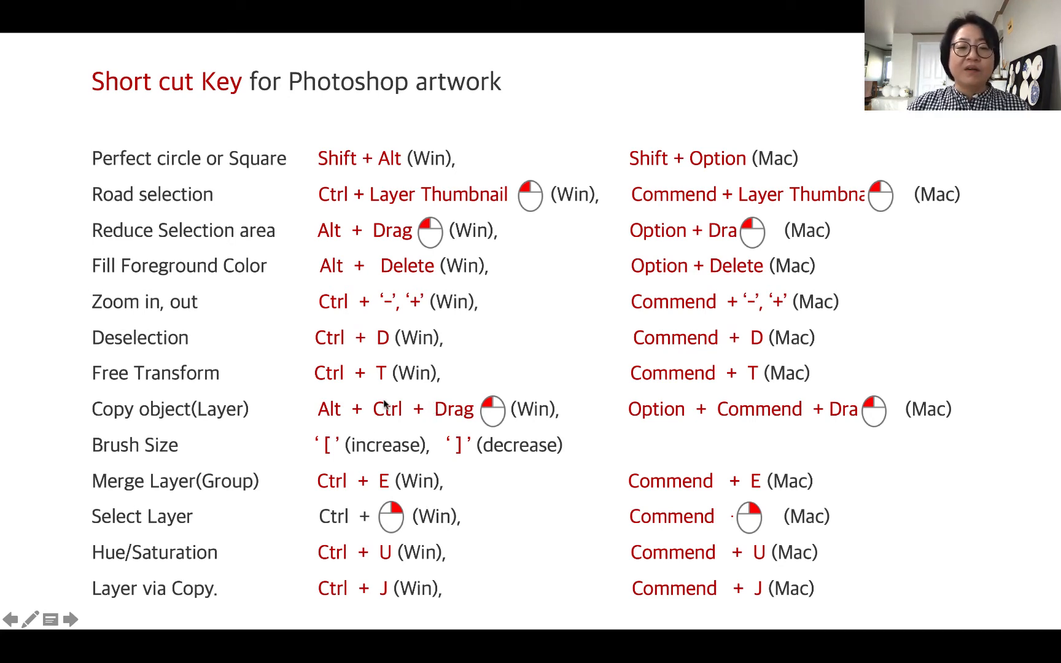
{"action": "key", "text": "ctrl+Left"}
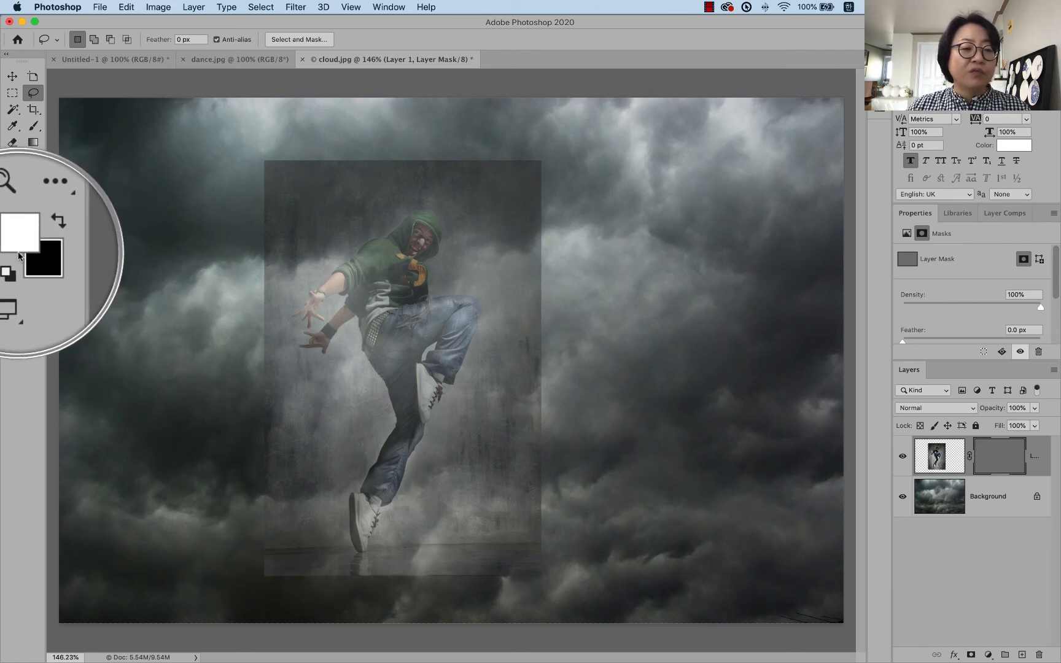
Swap the foreground and background colors repeatedly between black and white, ending with white as the foreground
{"action": "key", "text": "x"}
{"action": "key", "text": "x"}
{"action": "key", "text": "x"}
{"action": "key", "text": "x"}
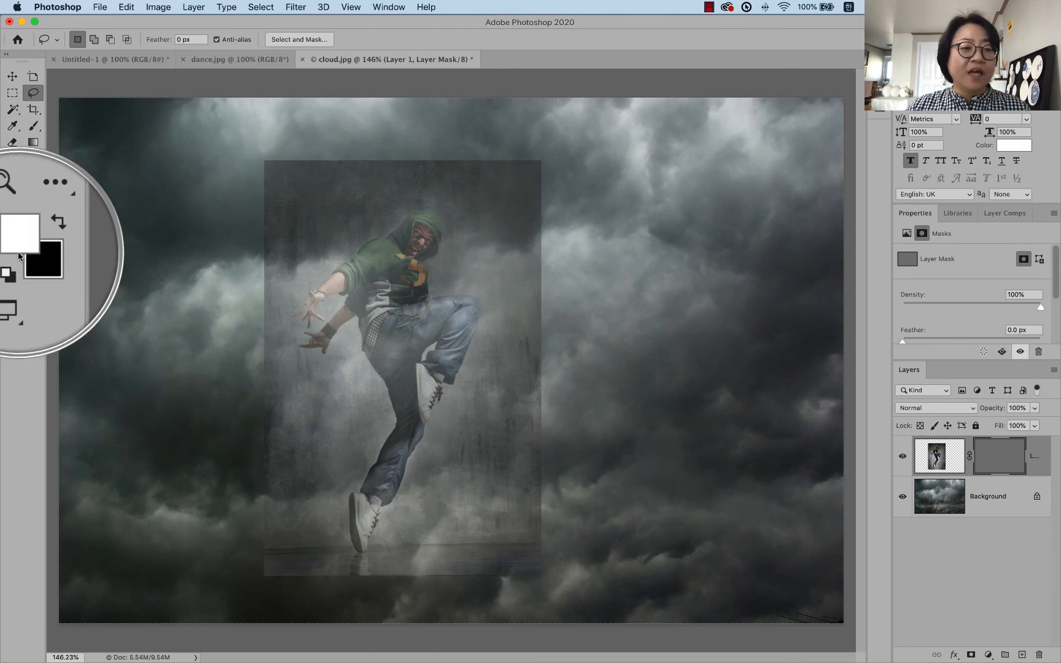
{"action": "key", "text": "x"}
{"action": "key", "text": "x"}
{"action": "key", "text": "x"}
{"action": "key", "text": "x"}
{"action": "key", "text": "x"}
{"action": "key", "text": "x"}
{"action": "key", "text": "x"}
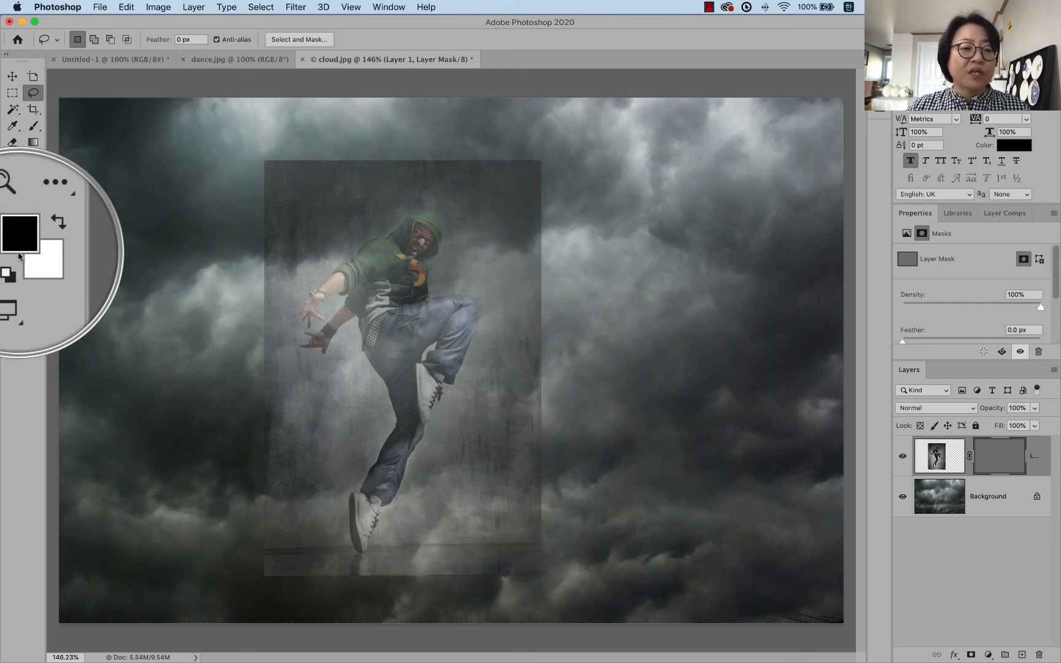
{"action": "key", "text": "x"}
{"action": "key", "text": "x"}
{"action": "key", "text": "x"}
{"action": "key", "text": "x"}
{"action": "key", "text": "x"}
{"action": "key", "text": "x"}
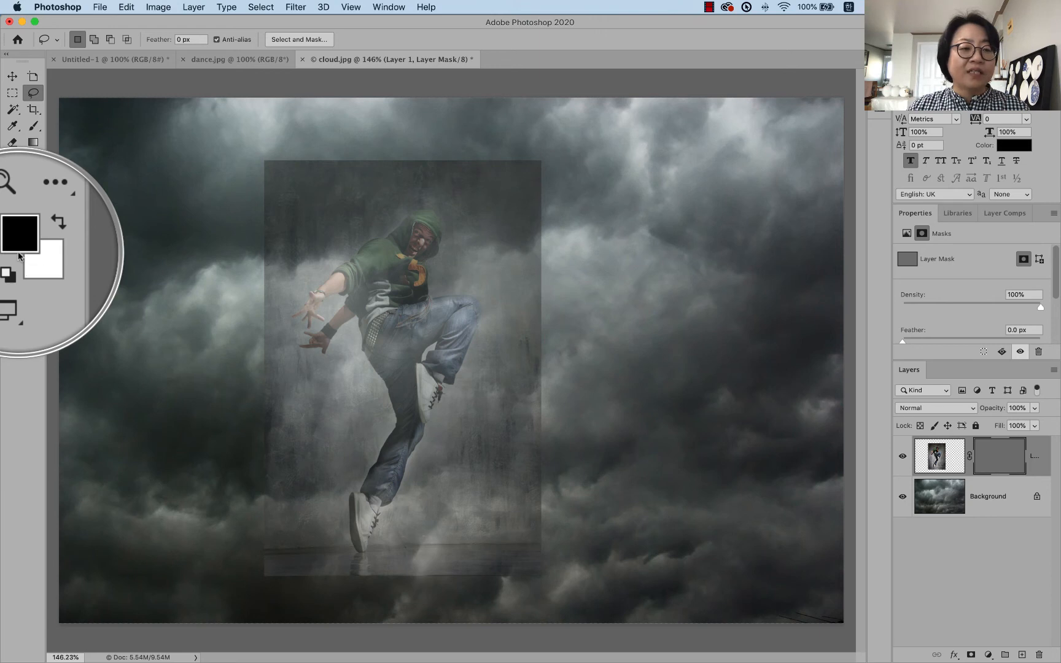
{"action": "key", "text": "x"}
{"action": "key", "text": "x"}
{"action": "key", "text": "x"}
{"action": "key", "text": "x"}
{"action": "key", "text": "x"}
{"action": "key", "text": "x"}
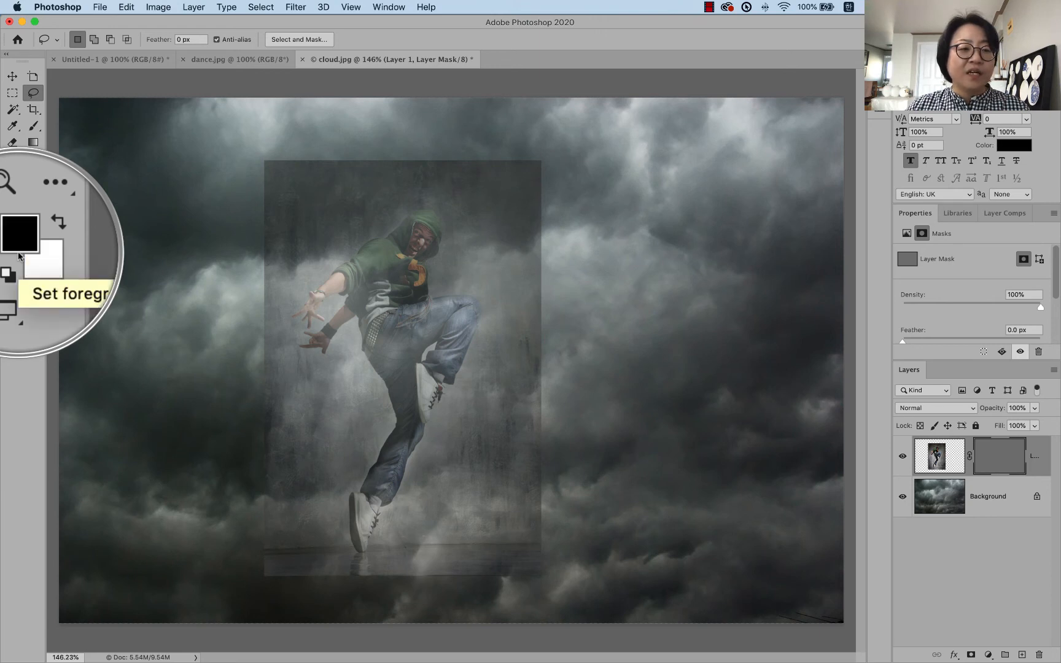
{"action": "key", "text": "x"}
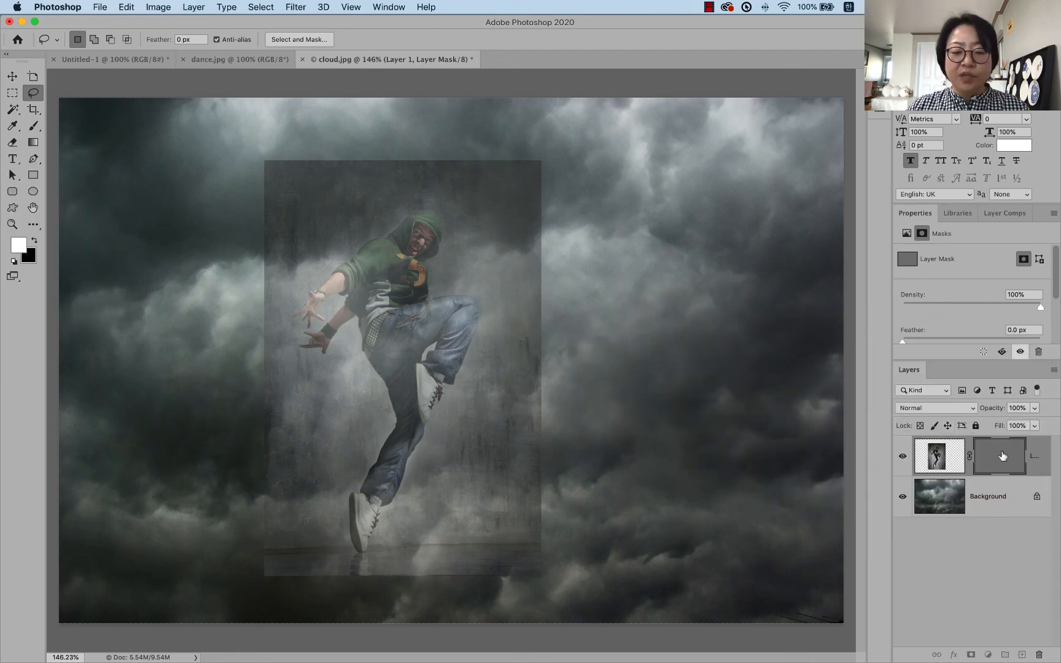
Fill Layer 1's mask with white and move the dancer image slightly to the right and up over the clouds
{"action": "key", "text": "alt+BackSpace"}
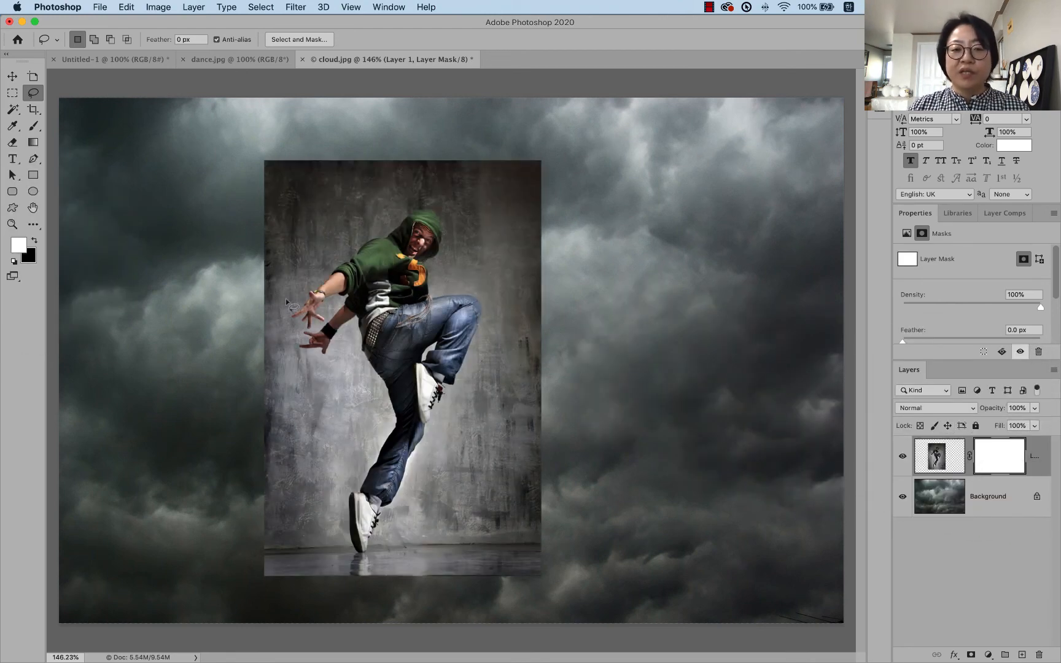
{"action": "key", "text": "v"}
{"action": "left_click_drag", "start_coordinate": [443, 330], "coordinate": [478, 323]}
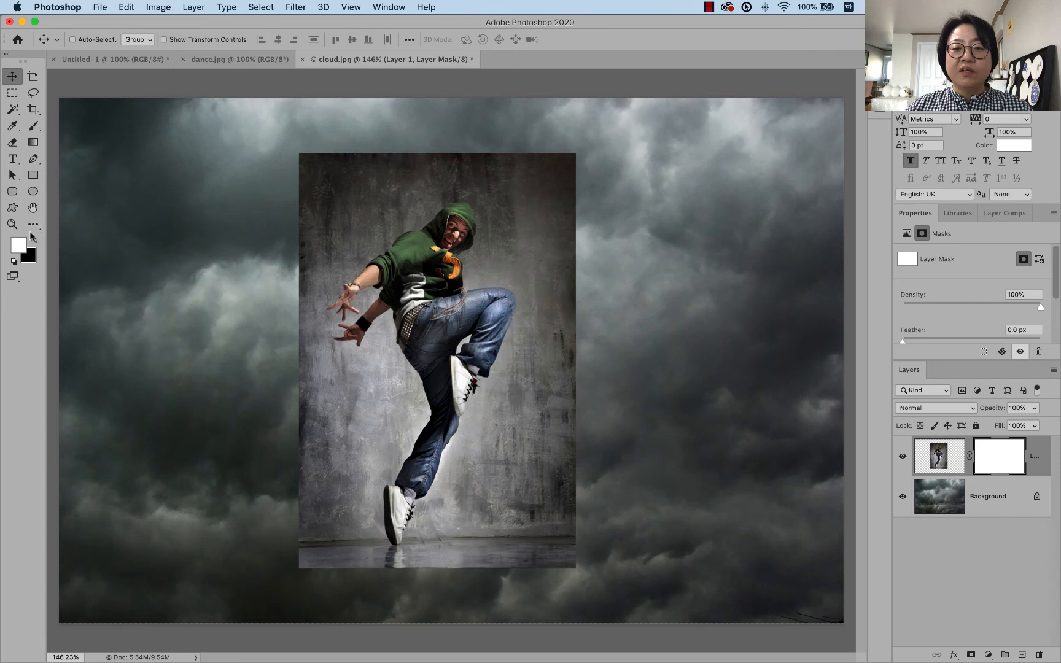
Draw linear white-to-black gradients on Layer 1's mask from above the dancer's head down to the feet, fading out the legs
{"action": "left_click", "coordinate": [34, 146]}
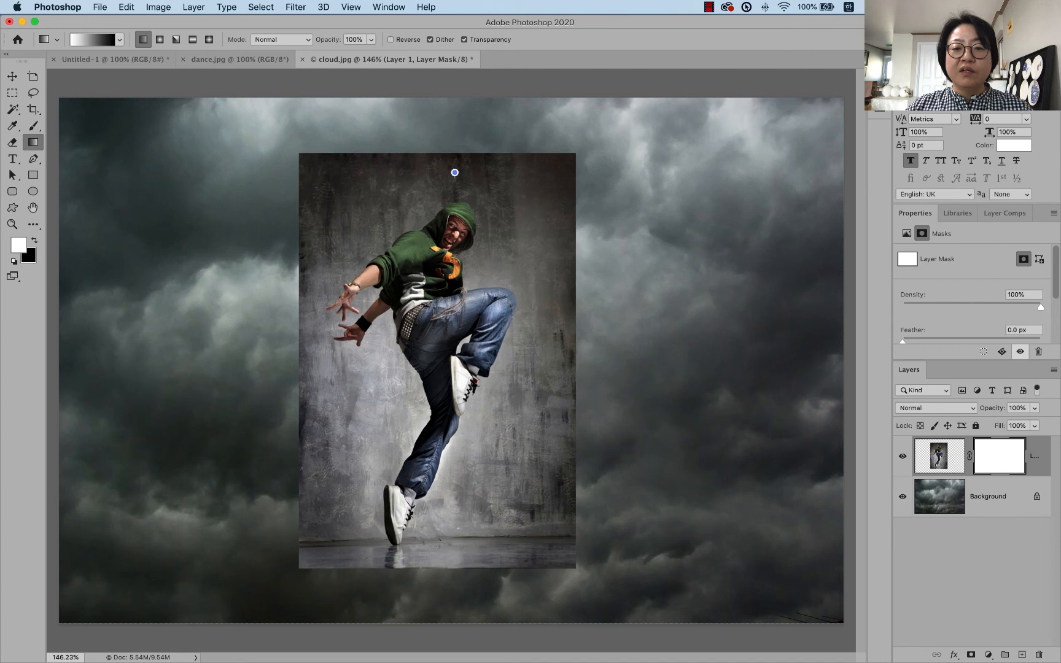
{"action": "left_click_drag", "start_coordinate": [454, 172], "coordinate": [451, 510]}
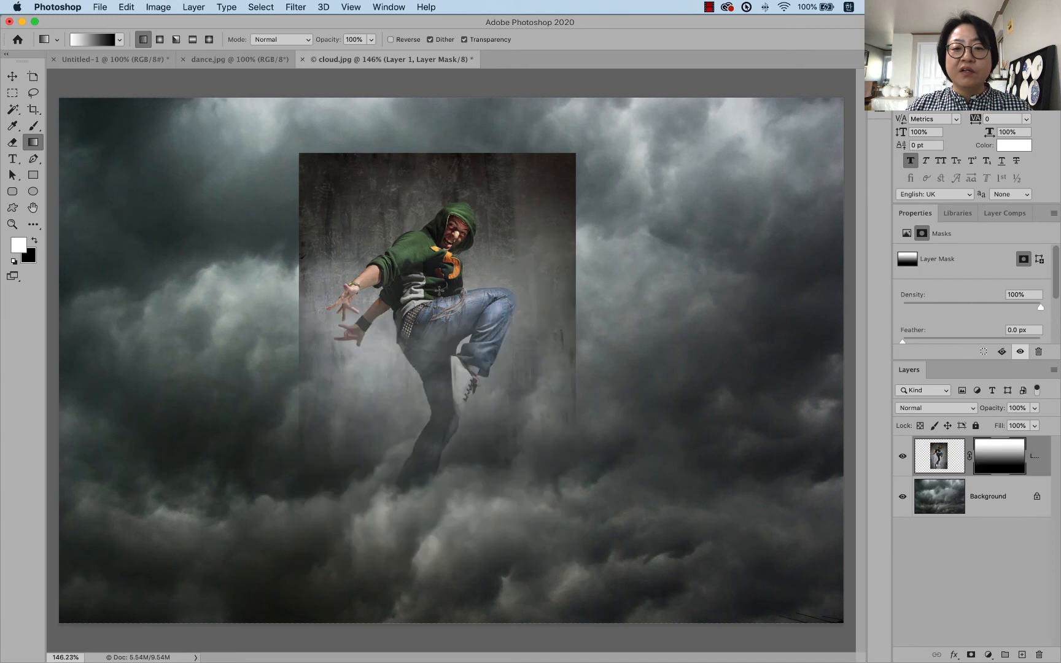
{"action": "left_click_drag", "start_coordinate": [435, 146], "coordinate": [420, 526]}
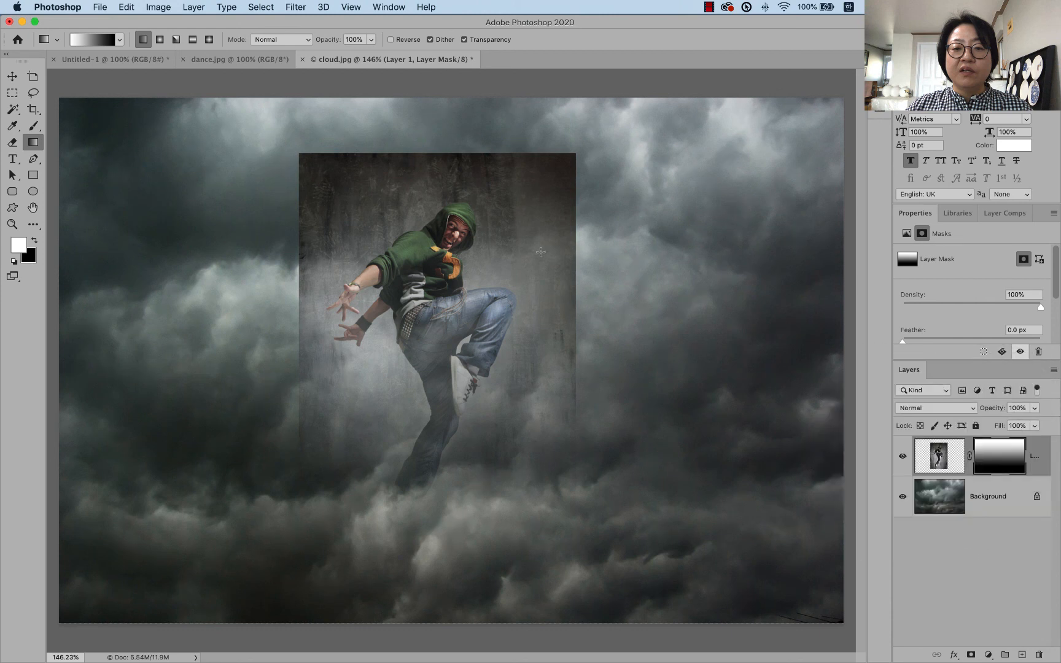
Redraw the mask's linear gradient from the dancer's feet up past the head, and then from the dancer image's left edge to its right edge
{"action": "key", "text": "v"}
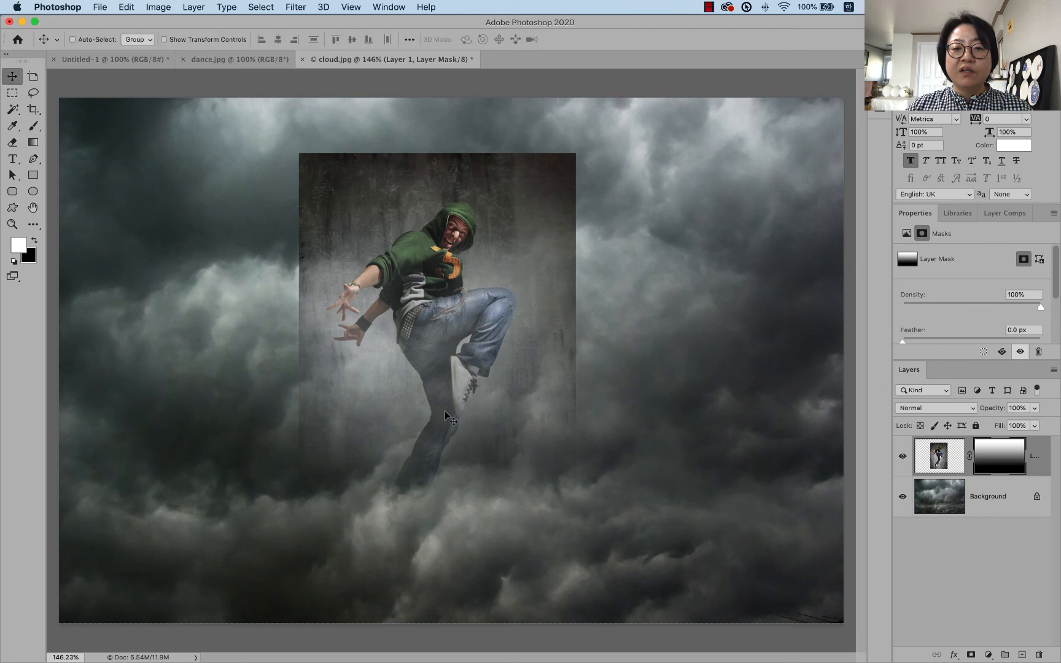
{"action": "key", "text": "g"}
{"action": "left_click_drag", "start_coordinate": [468, 164], "coordinate": [467, 198]}
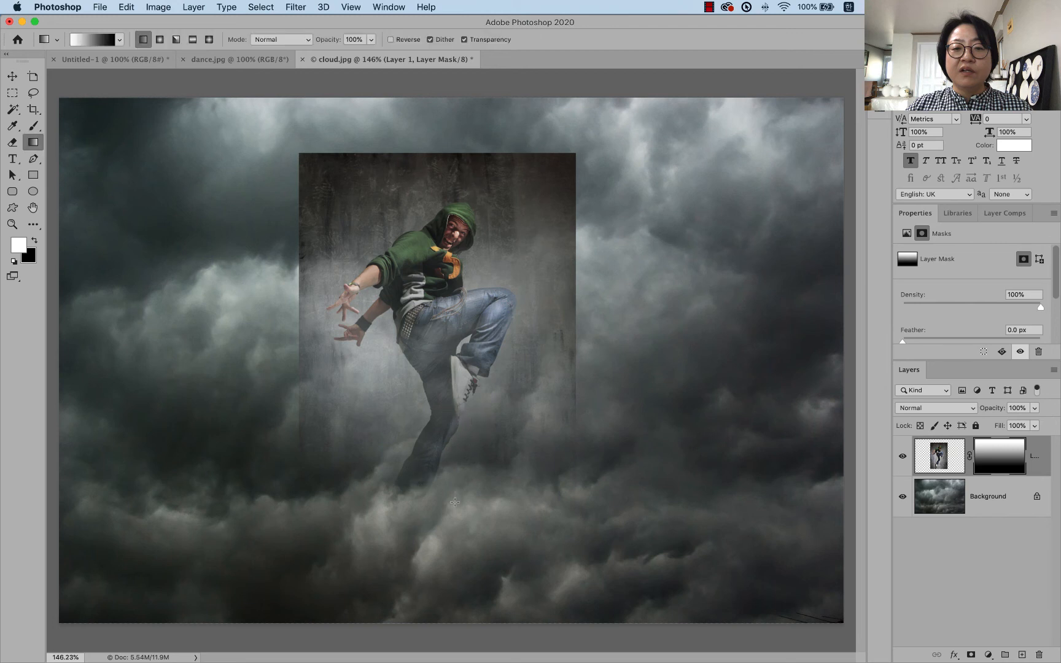
{"action": "left_click_drag", "start_coordinate": [455, 535], "coordinate": [465, 139]}
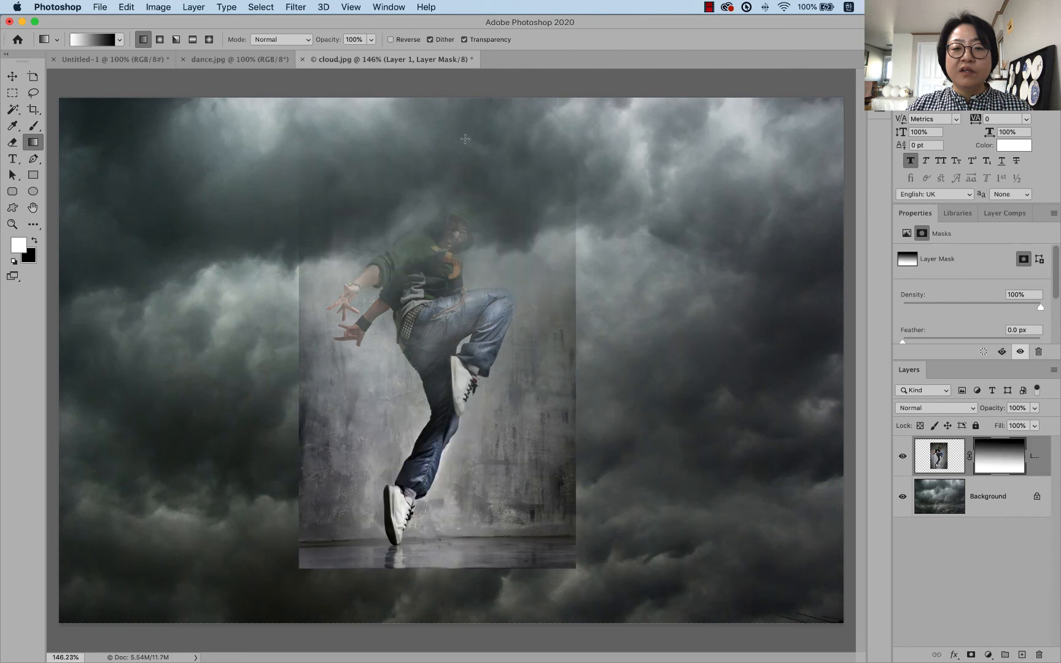
{"action": "left_click_drag", "start_coordinate": [316, 343], "coordinate": [573, 349]}
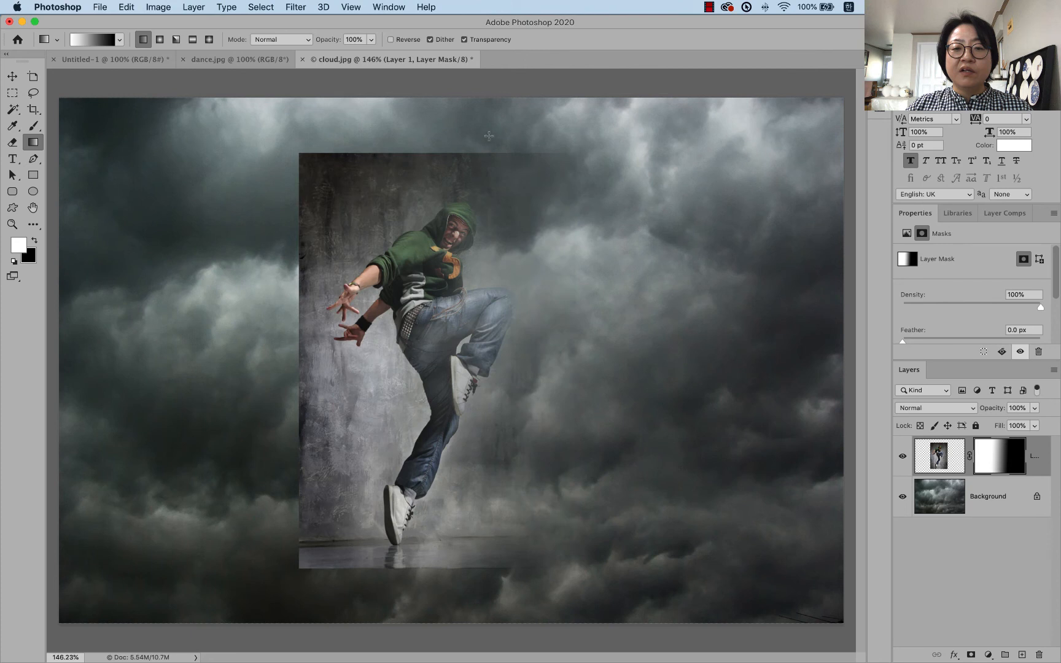
Redraw the linear gradient on Layer 1's mask at different lengths, ending with one from just above the dancer's head to his feet
{"action": "left_click_drag", "start_coordinate": [483, 130], "coordinate": [488, 594]}
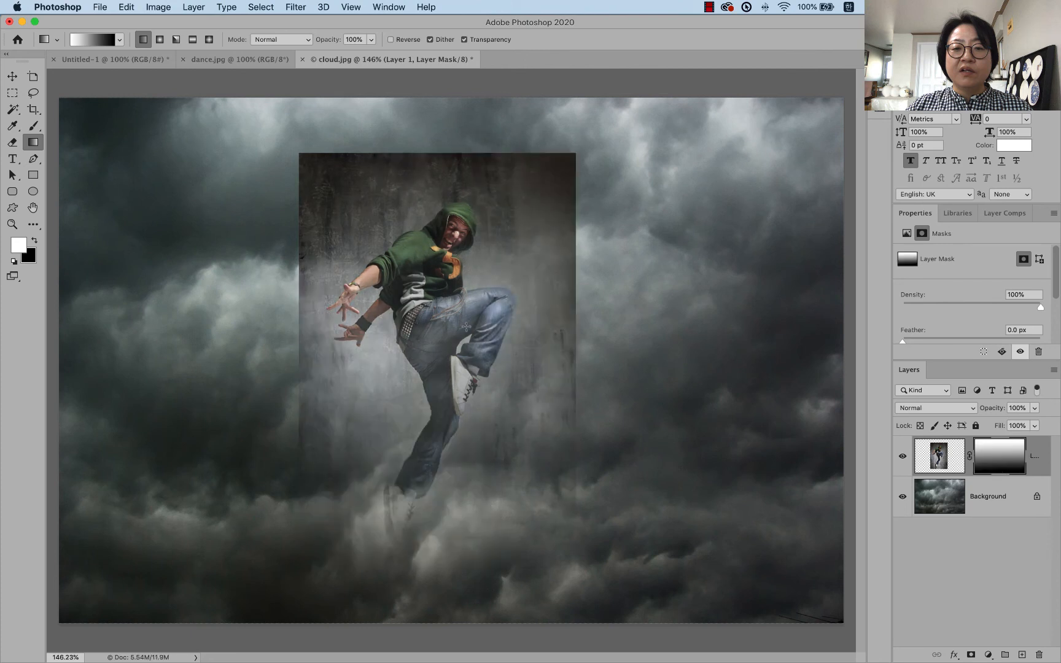
{"action": "left_click_drag", "start_coordinate": [463, 381], "coordinate": [486, 386]}
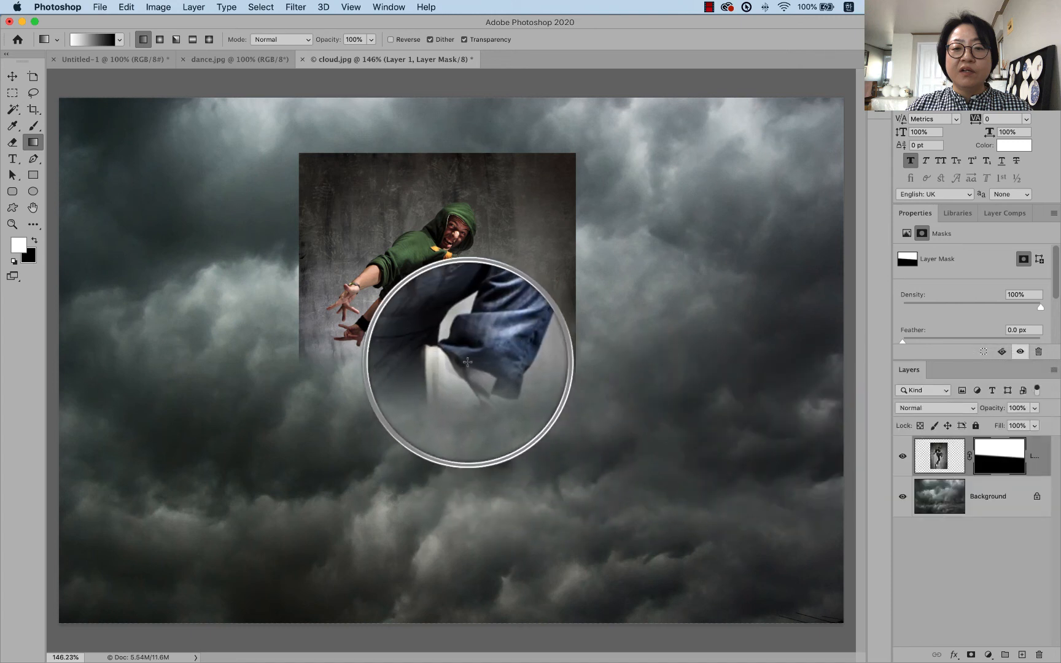
{"action": "left_click_drag", "start_coordinate": [470, 189], "coordinate": [439, 594]}
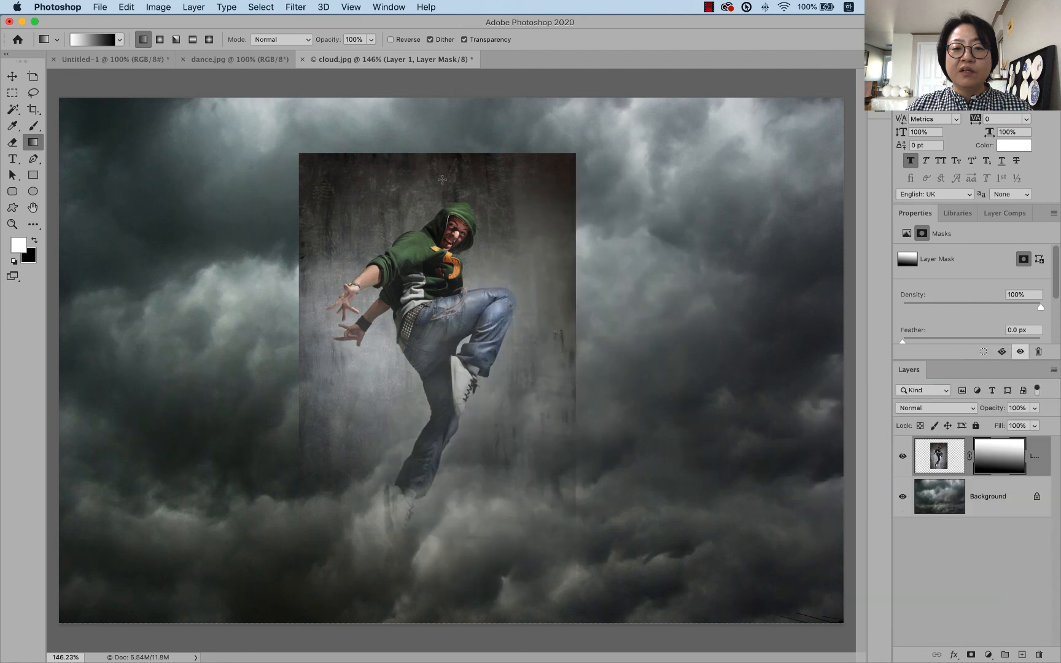
{"action": "left_click_drag", "start_coordinate": [442, 174], "coordinate": [456, 506]}
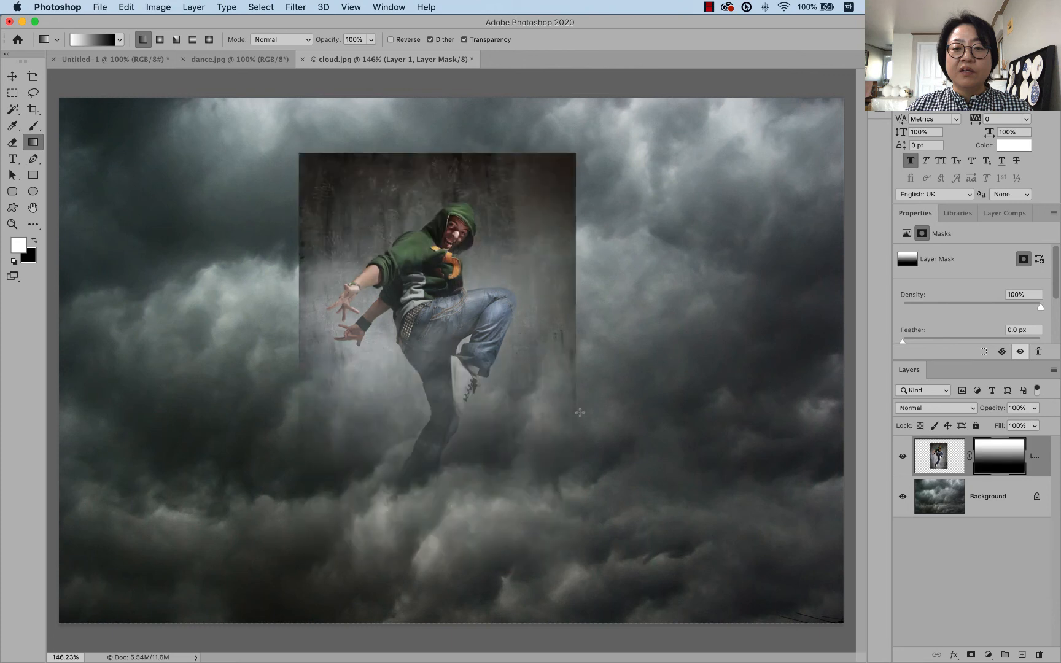
{"action": "key", "text": "v"}
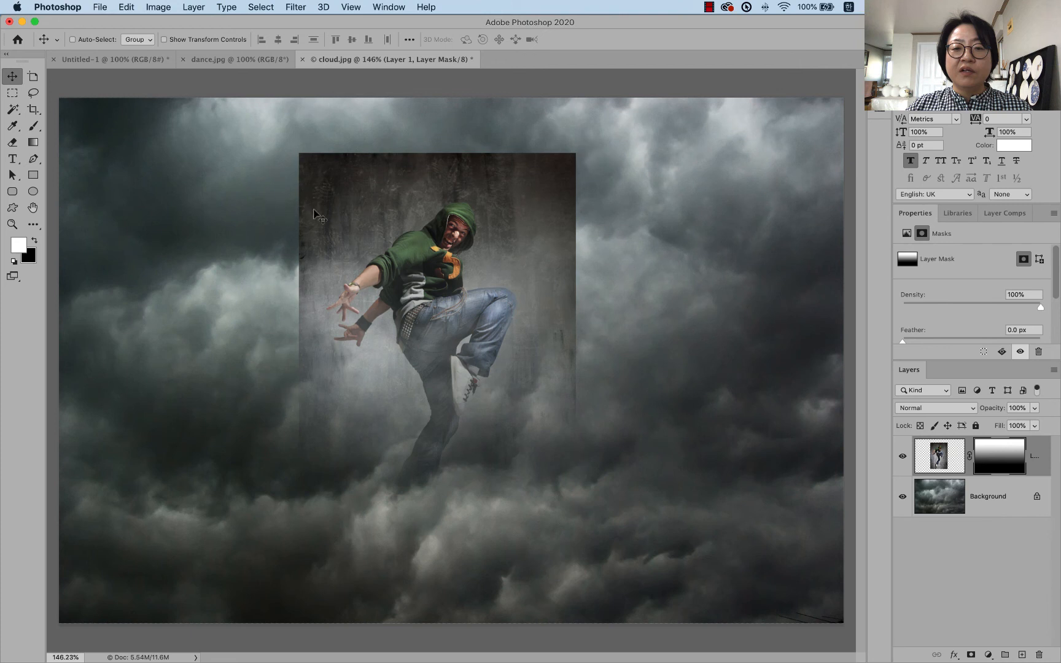
Activate the Brush tool and swap the foreground and background colors, ending with black as the foreground
{"action": "left_click_drag", "start_coordinate": [34, 128], "coordinate": [64, 129]}
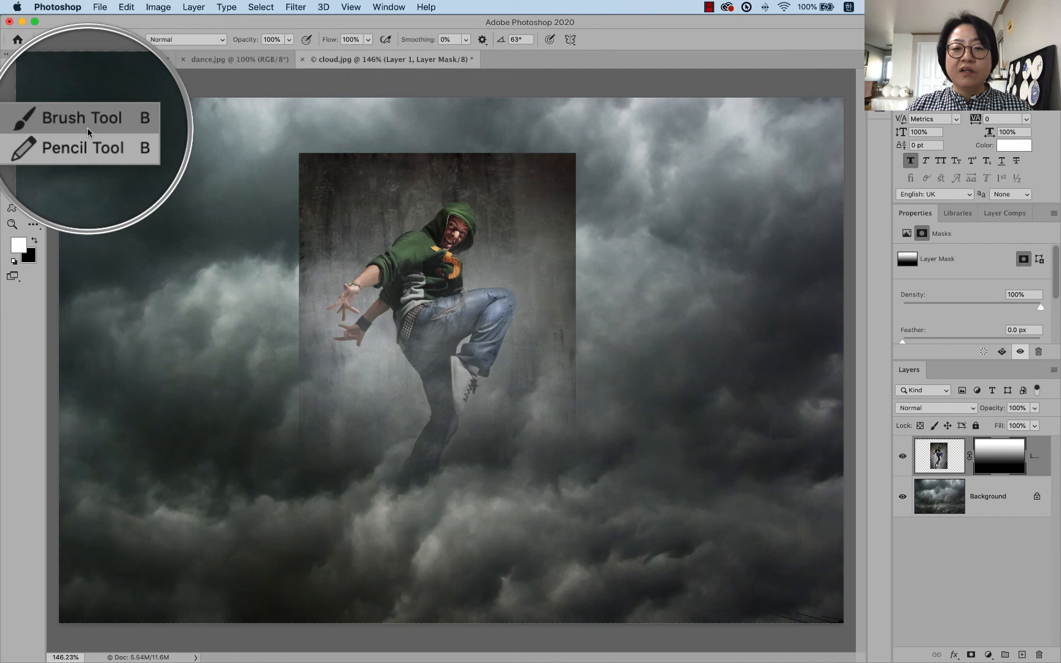
{"action": "left_click", "coordinate": [87, 127]}
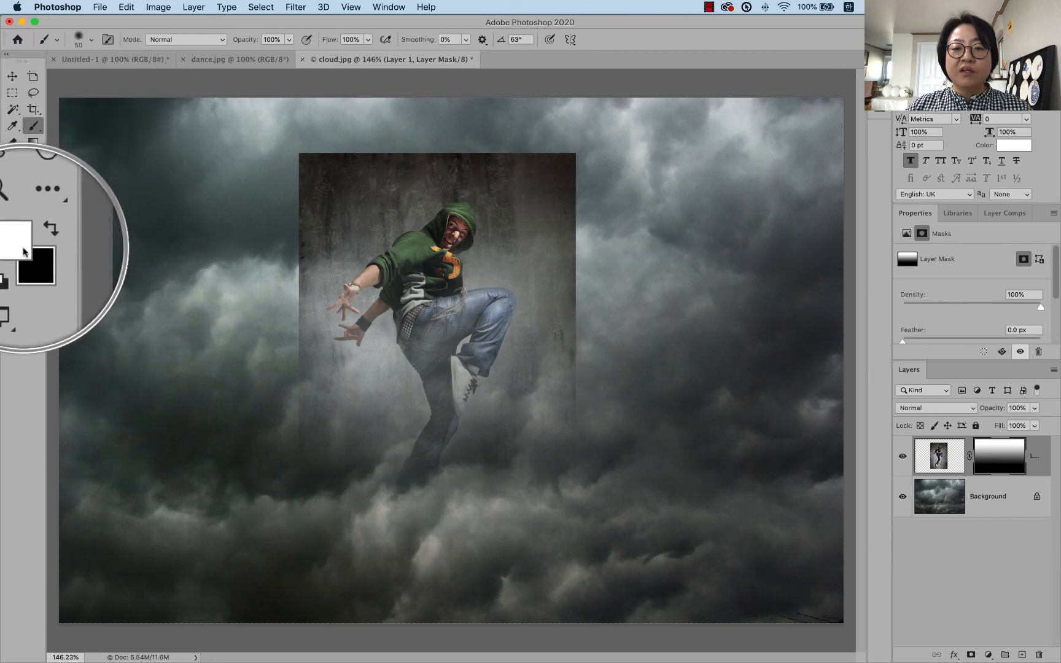
{"action": "key", "text": "x"}
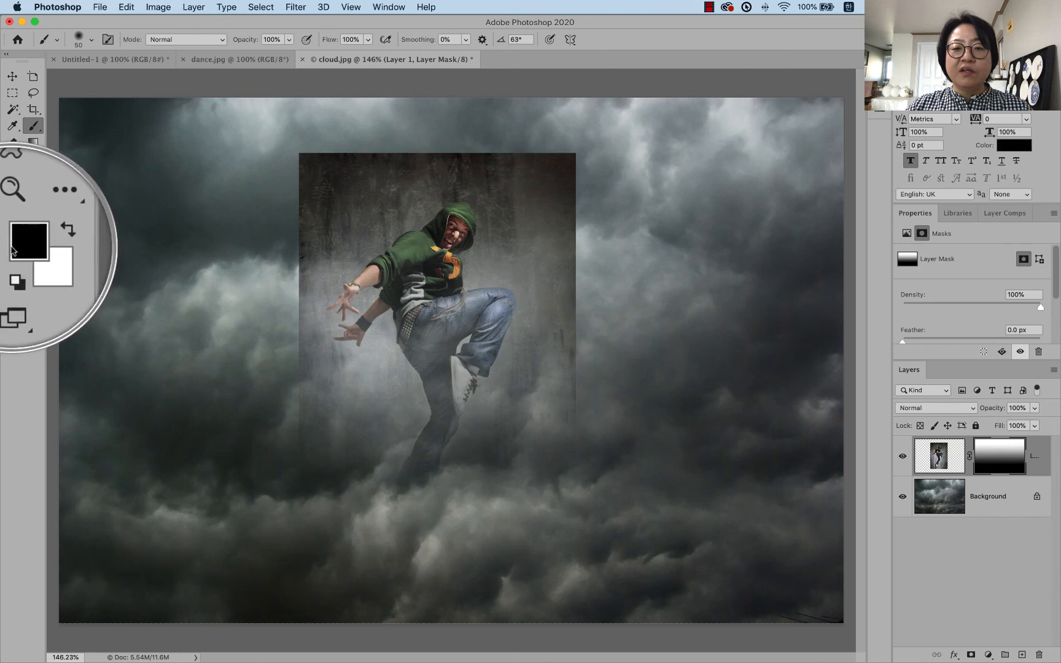
{"action": "key", "text": "x"}
{"action": "key", "text": "x"}
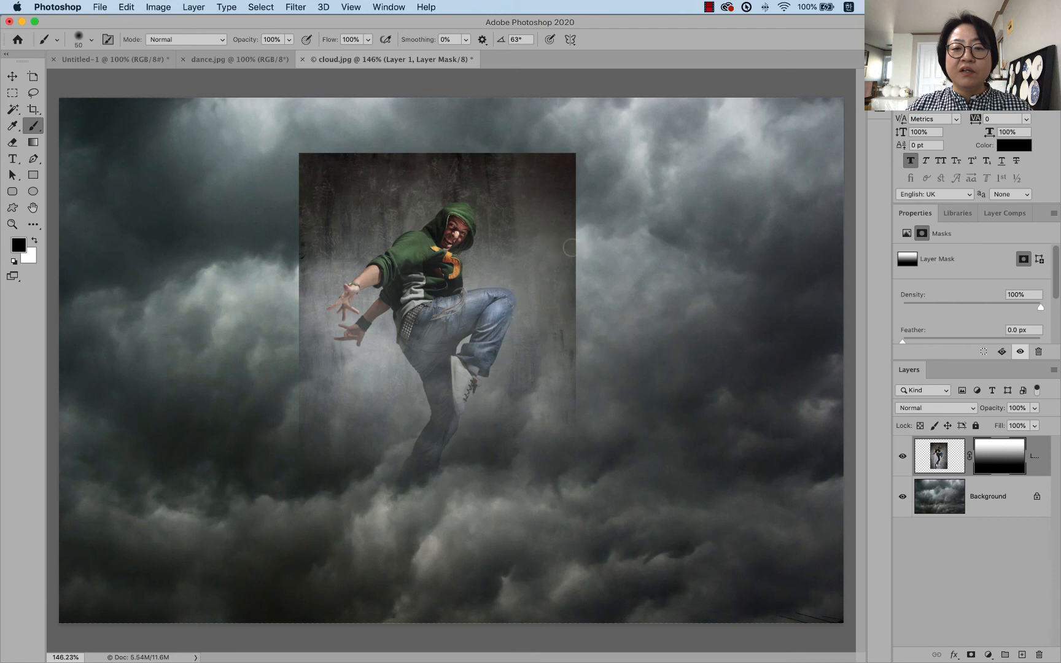
Enlarge the brush to 250 and paint black on Layer 1's mask over the wall around the dancer and his upper body
{"action": "key", "text": "bracketright"}
{"action": "key", "text": "bracketright"}
{"action": "key", "text": "bracketright"}
{"action": "key", "text": "bracketright"}
{"action": "key", "text": "bracketright"}
{"action": "key", "text": "bracketright"}
{"action": "key", "text": "bracketright"}
{"action": "key", "text": "bracketright"}
{"action": "key", "text": "bracketright"}
{"action": "key", "text": "bracketright"}
{"action": "key", "text": "bracketright"}
{"action": "key", "text": "bracketright"}
{"action": "key", "text": "bracketright"}
{"action": "mouse_move", "coordinate": [592, 427]}
{"action": "left_mouse_down"}
{"action": "mouse_move", "coordinate": [585, 194]}
{"action": "mouse_move", "coordinate": [569, 153]}
{"action": "mouse_move", "coordinate": [528, 144]}
{"action": "mouse_move", "coordinate": [377, 142]}
{"action": "mouse_move", "coordinate": [338, 169]}
{"action": "mouse_move", "coordinate": [316, 206]}
{"action": "mouse_move", "coordinate": [317, 162]}
{"action": "mouse_move", "coordinate": [360, 161]}
{"action": "mouse_move", "coordinate": [320, 192]}
{"action": "mouse_move", "coordinate": [248, 496]}
{"action": "mouse_move", "coordinate": [320, 449]}
{"action": "mouse_move", "coordinate": [312, 457]}
{"action": "mouse_move", "coordinate": [276, 387]}
{"action": "mouse_move", "coordinate": [357, 390]}
{"action": "left_mouse_up"}
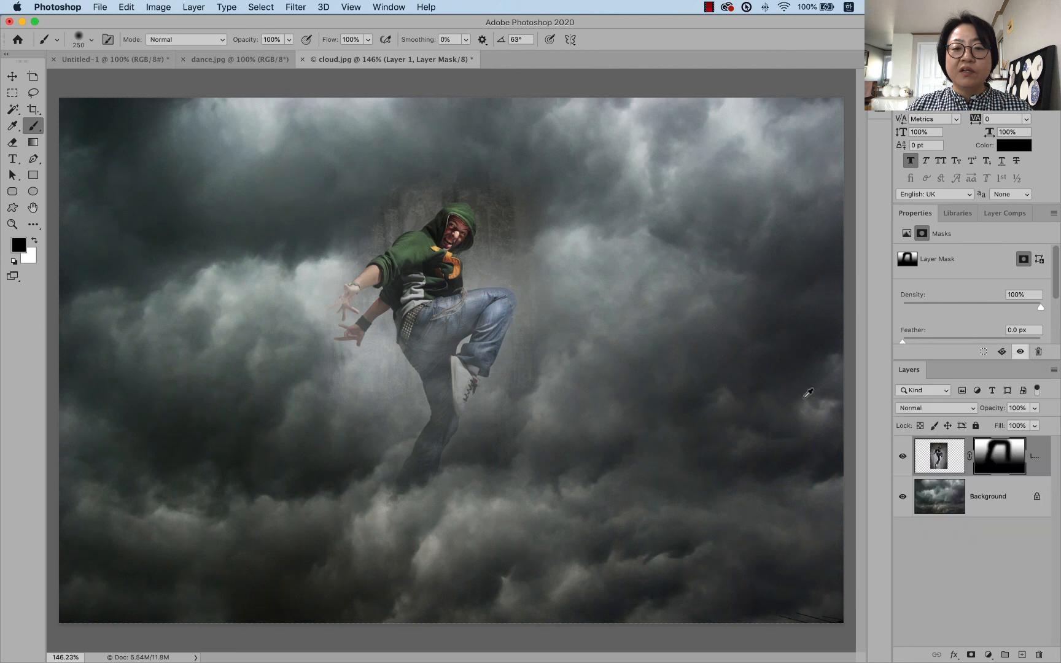
{"action": "mouse_move", "coordinate": [542, 383]}
{"action": "left_mouse_down"}
{"action": "mouse_move", "coordinate": [555, 315]}
{"action": "mouse_move", "coordinate": [546, 224]}
{"action": "mouse_move", "coordinate": [515, 181]}
{"action": "mouse_move", "coordinate": [400, 148]}
{"action": "left_mouse_up"}
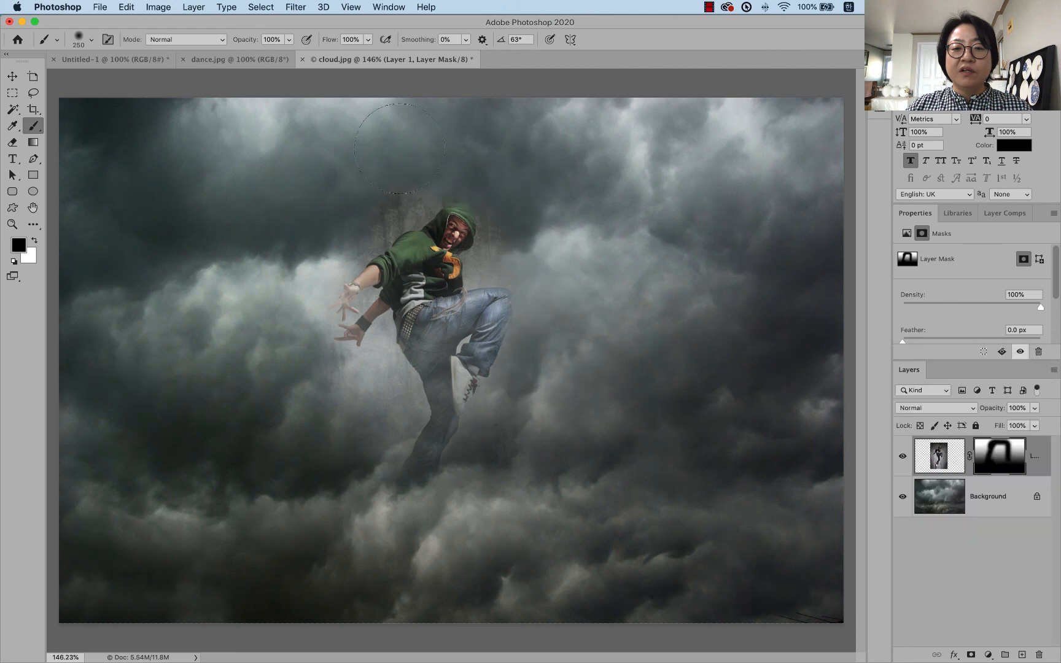
{"action": "left_click_drag", "start_coordinate": [319, 224], "coordinate": [410, 198]}
{"action": "mouse_move", "coordinate": [461, 179]}
{"action": "left_mouse_down"}
{"action": "mouse_move", "coordinate": [307, 345]}
{"action": "mouse_move", "coordinate": [466, 216]}
{"action": "left_mouse_up"}
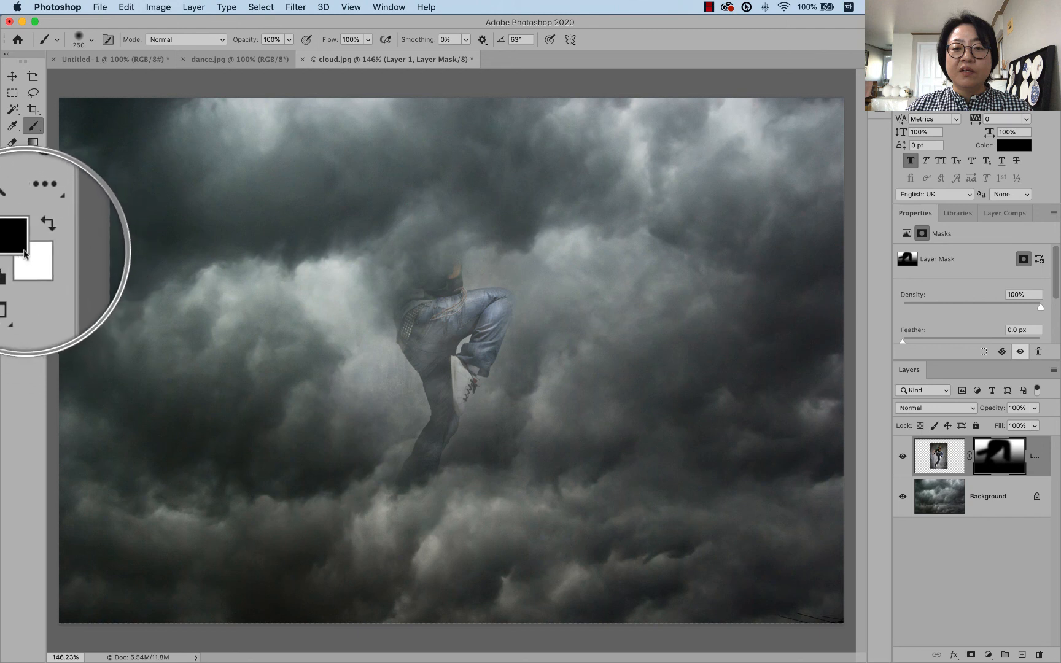
Paint white on the mask over the dancer's body, arms and legs to restore them, reducing the brush to 125 for details
{"action": "key", "text": "x"}
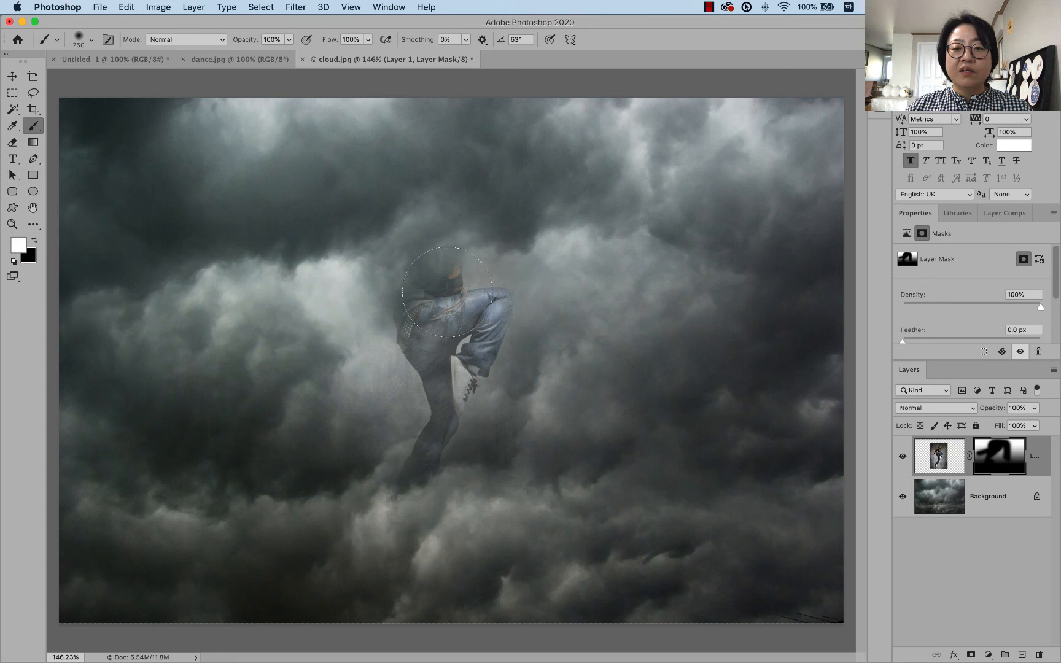
{"action": "mouse_move", "coordinate": [447, 292]}
{"action": "left_mouse_down"}
{"action": "mouse_move", "coordinate": [438, 227]}
{"action": "mouse_move", "coordinate": [457, 227]}
{"action": "mouse_move", "coordinate": [427, 261]}
{"action": "mouse_move", "coordinate": [438, 249]}
{"action": "mouse_move", "coordinate": [347, 293]}
{"action": "mouse_move", "coordinate": [340, 303]}
{"action": "mouse_move", "coordinate": [363, 313]}
{"action": "mouse_move", "coordinate": [362, 344]}
{"action": "left_mouse_up"}
{"action": "key", "text": "bracketleft"}
{"action": "key", "text": "bracketleft"}
{"action": "key", "text": "bracketleft"}
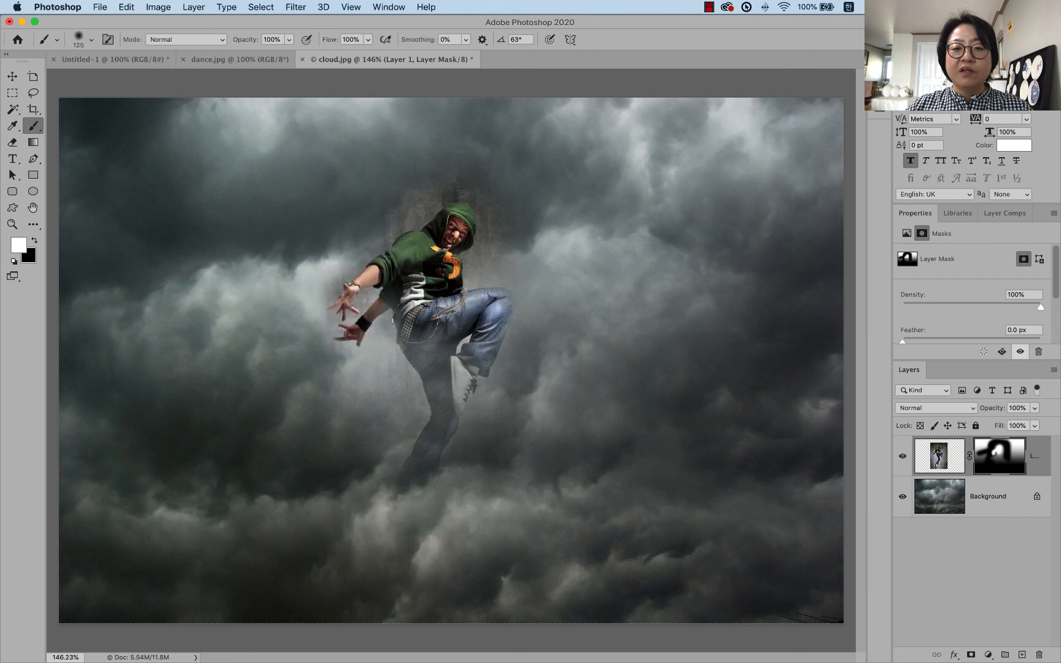
{"action": "mouse_move", "coordinate": [416, 321]}
{"action": "left_mouse_down"}
{"action": "mouse_move", "coordinate": [428, 397]}
{"action": "mouse_move", "coordinate": [489, 296]}
{"action": "mouse_move", "coordinate": [458, 367]}
{"action": "mouse_move", "coordinate": [462, 318]}
{"action": "left_mouse_up"}
{"action": "left_click_drag", "start_coordinate": [455, 234], "coordinate": [450, 232]}
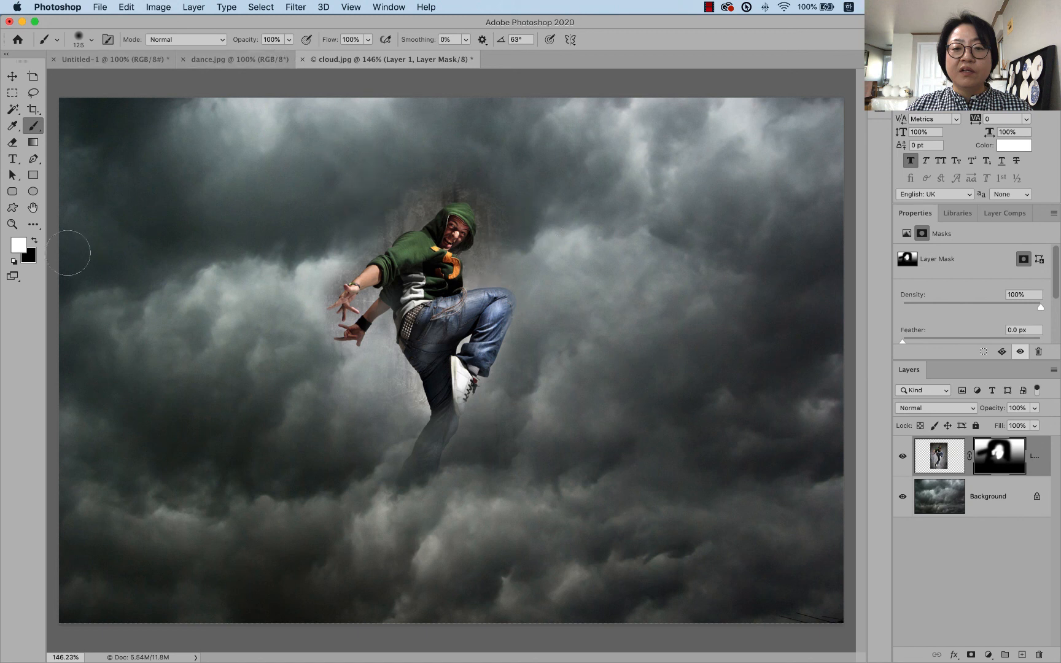
Paint white with a larger brush over the rest of the mask to bring back the full dancer photo and its wall
{"action": "mouse_move", "coordinate": [479, 215]}
{"action": "left_mouse_down"}
{"action": "mouse_move", "coordinate": [491, 191]}
{"action": "mouse_move", "coordinate": [546, 289]}
{"action": "mouse_move", "coordinate": [505, 360]}
{"action": "left_mouse_up"}
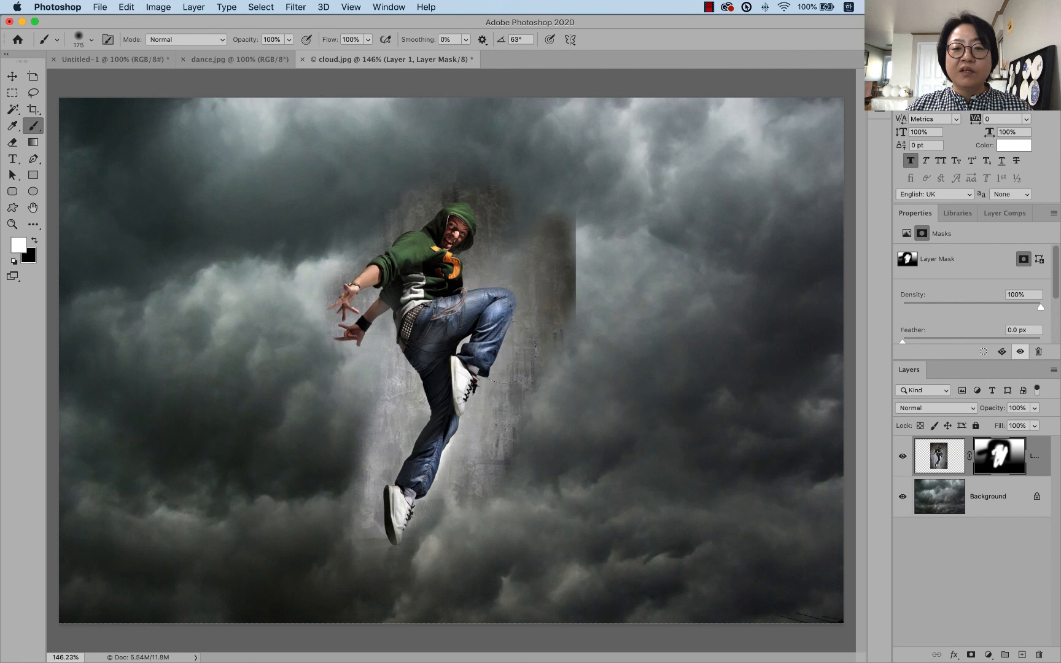
{"action": "mouse_move", "coordinate": [556, 229]}
{"action": "left_mouse_down"}
{"action": "mouse_move", "coordinate": [443, 516]}
{"action": "mouse_move", "coordinate": [453, 175]}
{"action": "mouse_move", "coordinate": [505, 161]}
{"action": "mouse_move", "coordinate": [541, 181]}
{"action": "left_mouse_up"}
{"action": "mouse_move", "coordinate": [231, 326]}
{"action": "left_mouse_down"}
{"action": "mouse_move", "coordinate": [265, 229]}
{"action": "mouse_move", "coordinate": [310, 178]}
{"action": "mouse_move", "coordinate": [332, 534]}
{"action": "mouse_move", "coordinate": [553, 550]}
{"action": "left_mouse_up"}
{"action": "left_click_drag", "start_coordinate": [548, 223], "coordinate": [552, 184]}
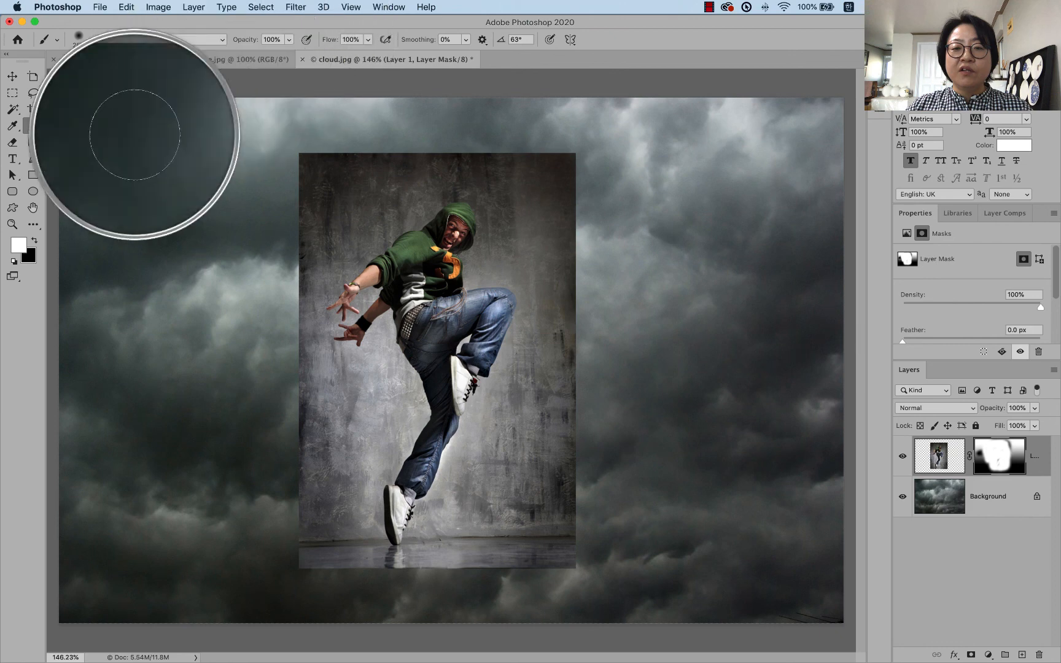
Make black the foreground color and paint the mask along the dancer photo's upper and left edges to hide the wall
{"action": "left_click", "coordinate": [34, 240]}
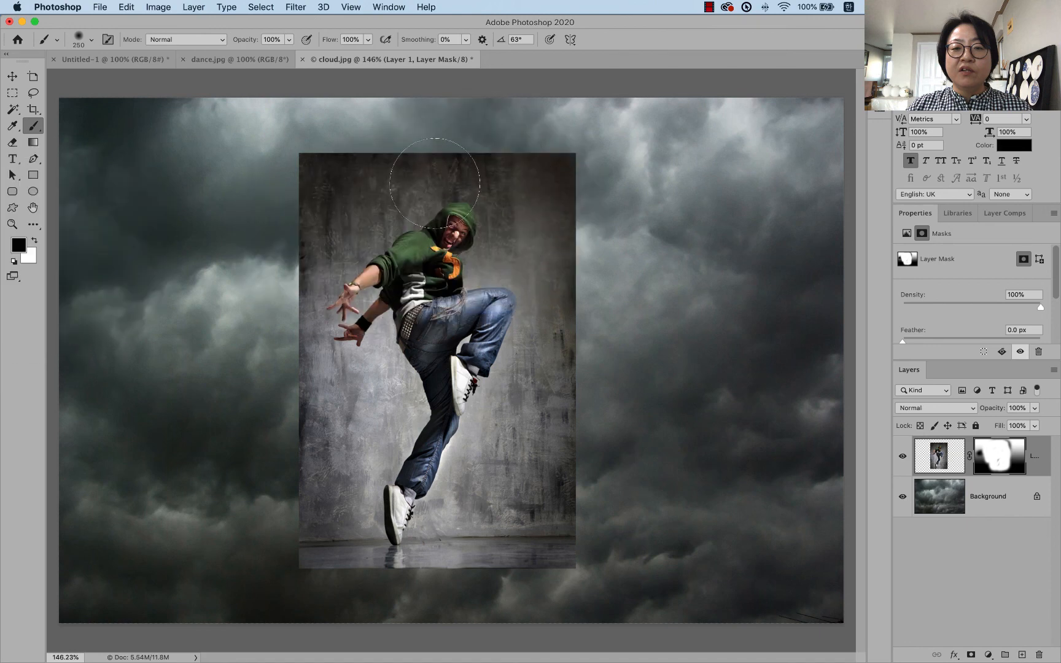
{"action": "mouse_move", "coordinate": [454, 169]}
{"action": "left_mouse_down"}
{"action": "mouse_move", "coordinate": [419, 155]}
{"action": "mouse_move", "coordinate": [298, 195]}
{"action": "mouse_move", "coordinate": [440, 118]}
{"action": "mouse_move", "coordinate": [247, 187]}
{"action": "mouse_move", "coordinate": [327, 155]}
{"action": "mouse_move", "coordinate": [238, 276]}
{"action": "mouse_move", "coordinate": [318, 216]}
{"action": "mouse_move", "coordinate": [346, 171]}
{"action": "mouse_move", "coordinate": [430, 121]}
{"action": "mouse_move", "coordinate": [655, 150]}
{"action": "mouse_move", "coordinate": [268, 158]}
{"action": "left_mouse_up"}
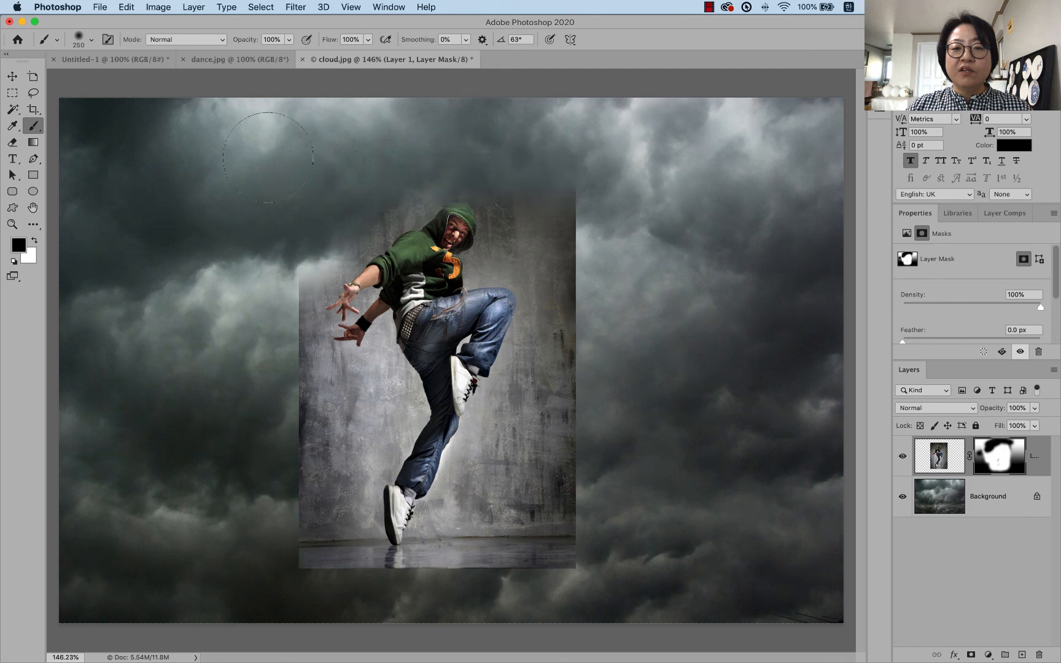
{"action": "mouse_move", "coordinate": [255, 266]}
{"action": "left_mouse_down"}
{"action": "mouse_move", "coordinate": [263, 539]}
{"action": "mouse_move", "coordinate": [283, 295]}
{"action": "mouse_move", "coordinate": [274, 213]}
{"action": "left_mouse_up"}
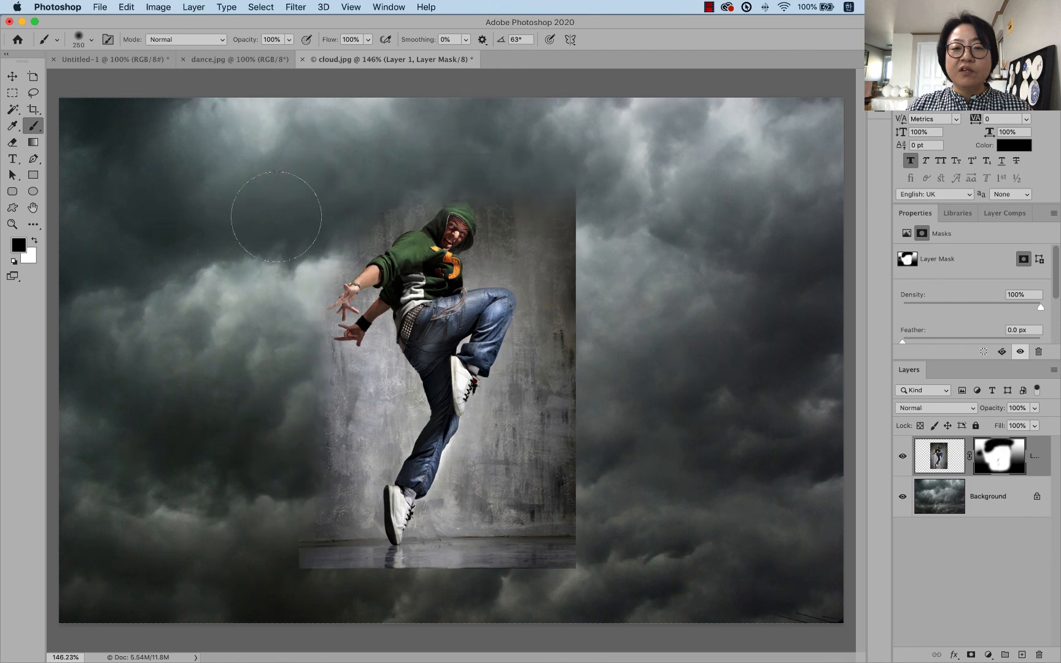
Set the brush opacity to 20%
{"action": "left_click", "coordinate": [288, 39]}
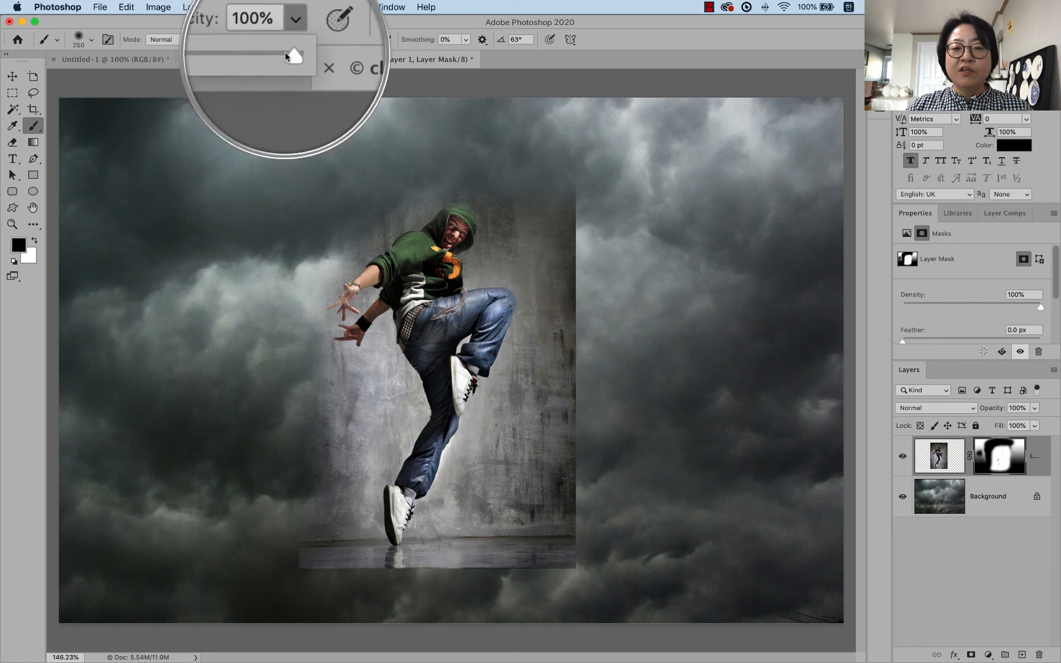
{"action": "left_click_drag", "start_coordinate": [287, 53], "coordinate": [243, 52]}
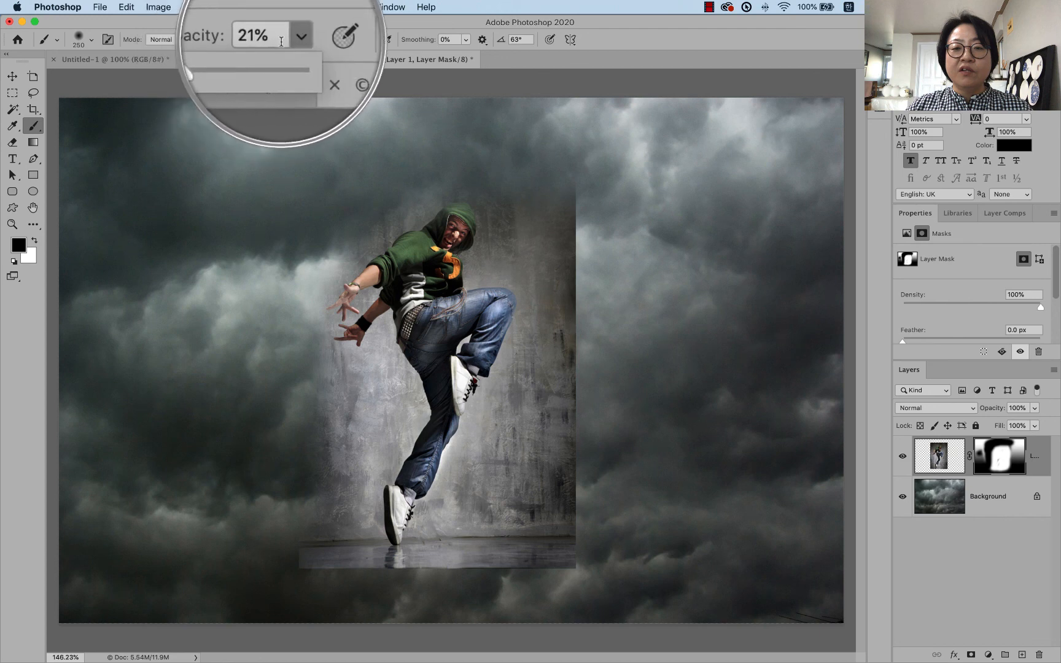
{"action": "left_click", "coordinate": [269, 40]}
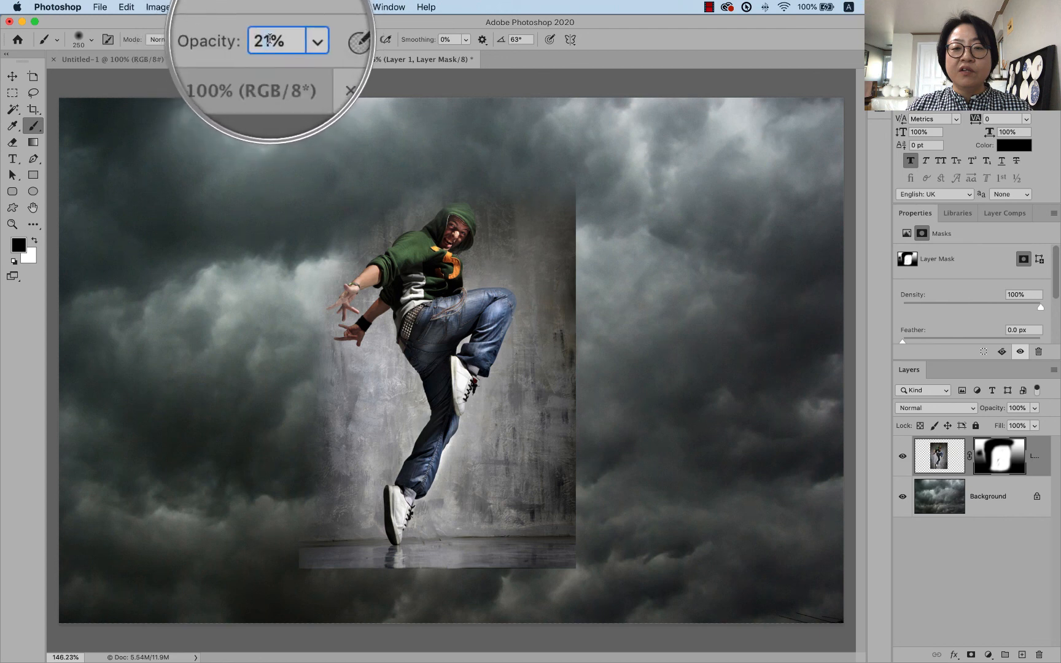
{"action": "type", "text": "0"}
{"action": "key", "text": "Return"}
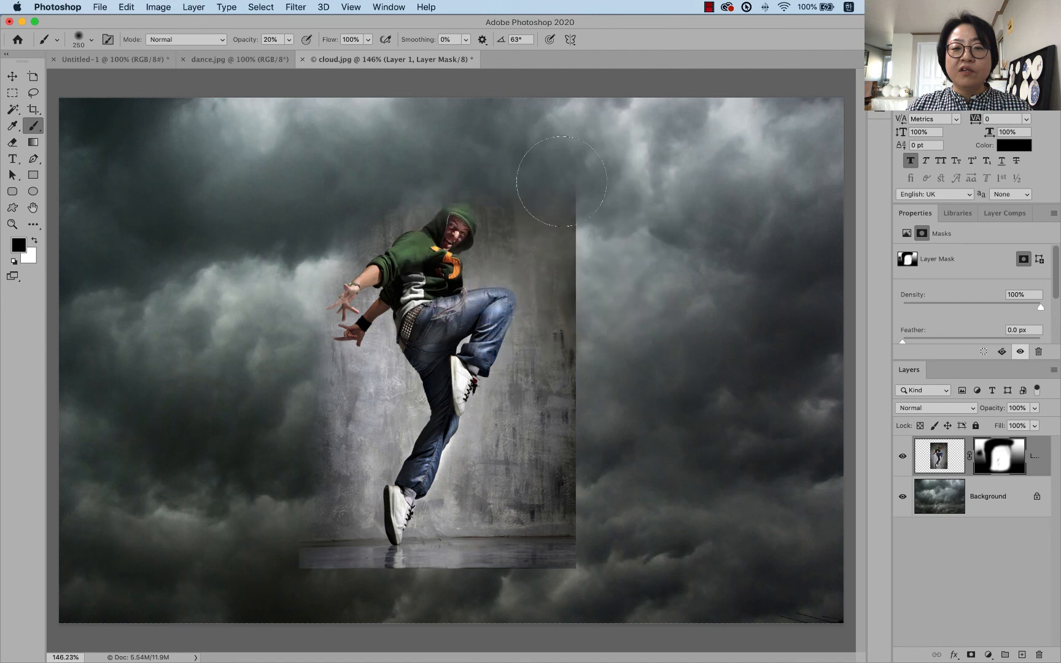
Paint black at 20% opacity on the mask to fade the wall along the photo's upper right edge and beside the dancer's head
{"action": "left_click_drag", "start_coordinate": [565, 183], "coordinate": [577, 274]}
{"action": "left_click_drag", "start_coordinate": [556, 204], "coordinate": [581, 272]}
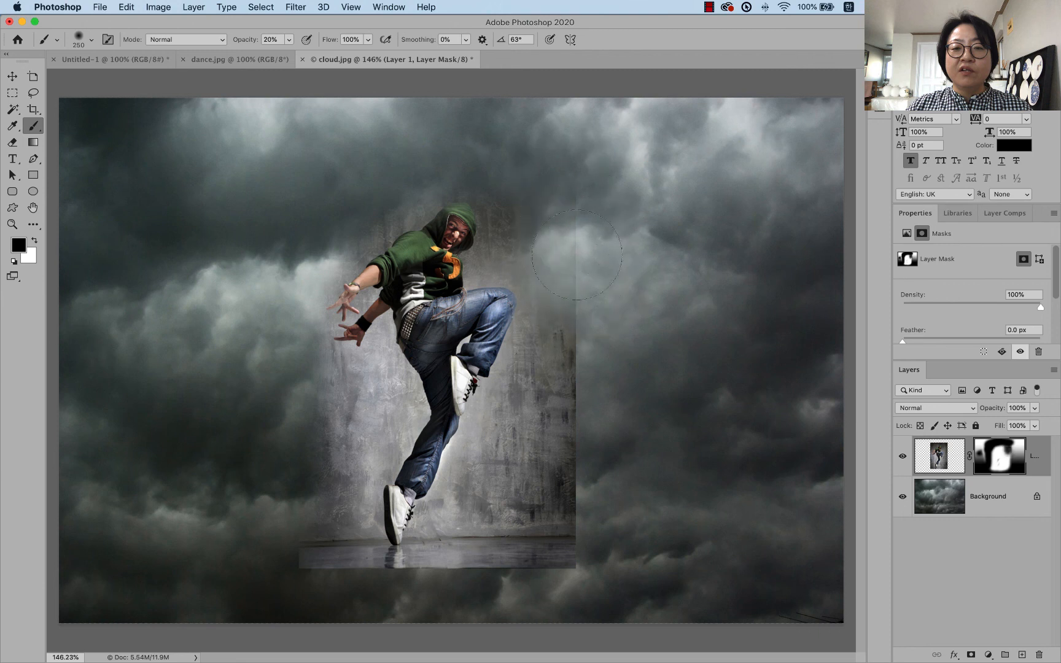
{"action": "left_click_drag", "start_coordinate": [499, 213], "coordinate": [509, 236]}
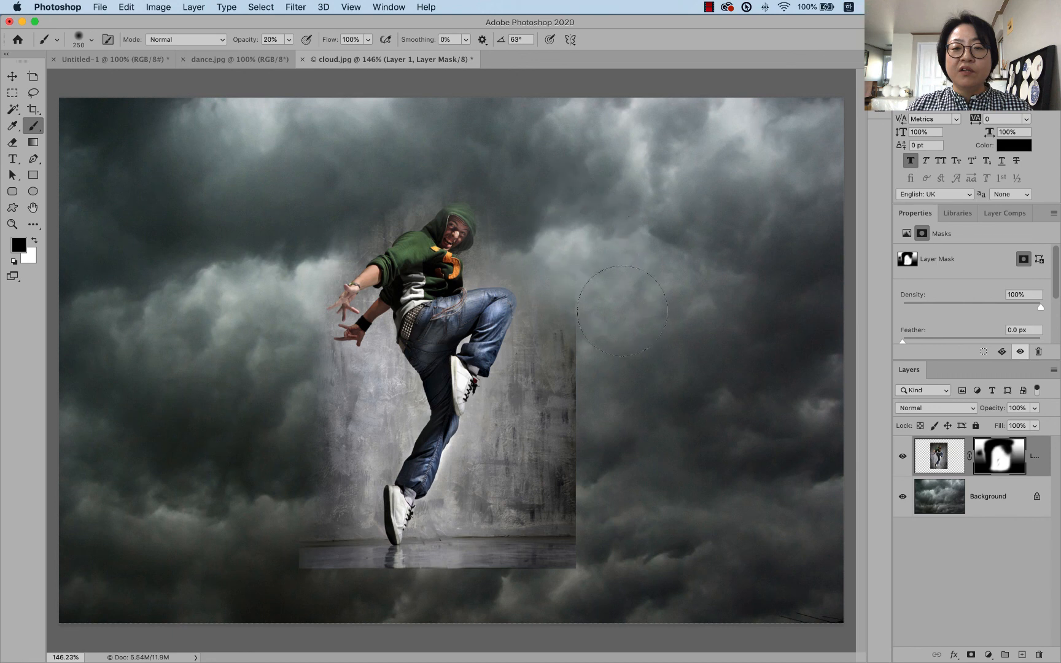
Turn on the red mask overlay and enlarge the brush to 600
{"action": "key", "text": "backslash"}
{"action": "key", "text": "bracketright"}
{"action": "key", "text": "bracketright"}
{"action": "key", "text": "bracketright"}
{"action": "key", "text": "bracketright"}
{"action": "key", "text": "bracketright"}
{"action": "key", "text": "bracketright"}
{"action": "key", "text": "bracketright"}
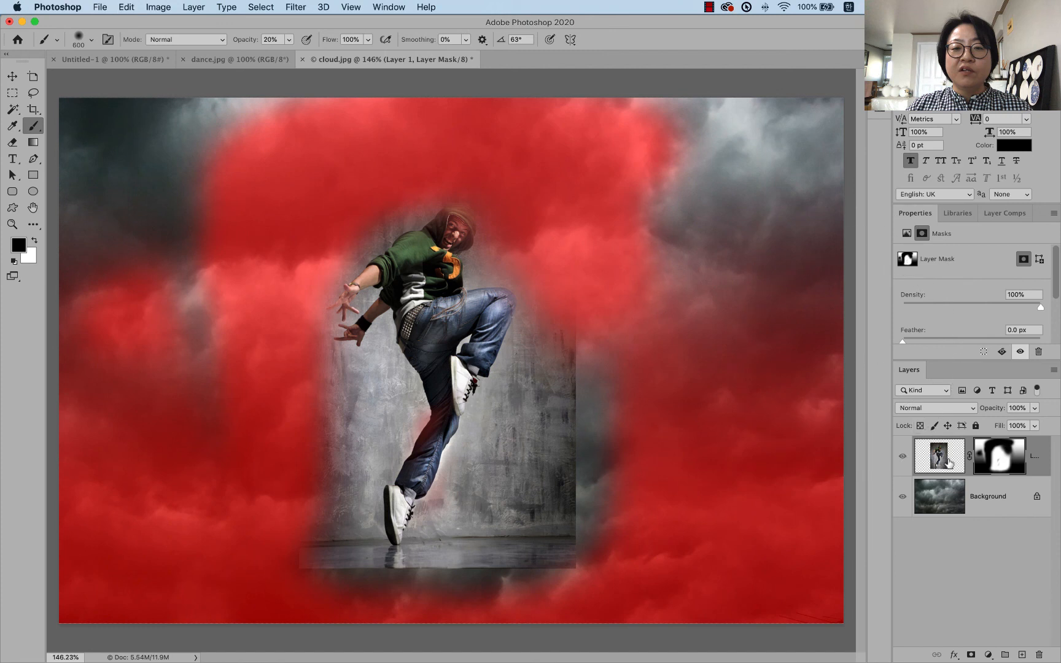
Reselect Layer 1's mask without the overlay and softly fade the wall and floor around the dancer's legs with the large black brush
{"action": "left_click", "coordinate": [946, 464]}
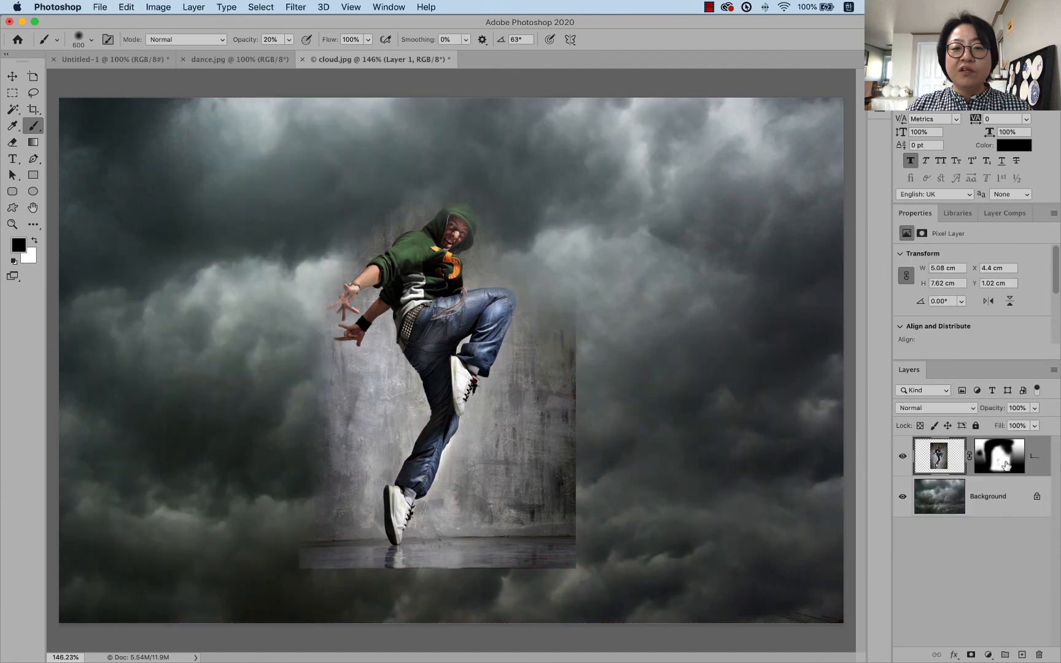
{"action": "left_click", "coordinate": [1005, 465]}
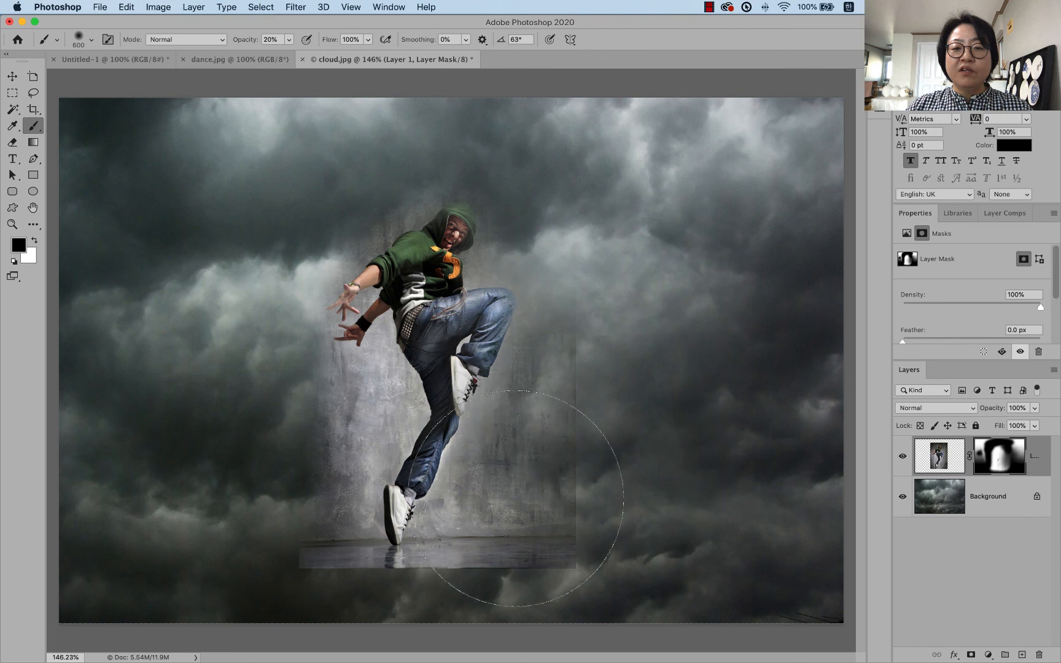
{"action": "mouse_move", "coordinate": [516, 499]}
{"action": "left_mouse_down"}
{"action": "mouse_move", "coordinate": [553, 467]}
{"action": "mouse_move", "coordinate": [587, 467]}
{"action": "mouse_move", "coordinate": [614, 413]}
{"action": "mouse_move", "coordinate": [581, 526]}
{"action": "mouse_move", "coordinate": [545, 557]}
{"action": "mouse_move", "coordinate": [462, 568]}
{"action": "left_mouse_up"}
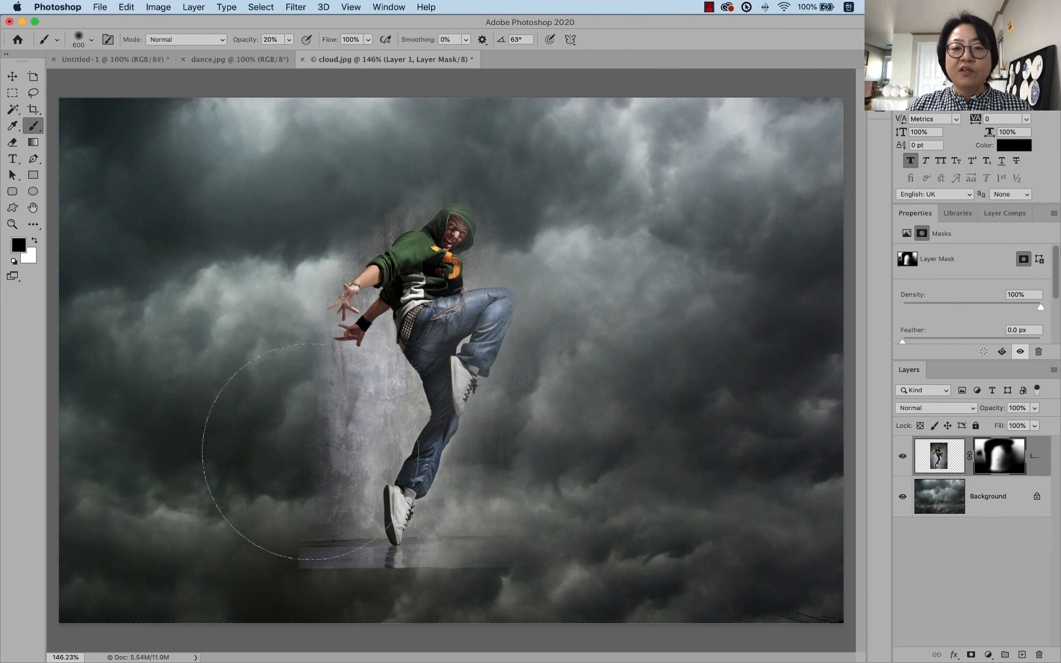
{"action": "mouse_move", "coordinate": [310, 452]}
{"action": "left_mouse_down"}
{"action": "mouse_move", "coordinate": [274, 437]}
{"action": "mouse_move", "coordinate": [301, 419]}
{"action": "mouse_move", "coordinate": [266, 445]}
{"action": "mouse_move", "coordinate": [274, 544]}
{"action": "mouse_move", "coordinate": [452, 587]}
{"action": "mouse_move", "coordinate": [552, 577]}
{"action": "mouse_move", "coordinate": [430, 620]}
{"action": "mouse_move", "coordinate": [336, 632]}
{"action": "mouse_move", "coordinate": [436, 582]}
{"action": "mouse_move", "coordinate": [476, 581]}
{"action": "left_mouse_up"}
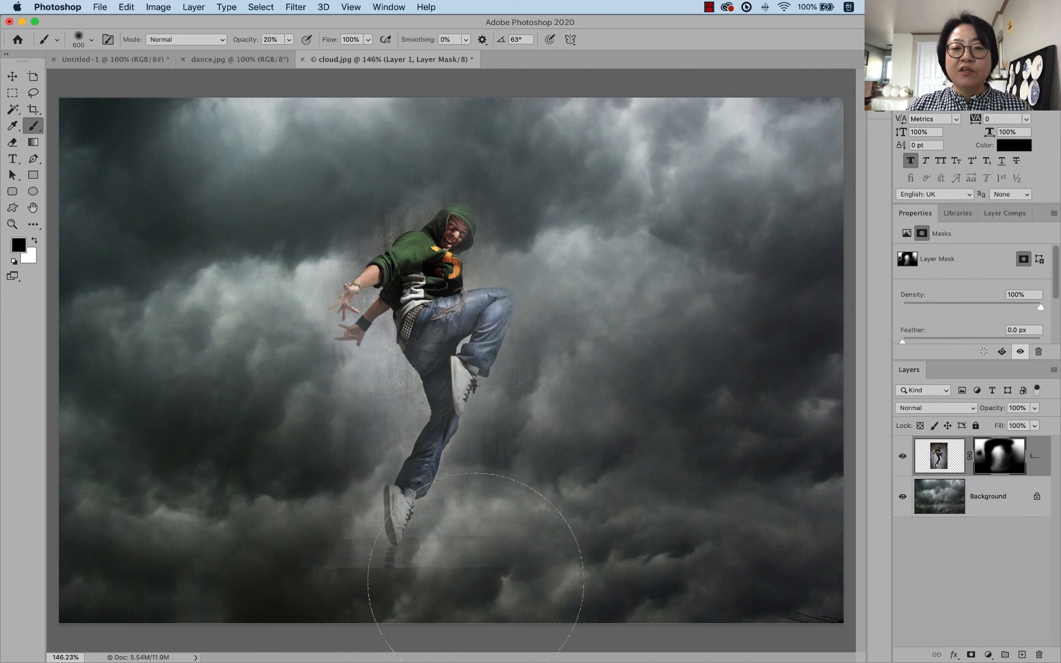
Reduce the brush to 250 and fade out the remaining floor edge and reflection below the dancer's feet
{"action": "key", "text": "bracketleft"}
{"action": "key", "text": "bracketleft"}
{"action": "key", "text": "bracketleft"}
{"action": "key", "text": "bracketleft"}
{"action": "key", "text": "bracketleft"}
{"action": "key", "text": "bracketleft"}
{"action": "key", "text": "bracketright"}
{"action": "key", "text": "bracketright"}
{"action": "mouse_move", "coordinate": [389, 567]}
{"action": "left_mouse_down"}
{"action": "mouse_move", "coordinate": [316, 561]}
{"action": "mouse_move", "coordinate": [363, 556]}
{"action": "mouse_move", "coordinate": [304, 554]}
{"action": "mouse_move", "coordinate": [527, 564]}
{"action": "left_mouse_up"}
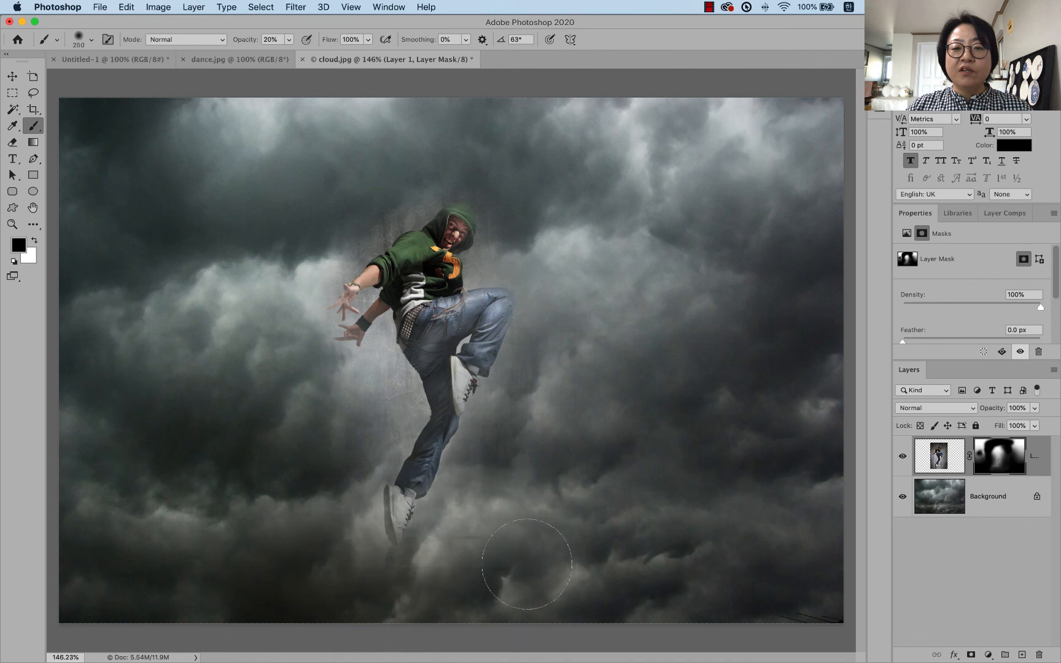
Fade the remaining wall around the dancer's outstretched arms and shoulder on the mask, using brush sizes of 300 and 200
{"action": "key", "text": "bracketright"}
{"action": "key", "text": "bracketright"}
{"action": "key", "text": "bracketleft"}
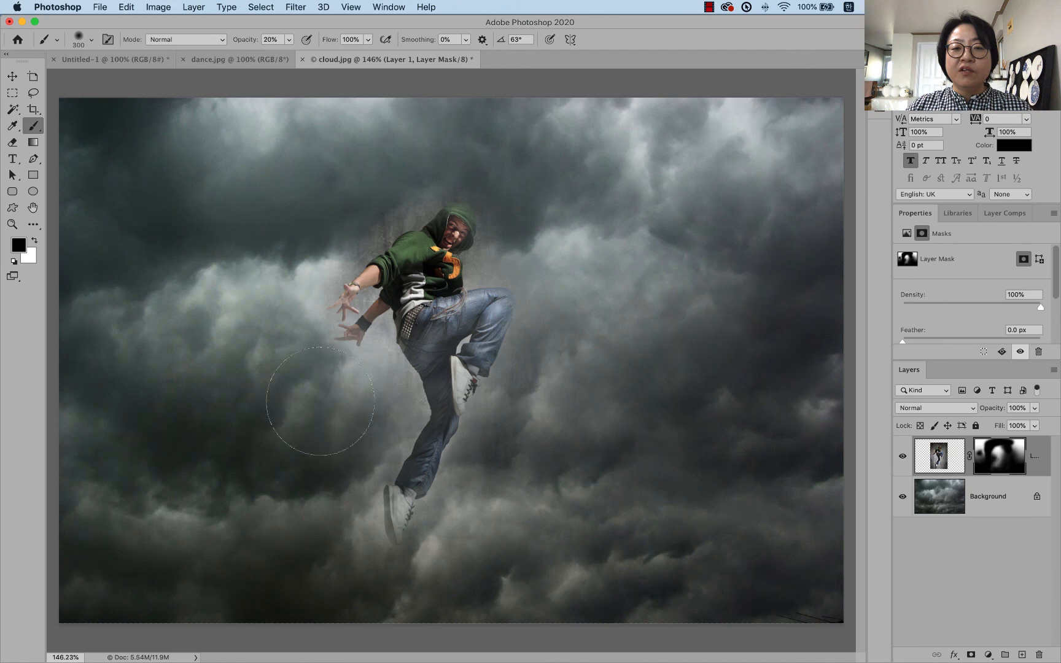
{"action": "key", "text": "bracketleft"}
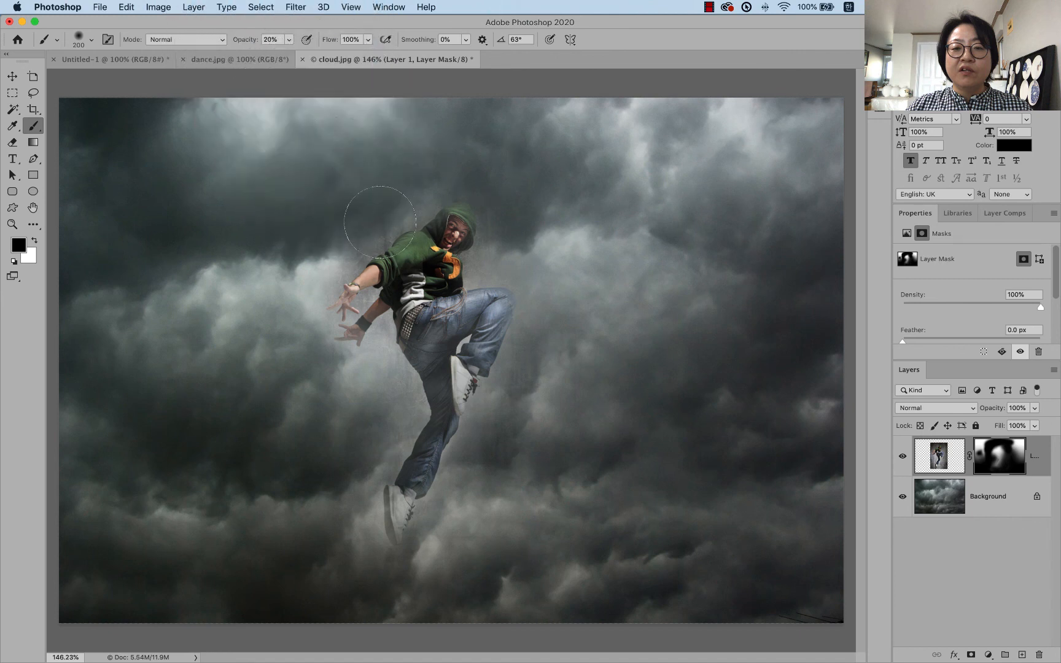
{"action": "mouse_move", "coordinate": [380, 222]}
{"action": "left_mouse_down"}
{"action": "mouse_move", "coordinate": [363, 253]}
{"action": "mouse_move", "coordinate": [399, 218]}
{"action": "mouse_move", "coordinate": [328, 268]}
{"action": "left_mouse_up"}
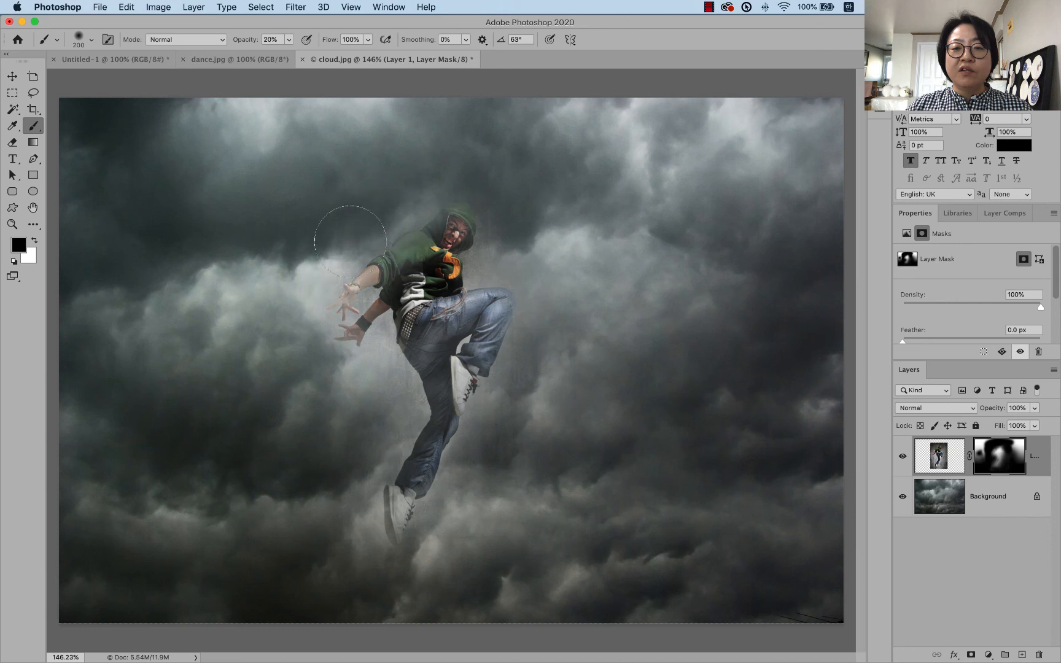
Fade the leftover wall around the dancer's hands and beside the face by painting black on Layer 1's mask with the 200 brush
{"action": "mouse_move", "coordinate": [295, 309]}
{"action": "left_mouse_down"}
{"action": "mouse_move", "coordinate": [318, 361]}
{"action": "mouse_move", "coordinate": [361, 347]}
{"action": "left_mouse_up"}
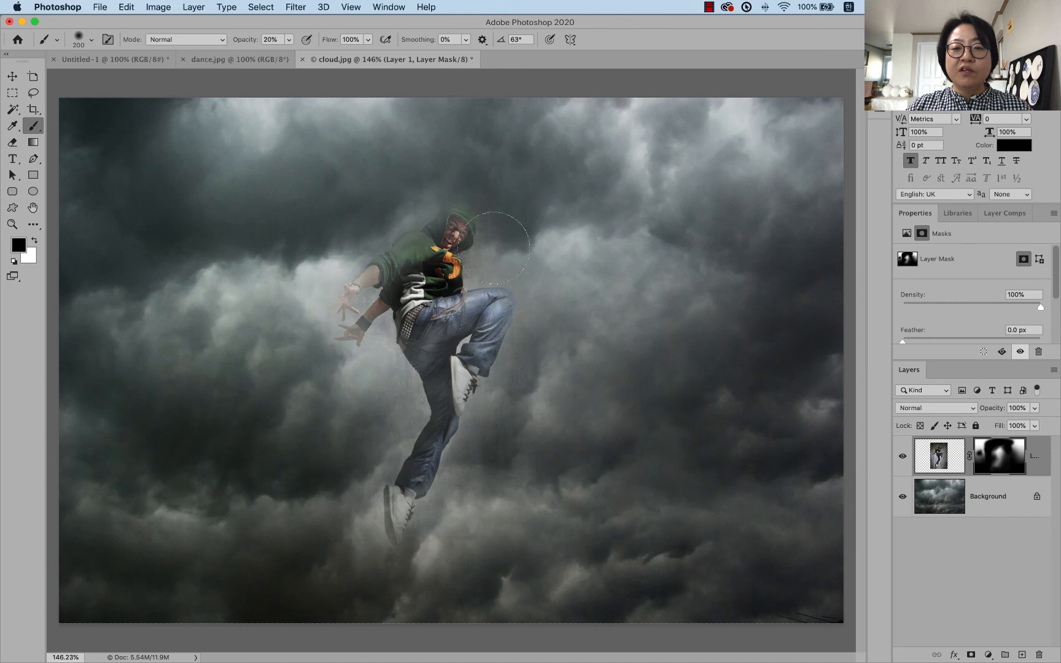
{"action": "mouse_move", "coordinate": [494, 249]}
{"action": "left_mouse_down"}
{"action": "mouse_move", "coordinate": [518, 250]}
{"action": "mouse_move", "coordinate": [514, 276]}
{"action": "left_mouse_up"}
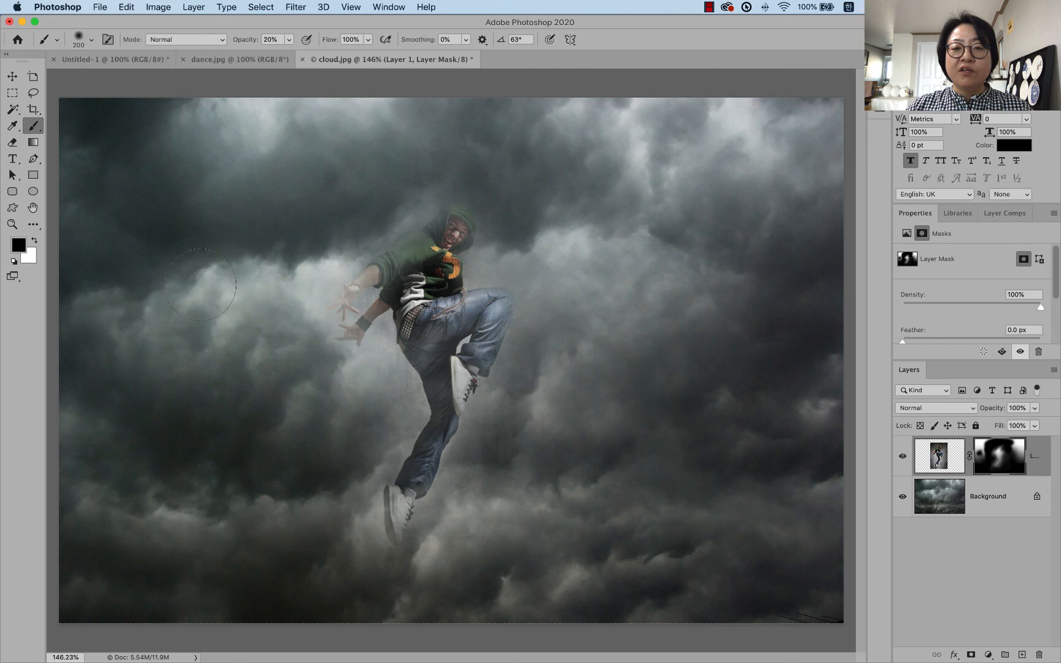
Restore the dancer's hood, face and upper body by painting white on the mask, enlarging the brush from 90 to 250
{"action": "key", "text": "x"}
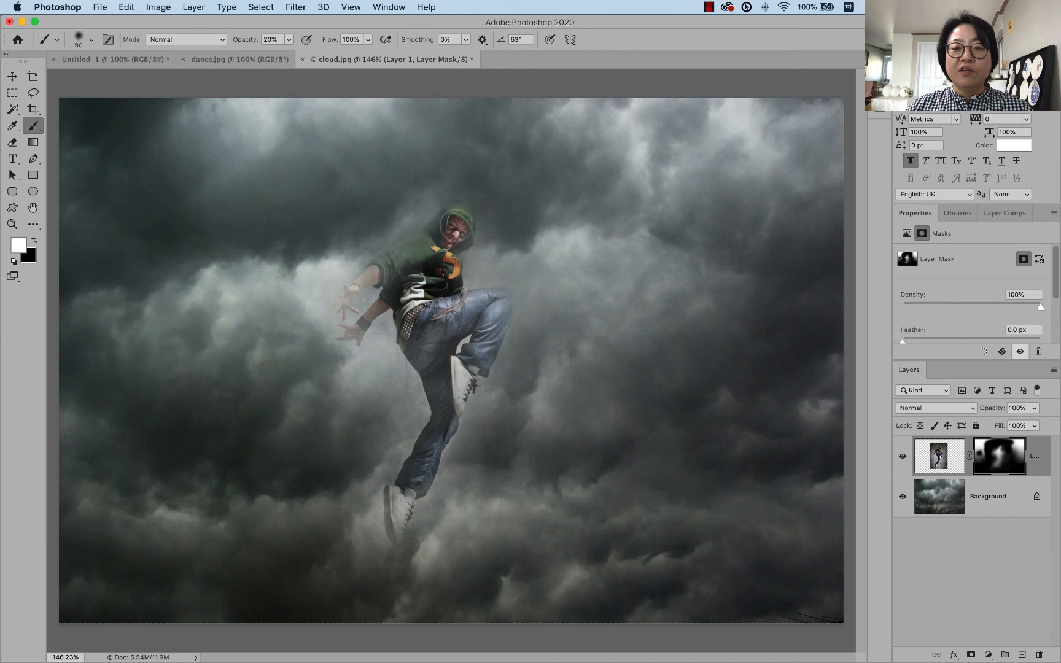
{"action": "mouse_move", "coordinate": [458, 212]}
{"action": "left_mouse_down"}
{"action": "mouse_move", "coordinate": [450, 217]}
{"action": "mouse_move", "coordinate": [459, 213]}
{"action": "left_mouse_up"}
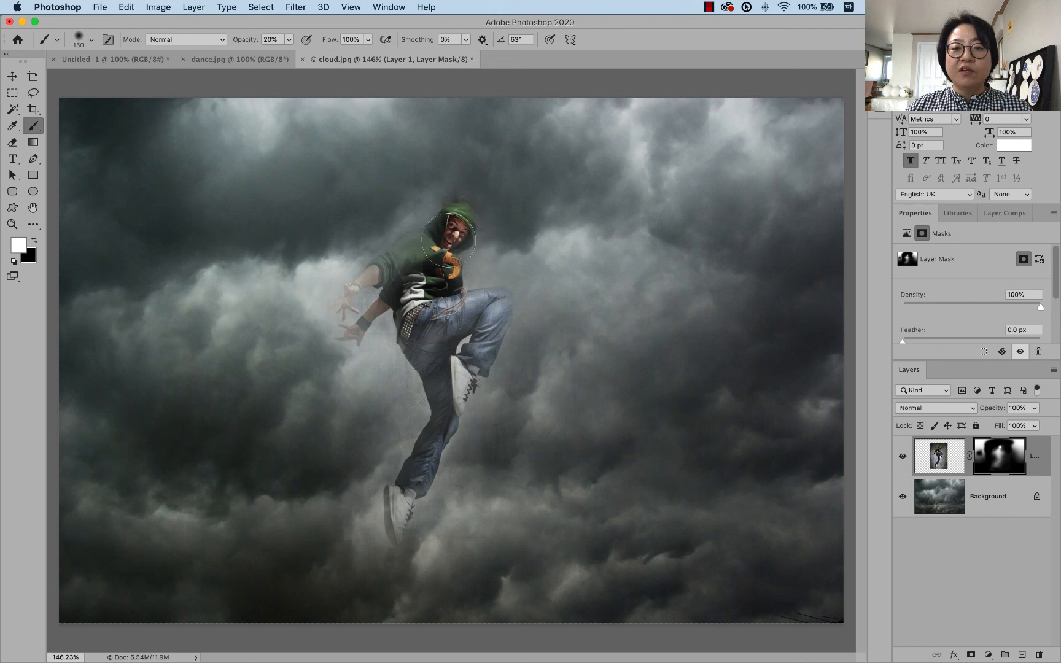
{"action": "key", "text": "bracketright"}
{"action": "key", "text": "bracketright"}
{"action": "key", "text": "bracketright"}
{"action": "key", "text": "bracketright"}
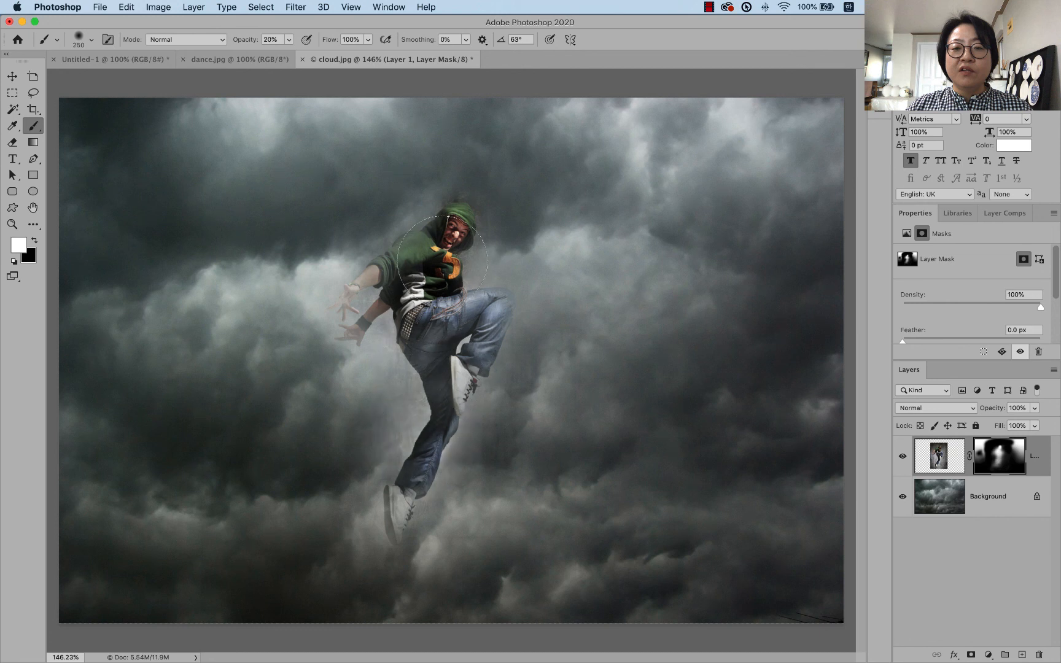
Paint black on the mask with a 300 brush to fade the halo around the hood and blend the feet into the clouds
{"action": "left_click", "coordinate": [35, 241]}
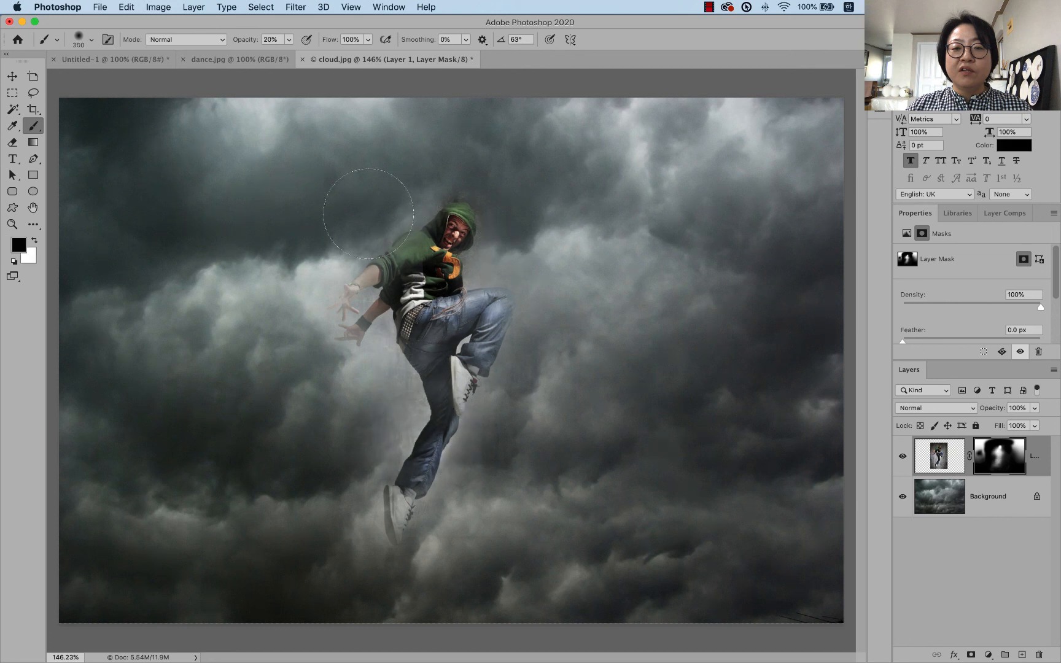
{"action": "key", "text": "bracketleft"}
{"action": "key", "text": "bracketleft"}
{"action": "key", "text": "bracketright"}
{"action": "mouse_move", "coordinate": [349, 514]}
{"action": "left_mouse_down"}
{"action": "mouse_move", "coordinate": [387, 480]}
{"action": "mouse_move", "coordinate": [418, 501]}
{"action": "left_mouse_up"}
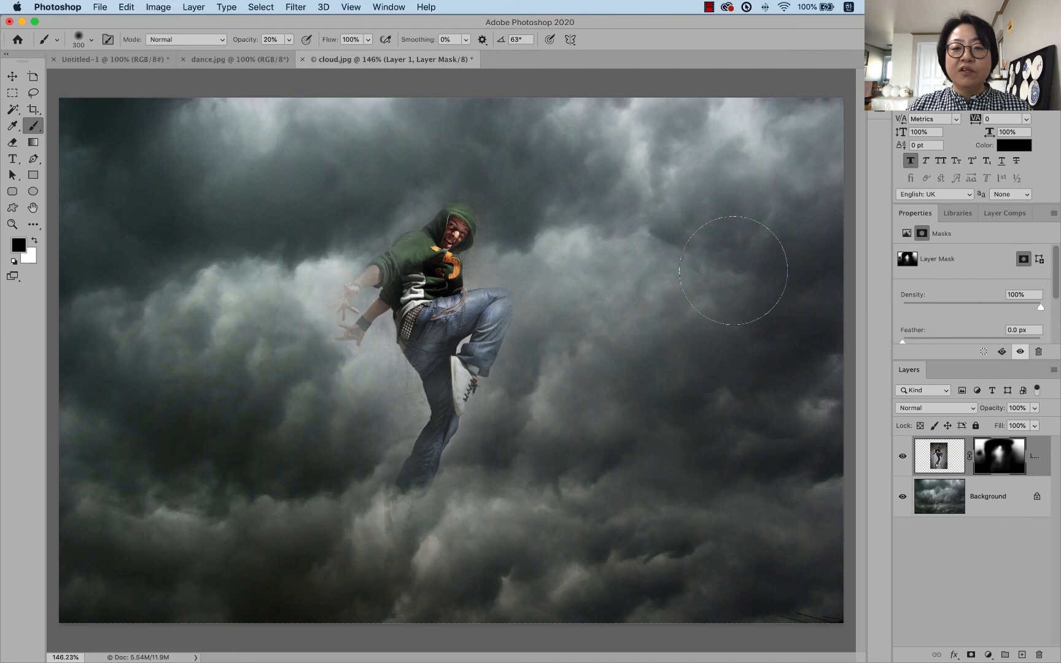
Review the blended dancer at 100% and 200% magnification, and reselect Layer 1's mask
{"action": "key", "text": "super+equal"}
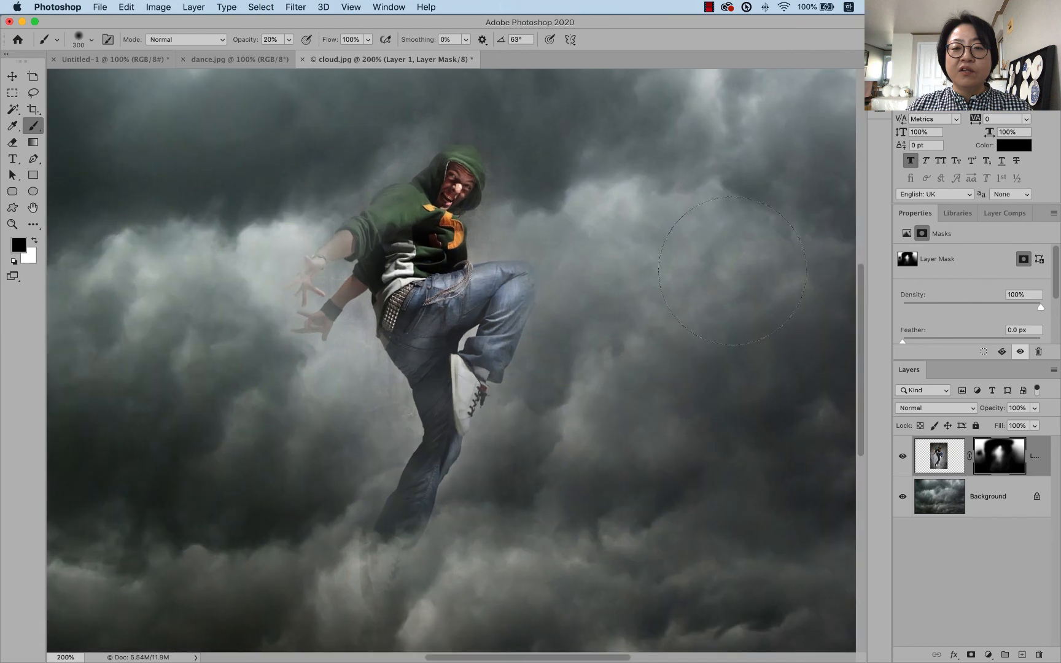
{"action": "key", "text": "super+minus"}
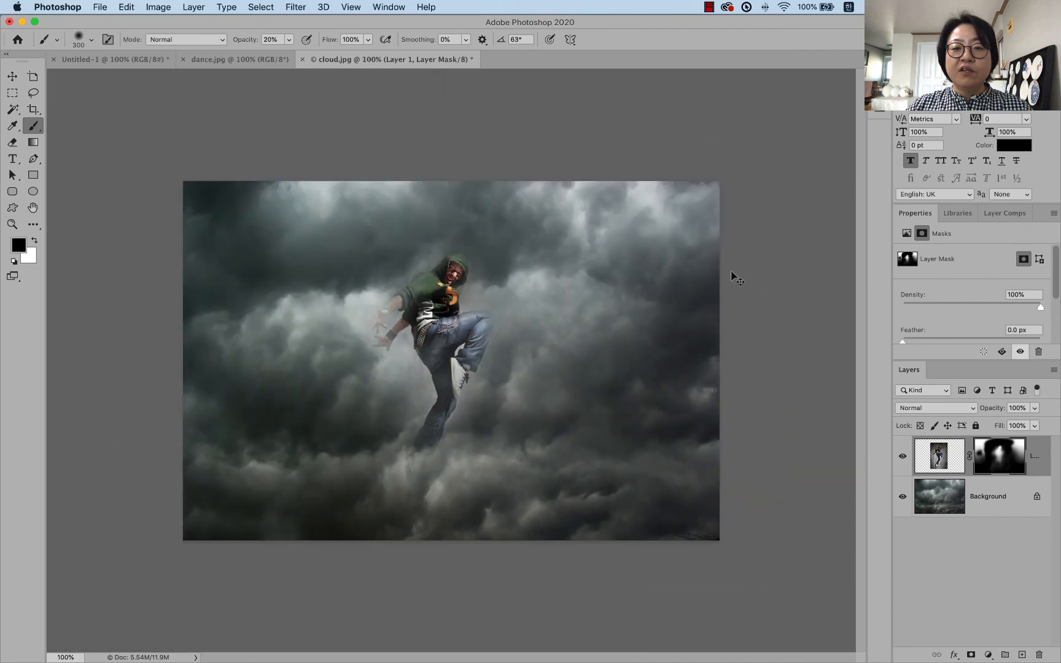
{"action": "key", "text": "super+equal"}
{"action": "left_click", "coordinate": [1024, 486]}
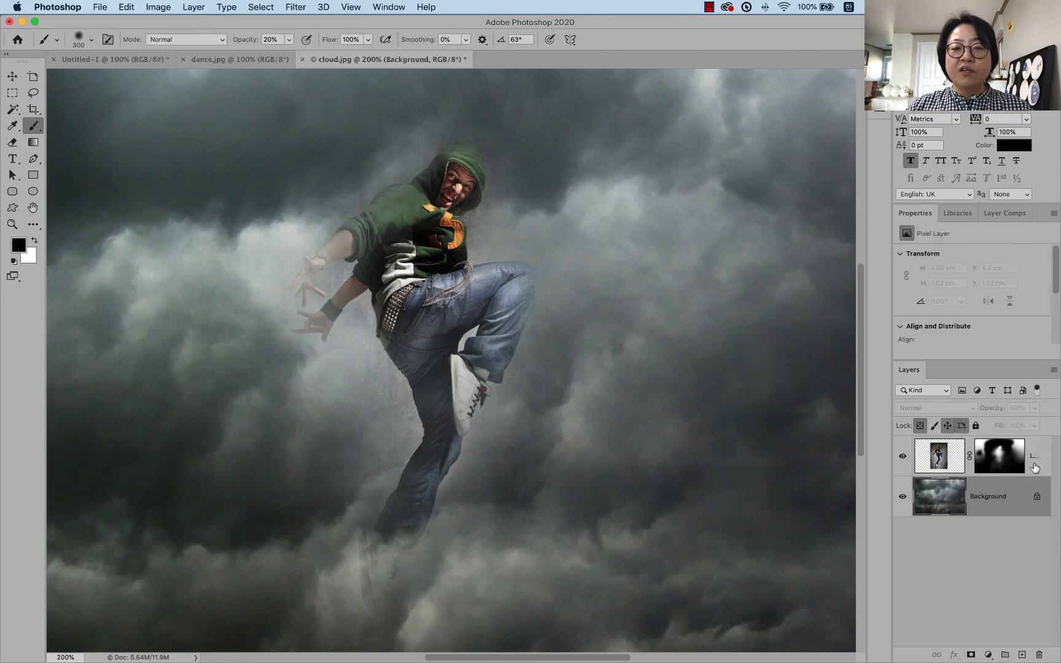
{"action": "left_click", "coordinate": [1036, 467]}
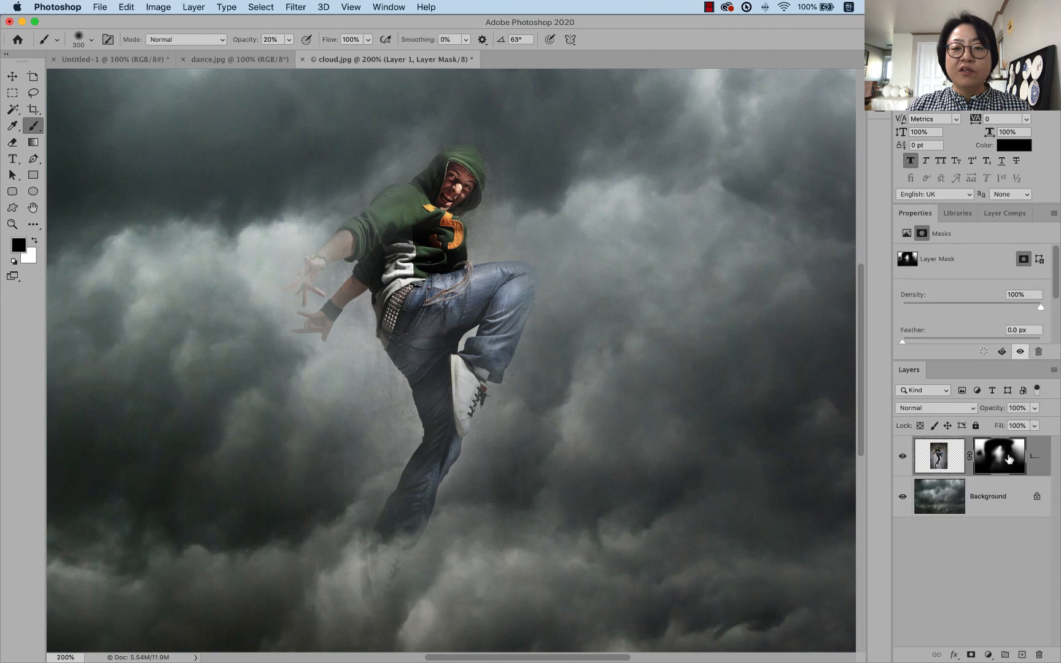